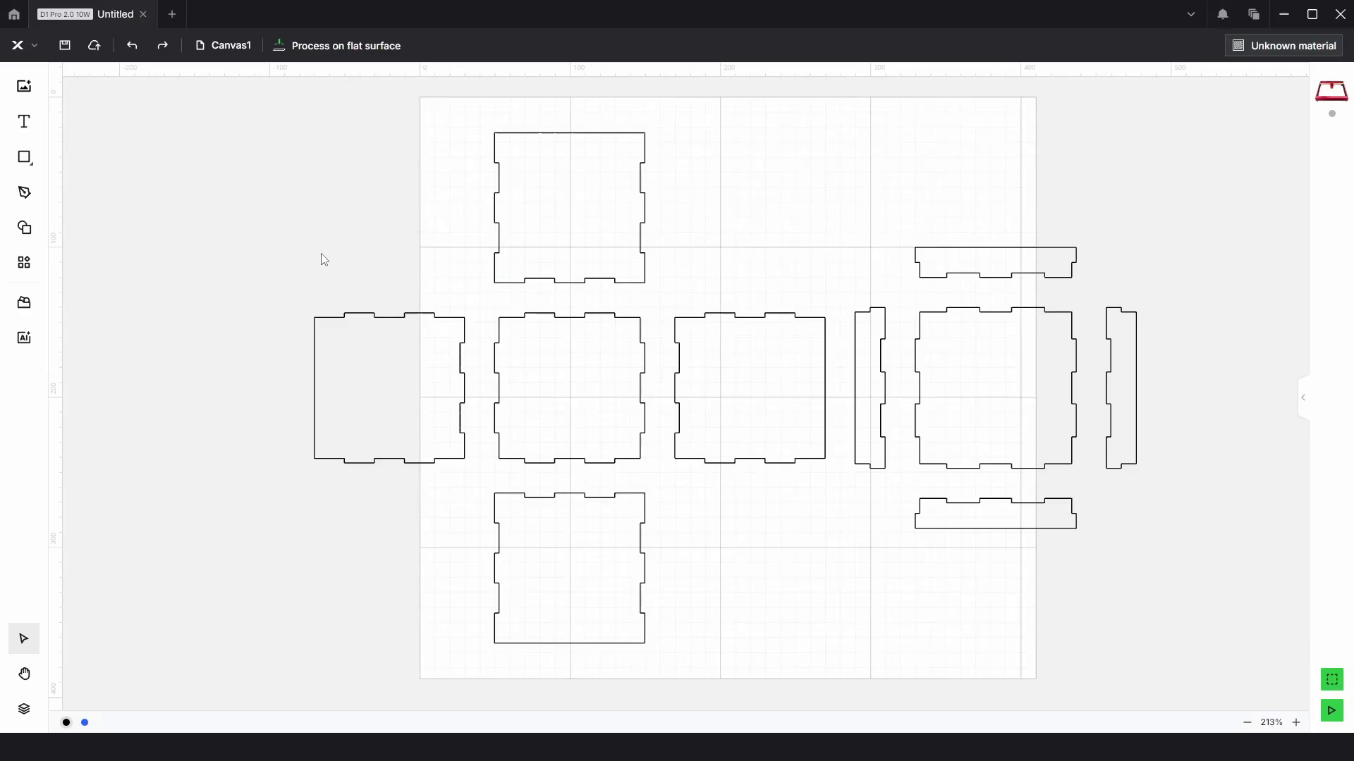
- Open Smart nesting from the Applications toolbar, set to a 400 × 400 mm sheet with dense packing
left_click(26, 266)
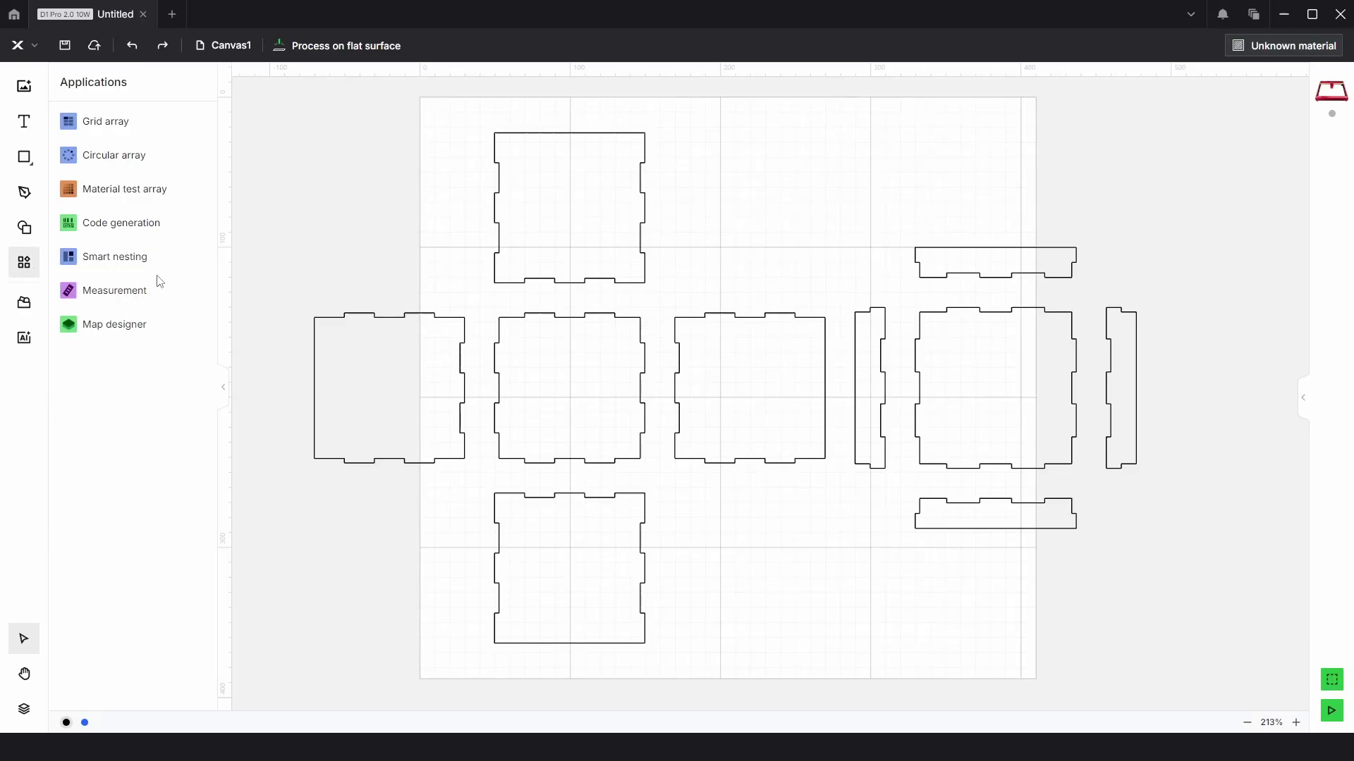
left_click(117, 260)
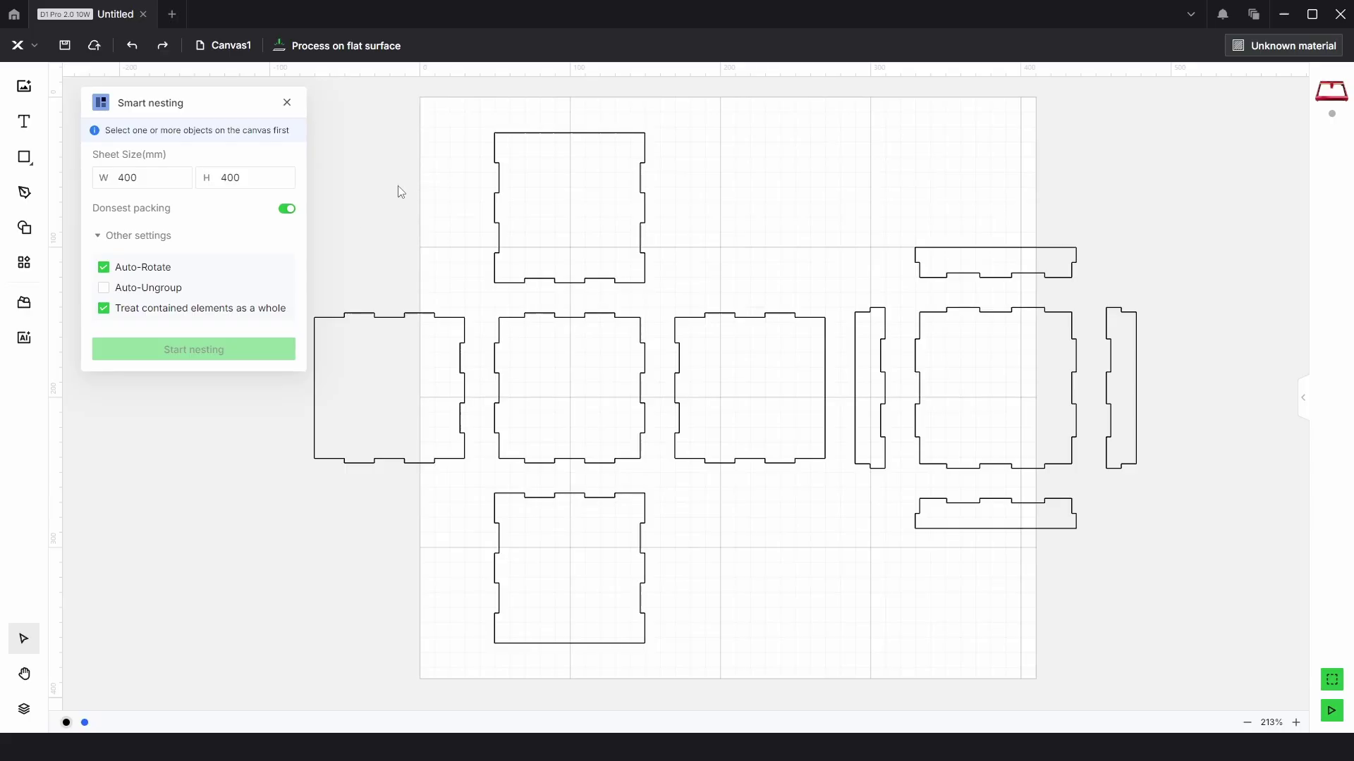
- Select all ten box panels and nudge them slightly down and right
left_click_drag(393, 190, 1184, 626)
left_click_drag(798, 243, 765, 242)
left_click(1185, 231)
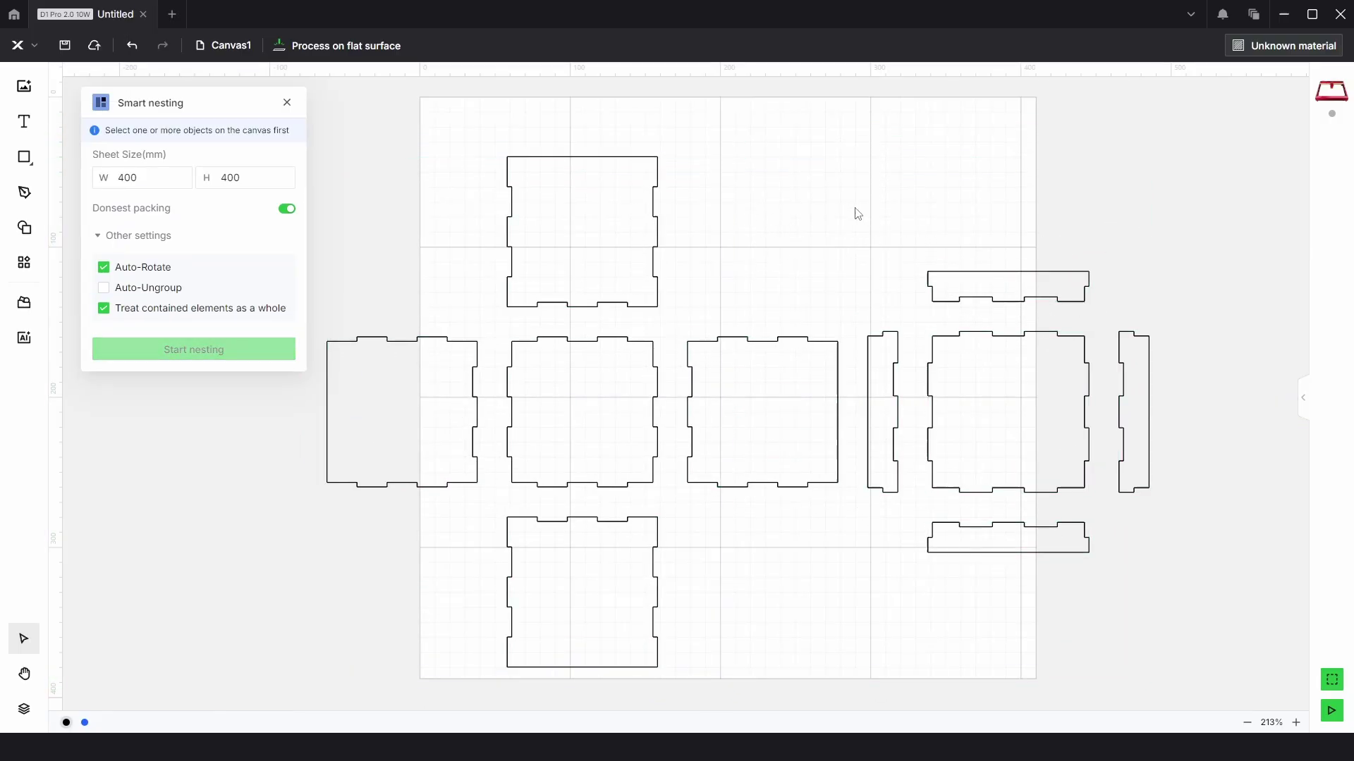
- Hand-arrange five large panels into two rows at the sheet's top-left corner
left_click_drag(665, 246, 589, 198)
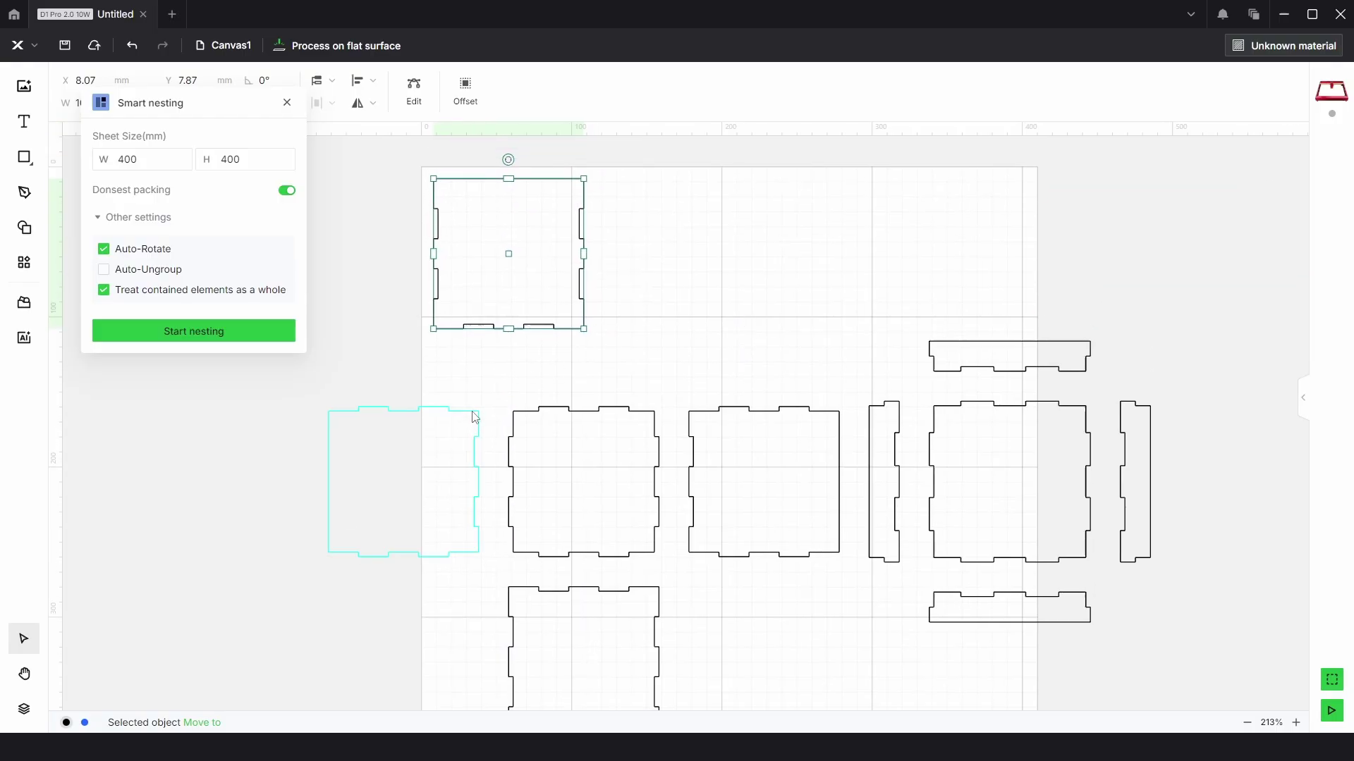
left_click_drag(474, 421, 751, 195)
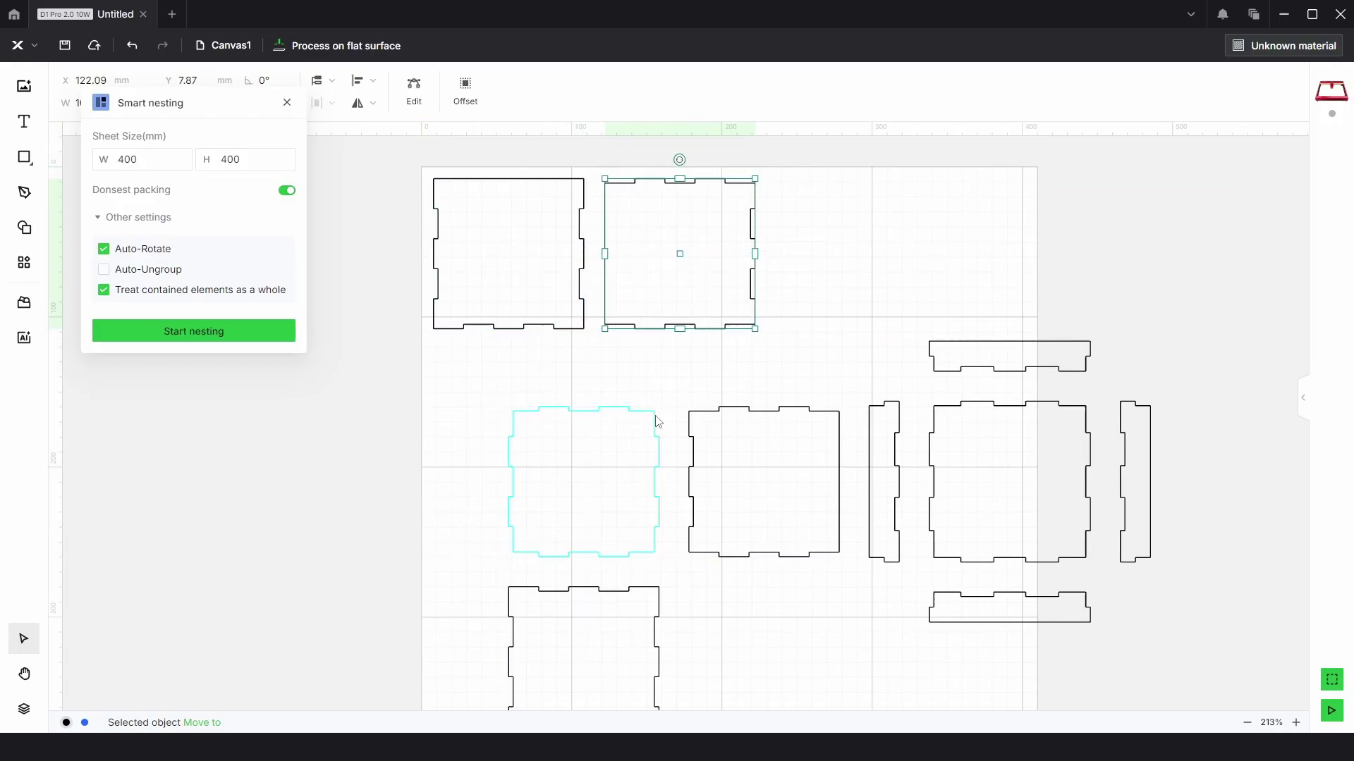
left_click_drag(656, 416, 570, 357)
scroll(630, 381, "down", 2)
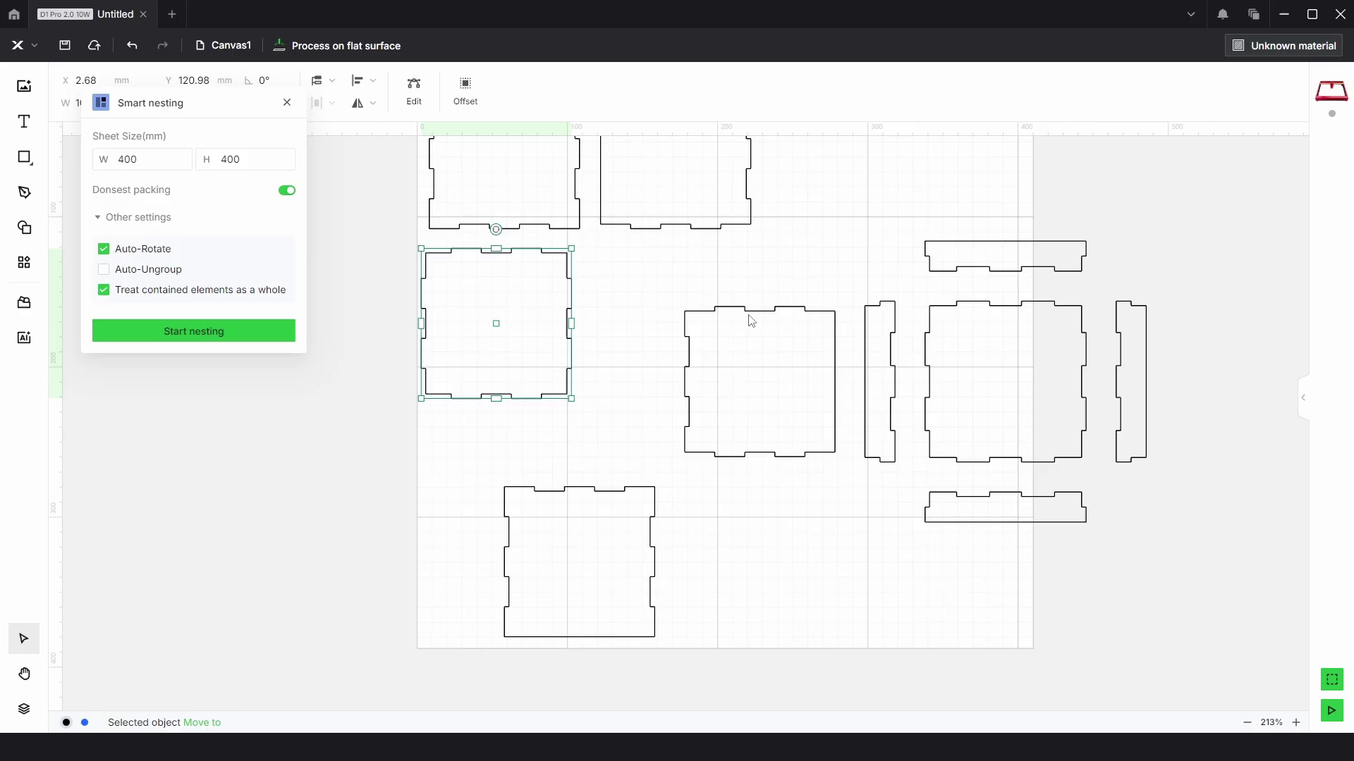
left_click_drag(750, 319, 655, 247)
scroll(756, 375, "up", 2)
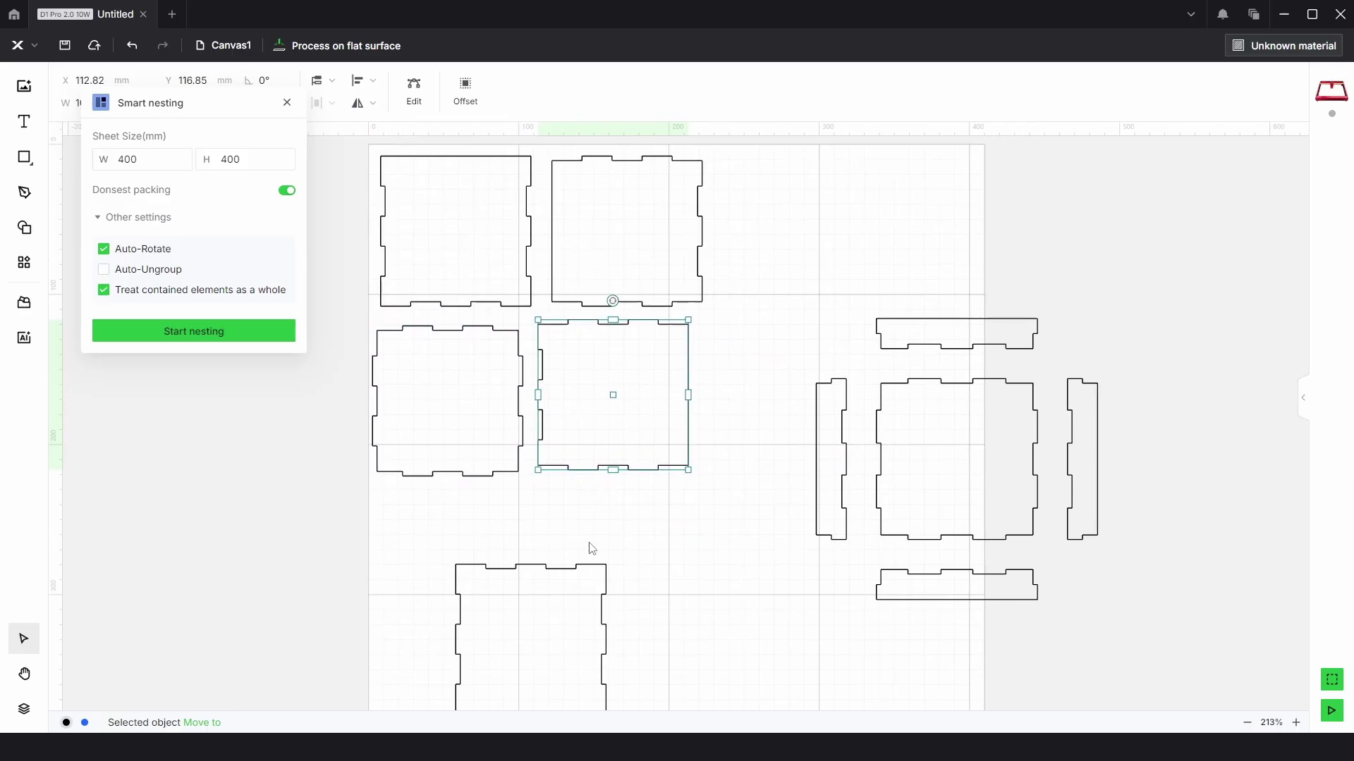
left_click_drag(574, 568, 844, 161)
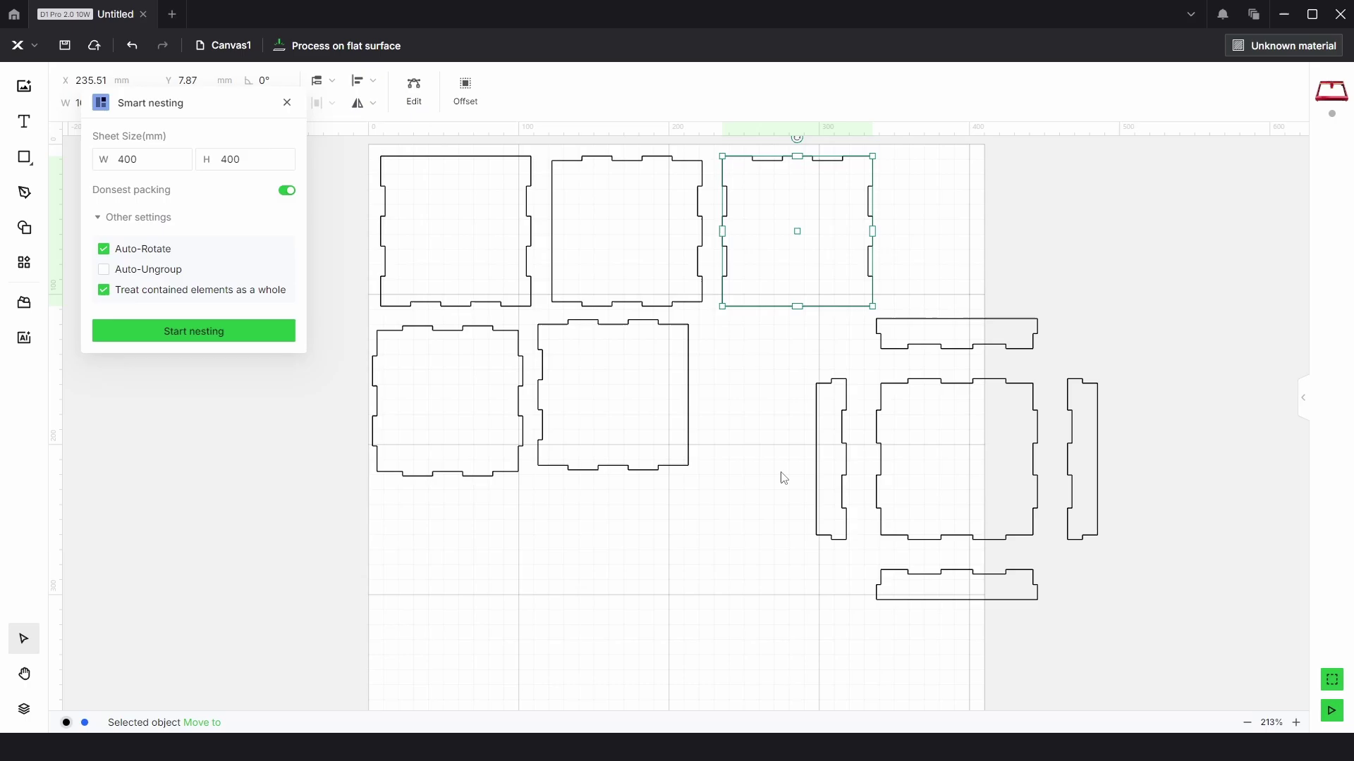
- Switch off 'Treat contained elements as a whole' and check the sheet's W/H size fields
left_click(767, 498)
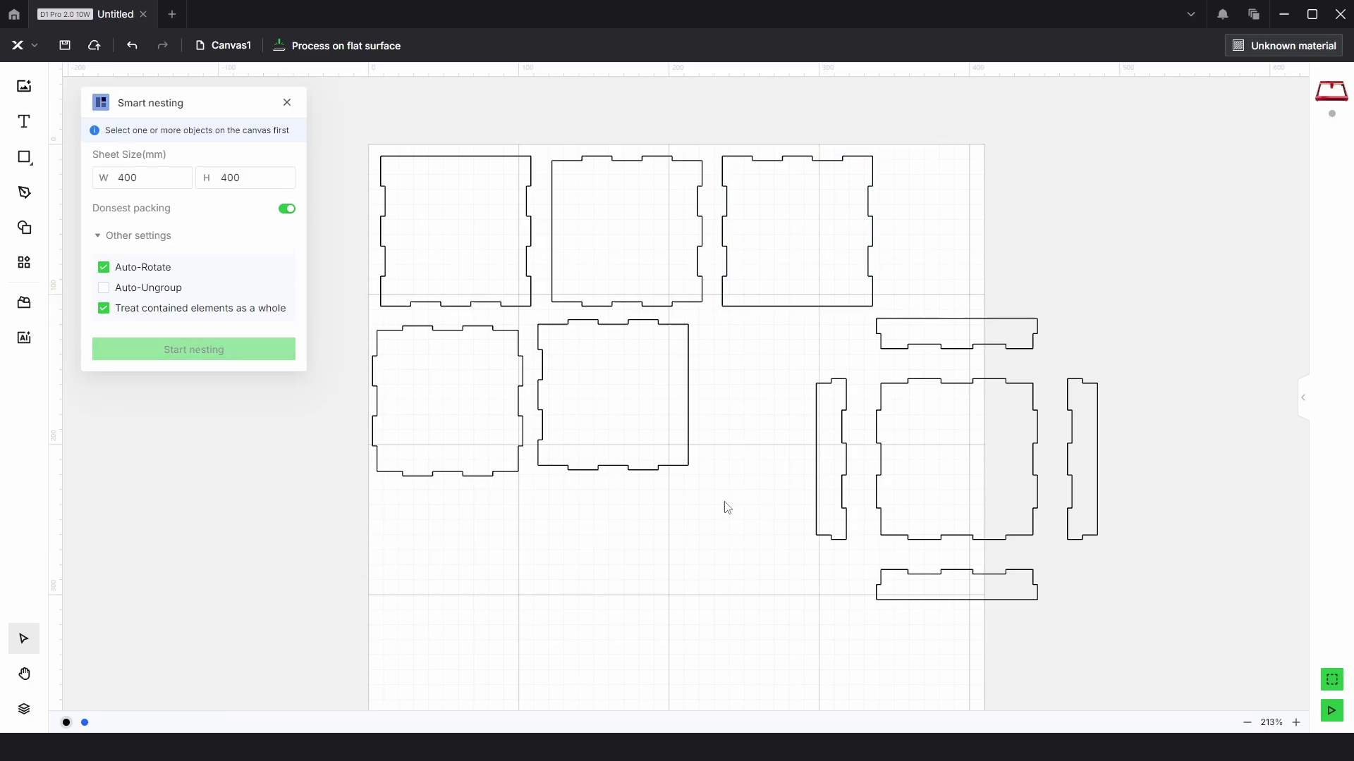
left_click(144, 311)
left_click(151, 178)
left_click(240, 183)
left_click(138, 217)
- Select all box parts and run a first smart nest
left_click_drag(1144, 642, 458, 225)
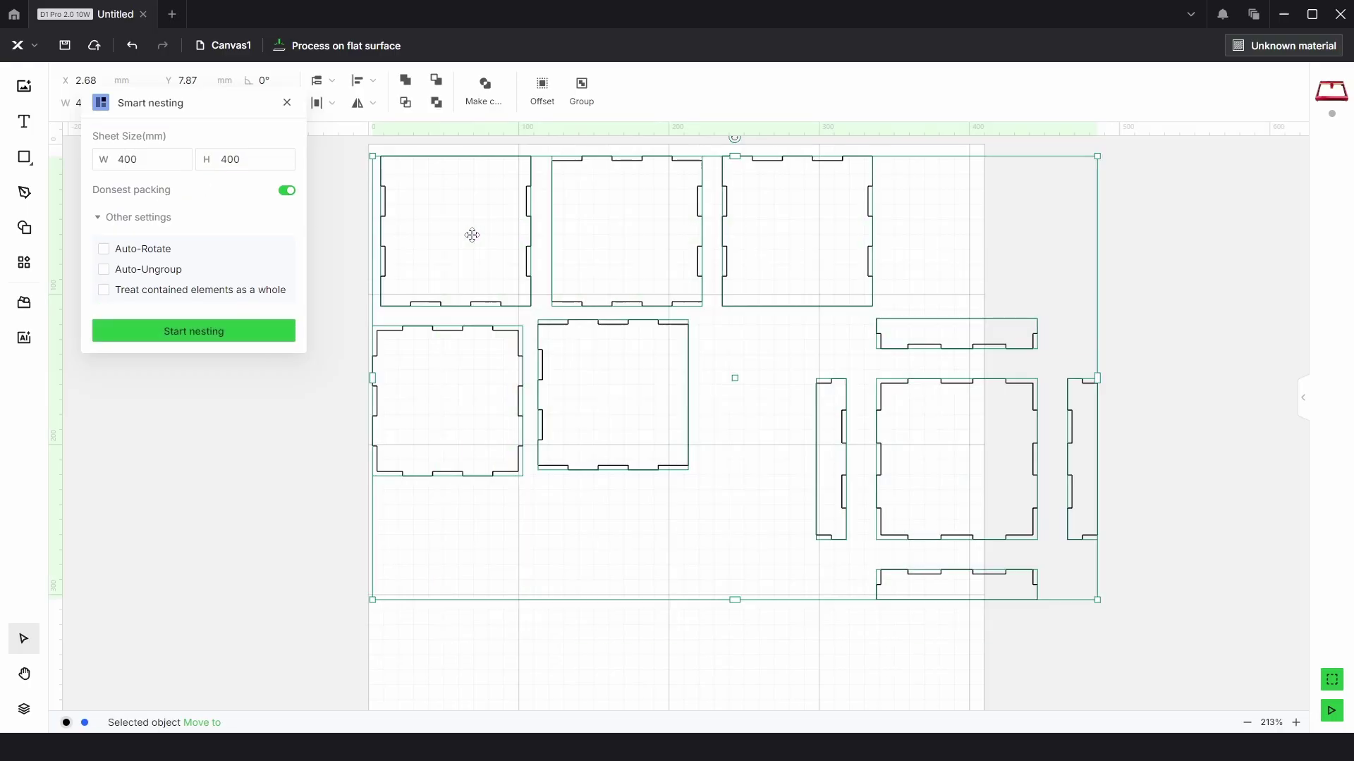
left_click(206, 336)
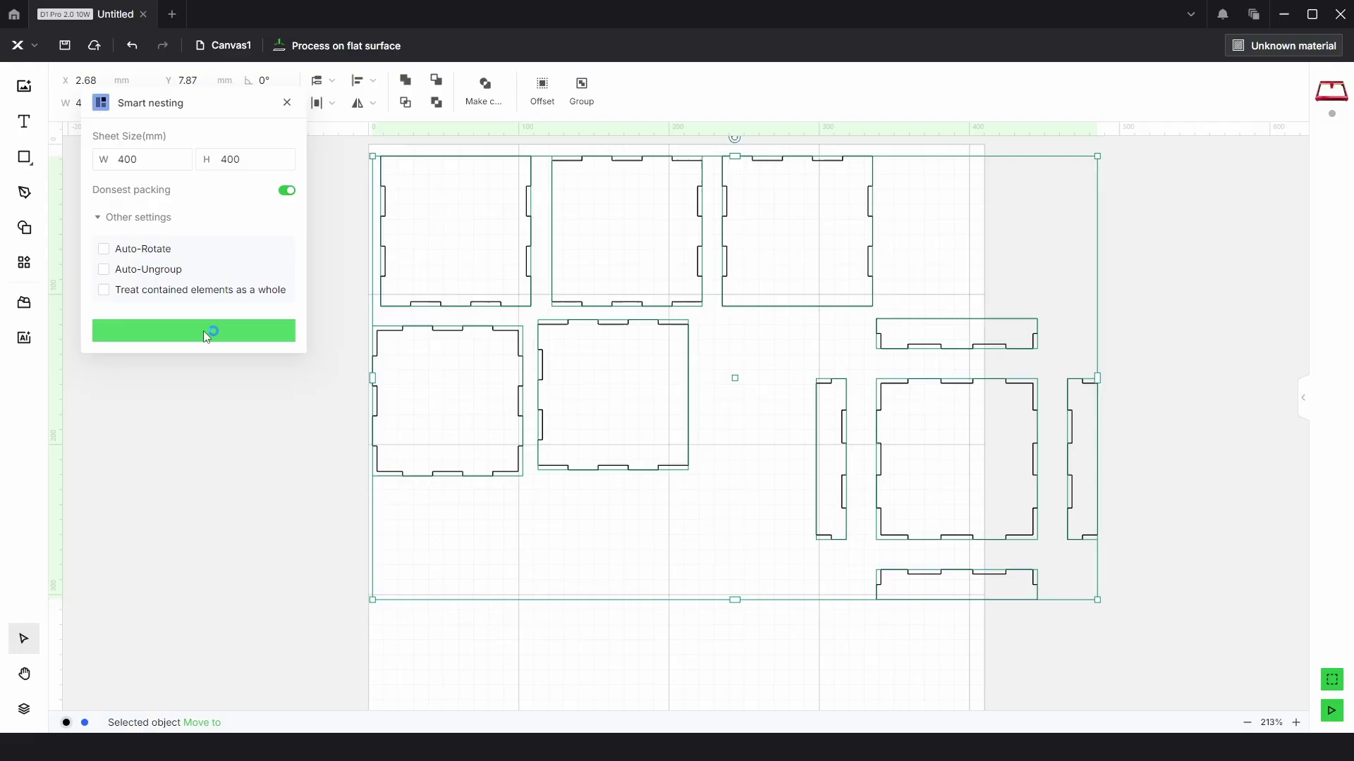
left_click(1214, 424)
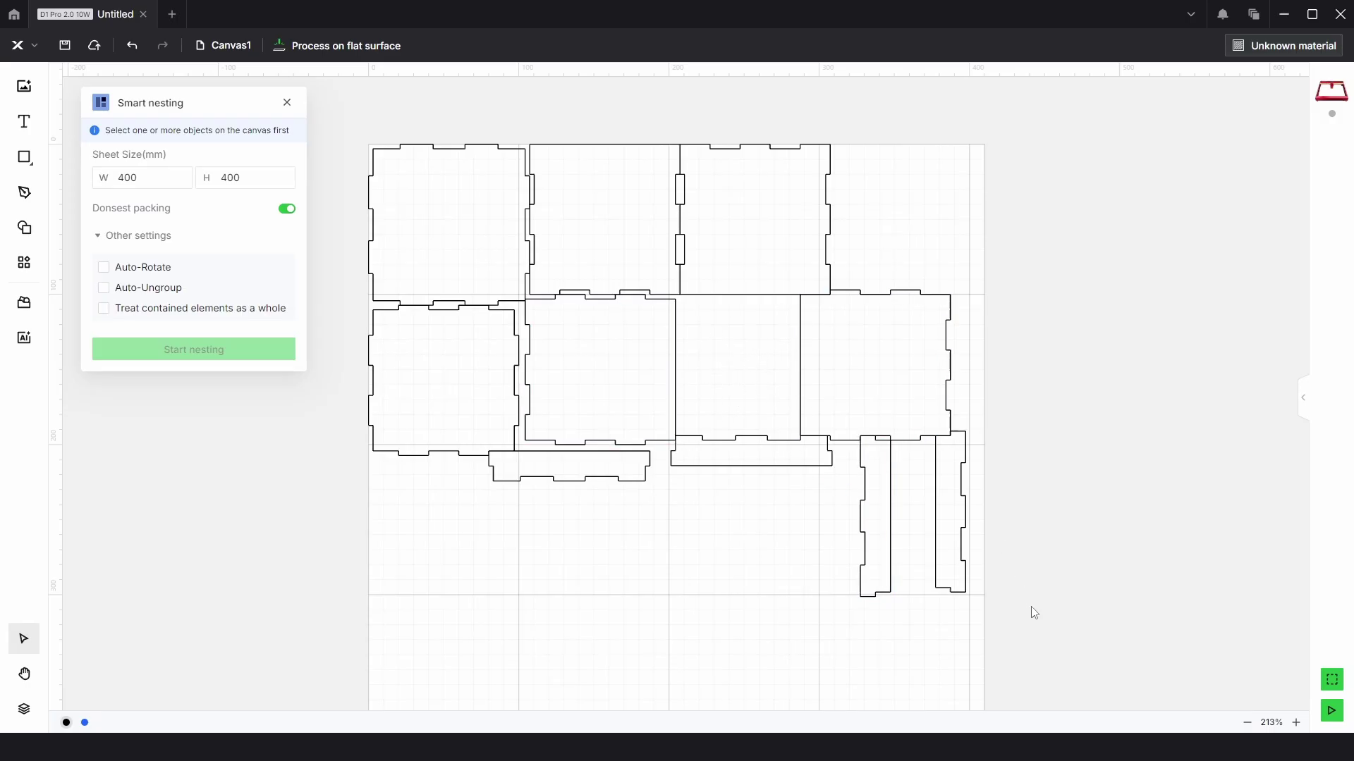
- Rerun nesting on all parts repeatedly until 78% utilization, then zoom to inspect
left_click_drag(1030, 614, 461, 206)
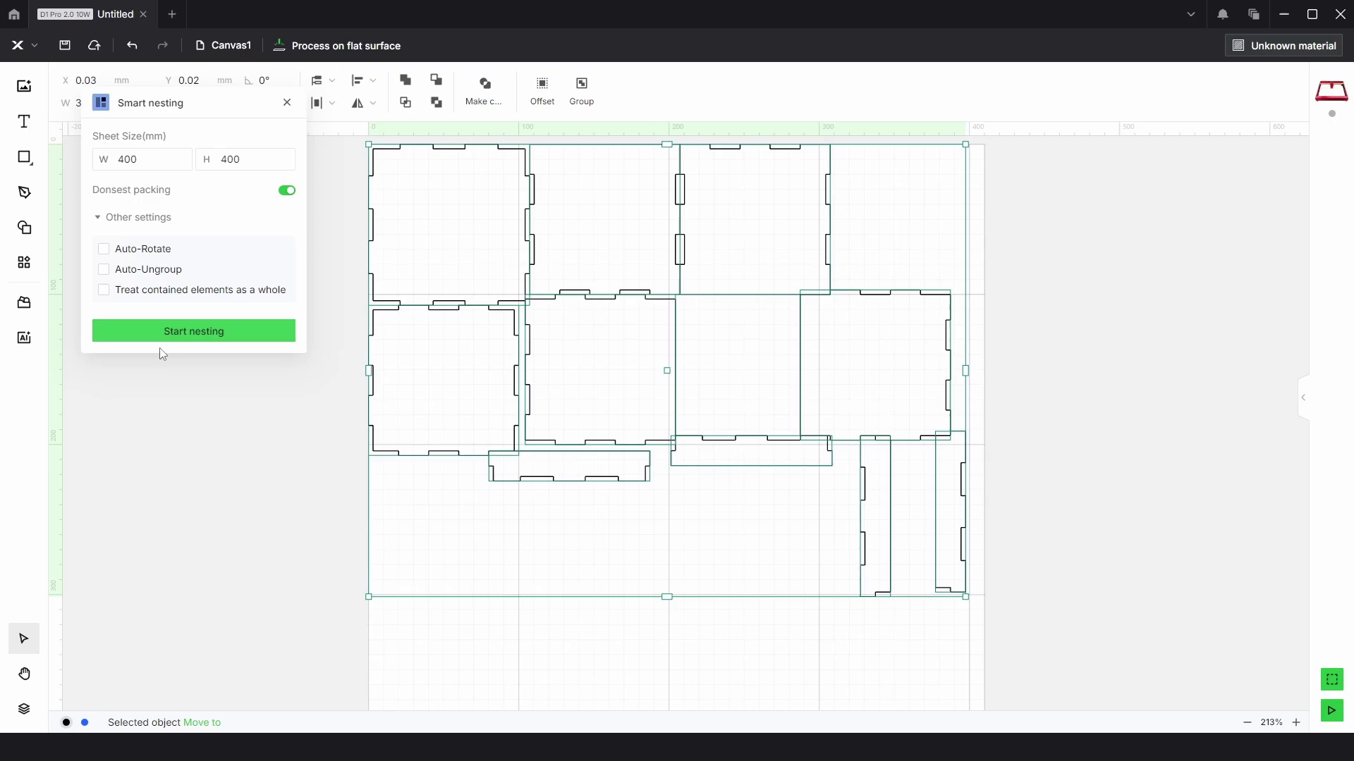
left_click(189, 332)
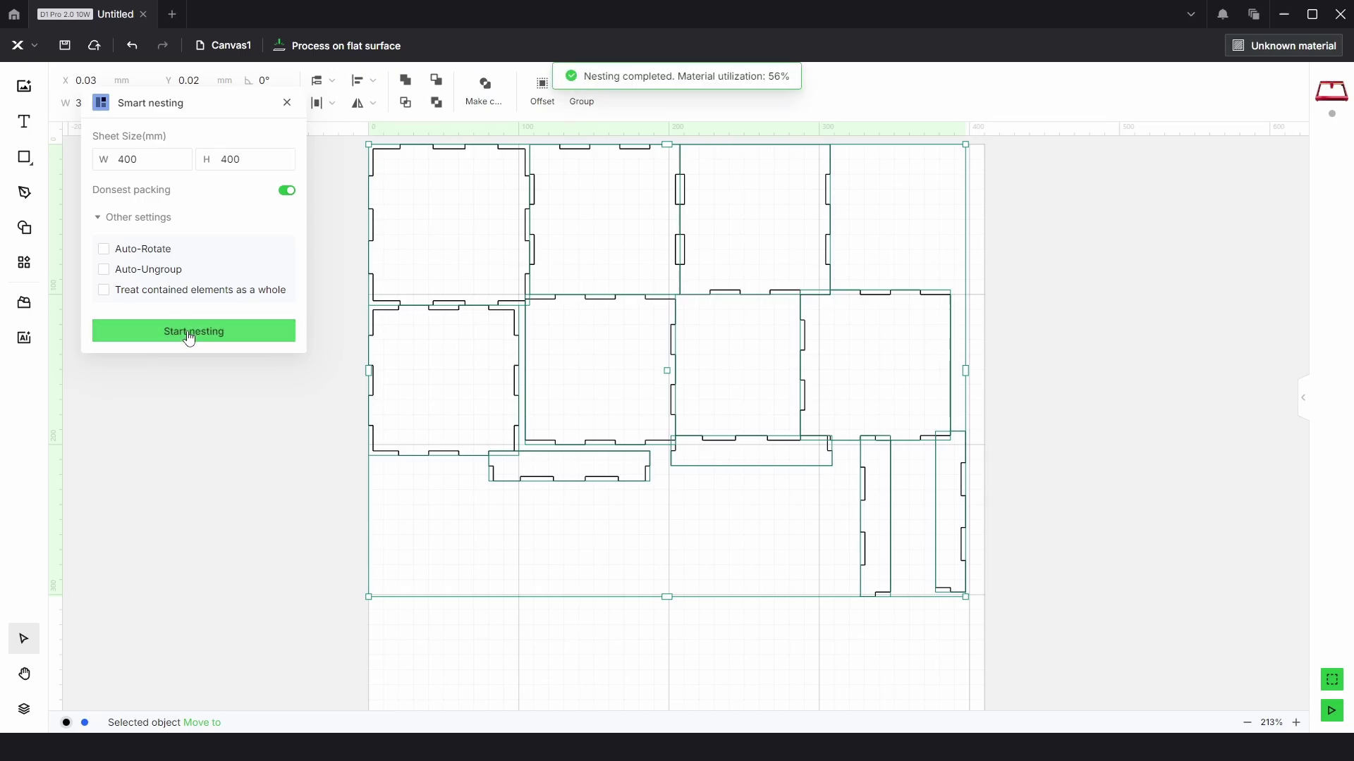
left_click(195, 343)
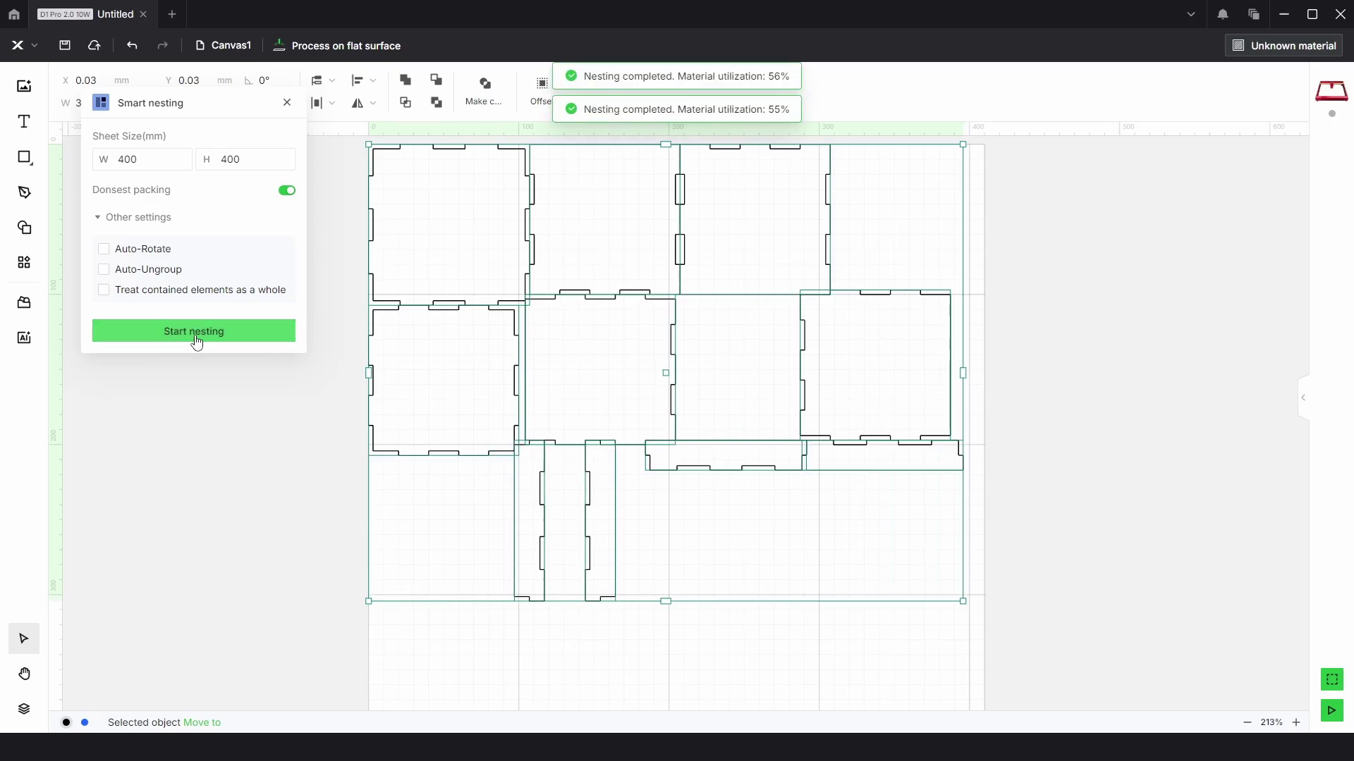
left_click(198, 341)
left_click(197, 342)
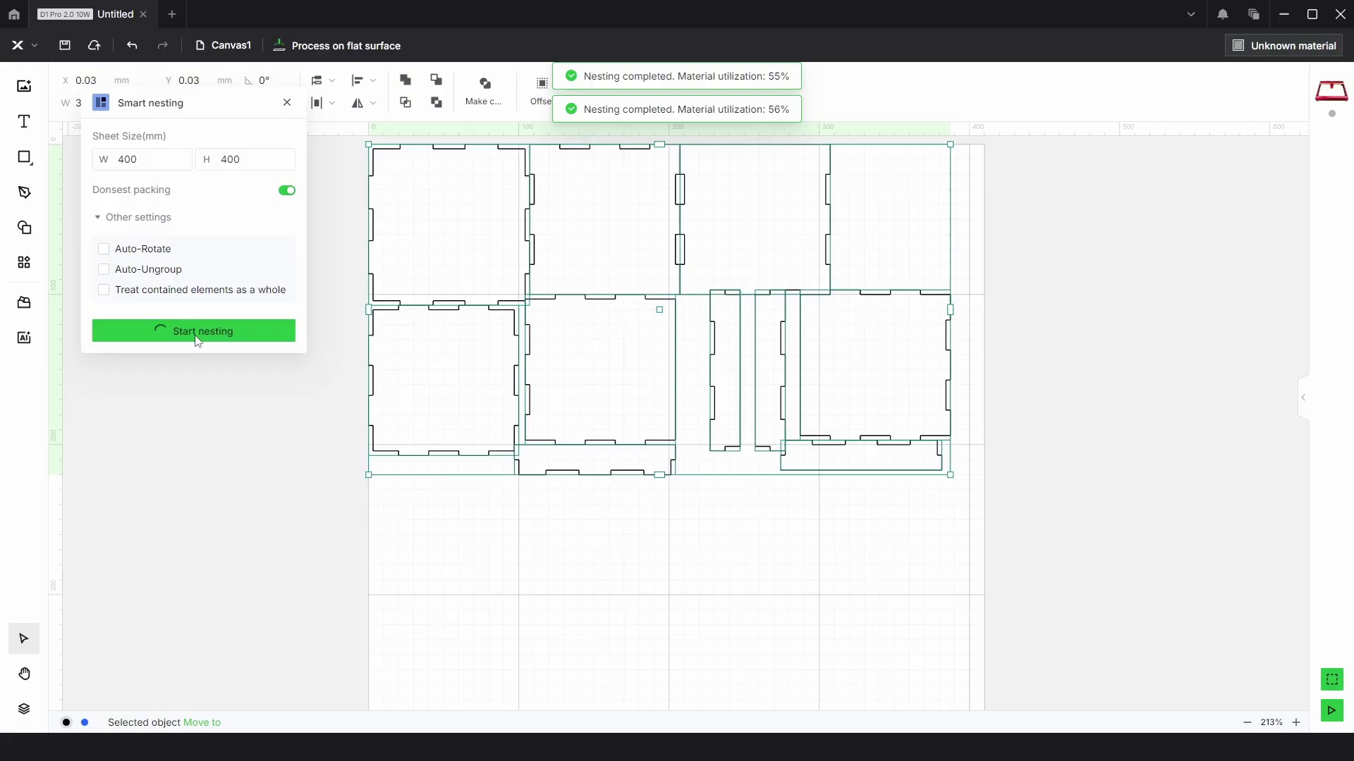
left_click(1056, 347)
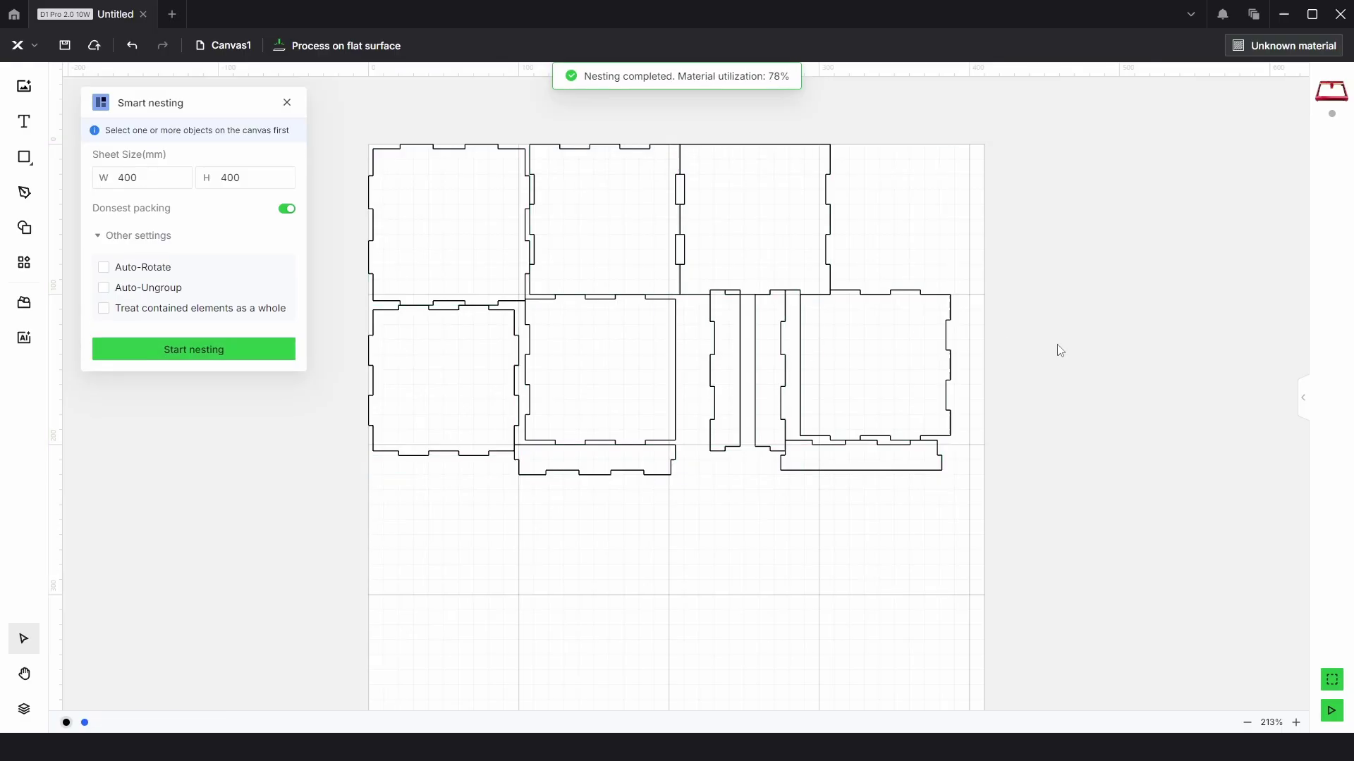
scroll(700, 353, "up", 2)
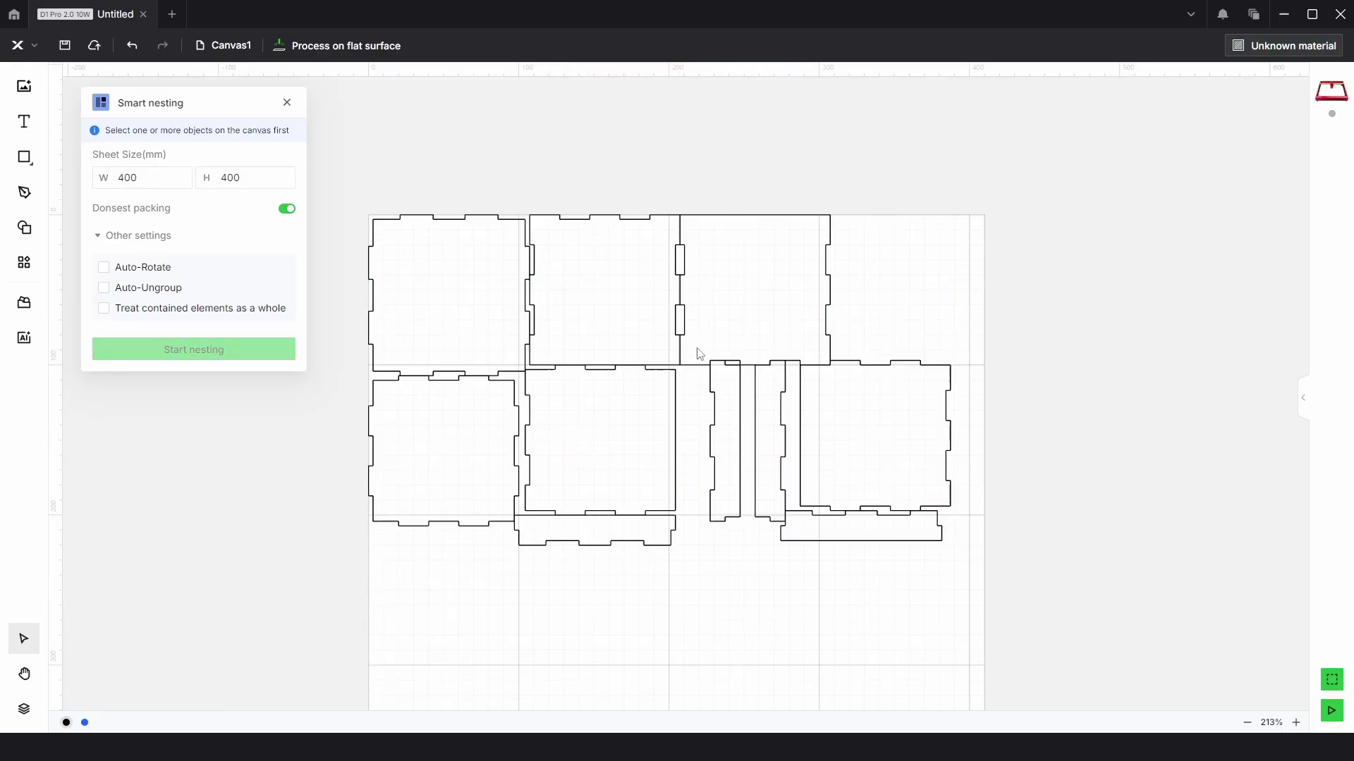
scroll(666, 349, "up", 5)
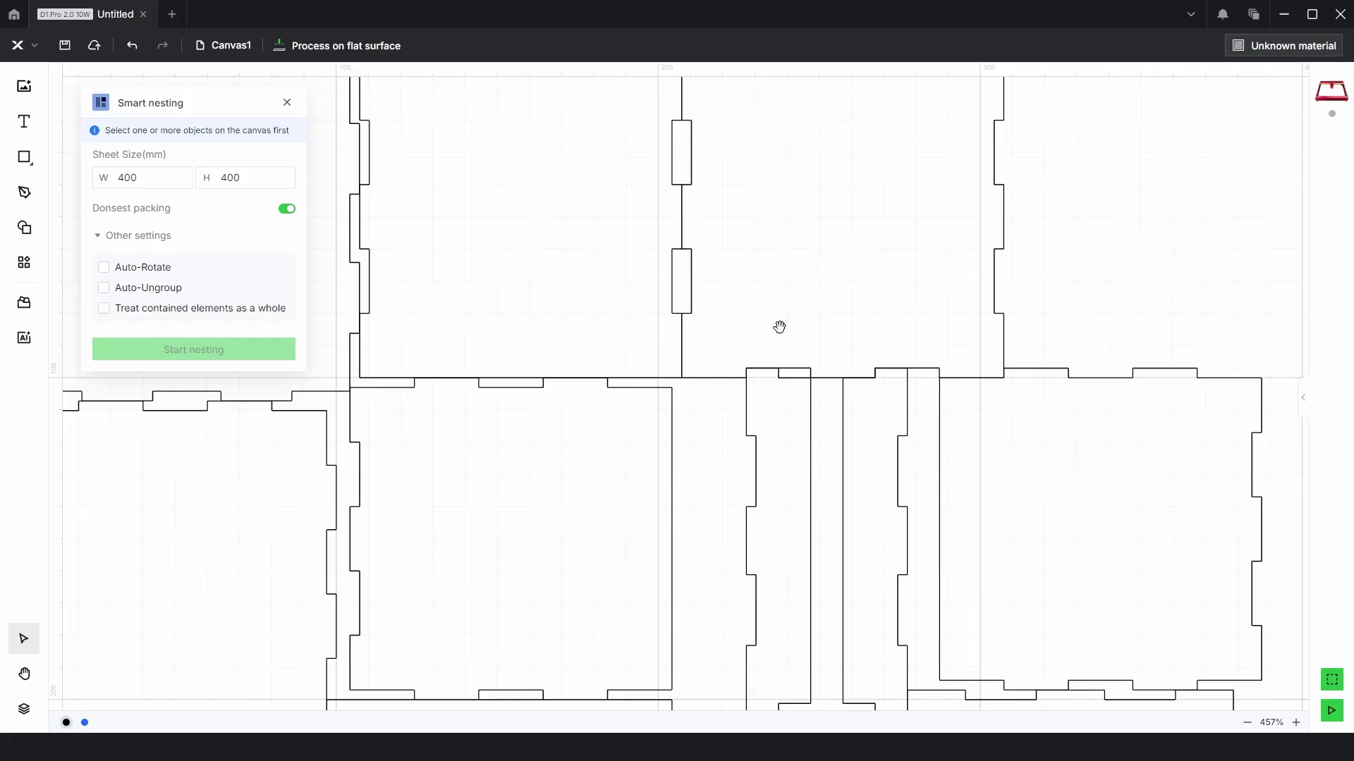
scroll(977, 310, "down", 1)
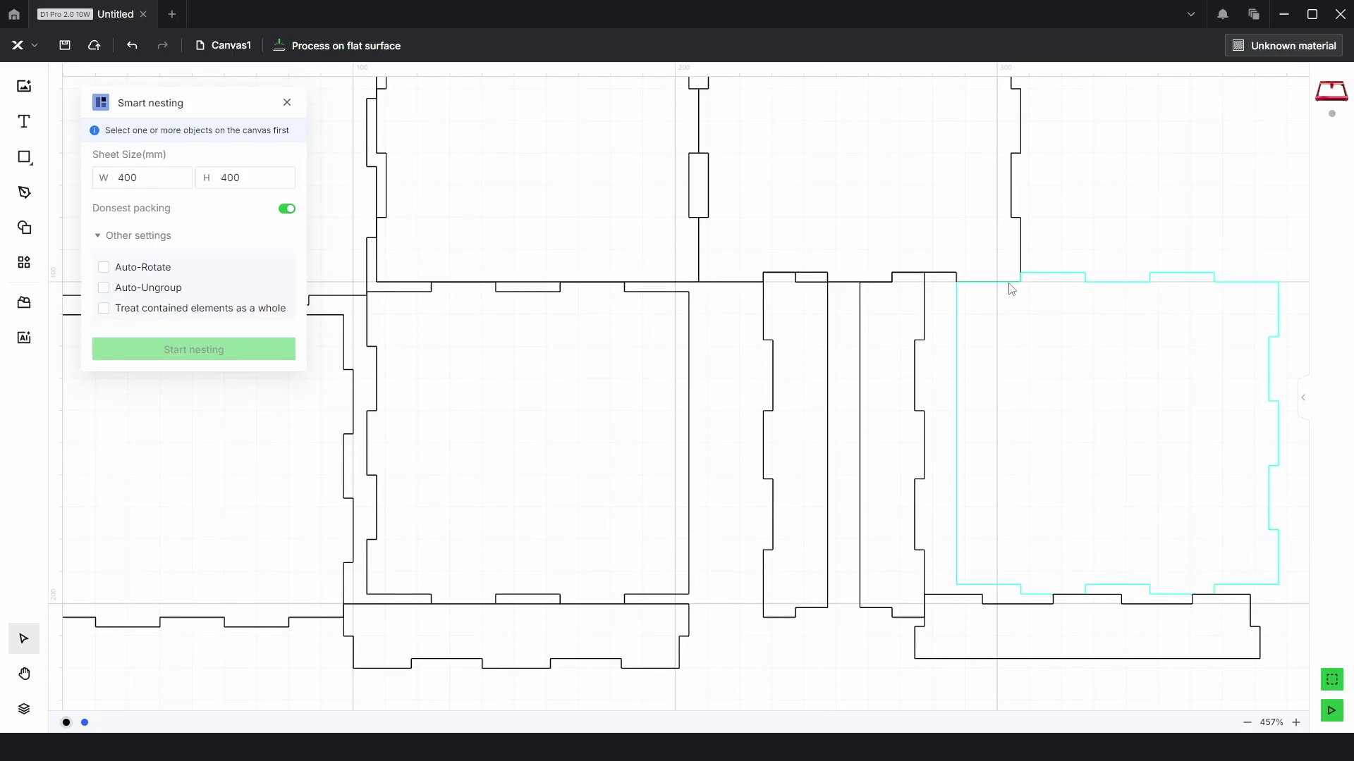
scroll(702, 296, "up", 3)
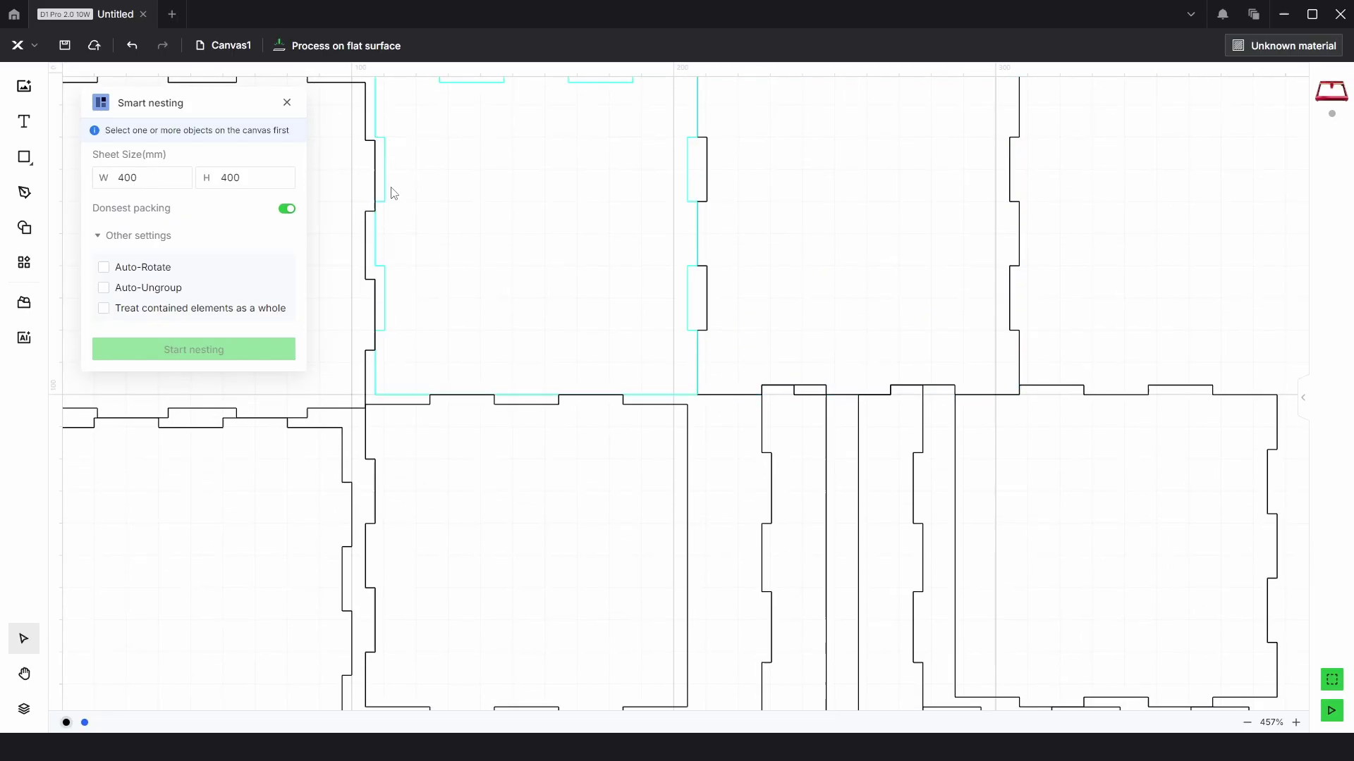
scroll(655, 419, "down", 3)
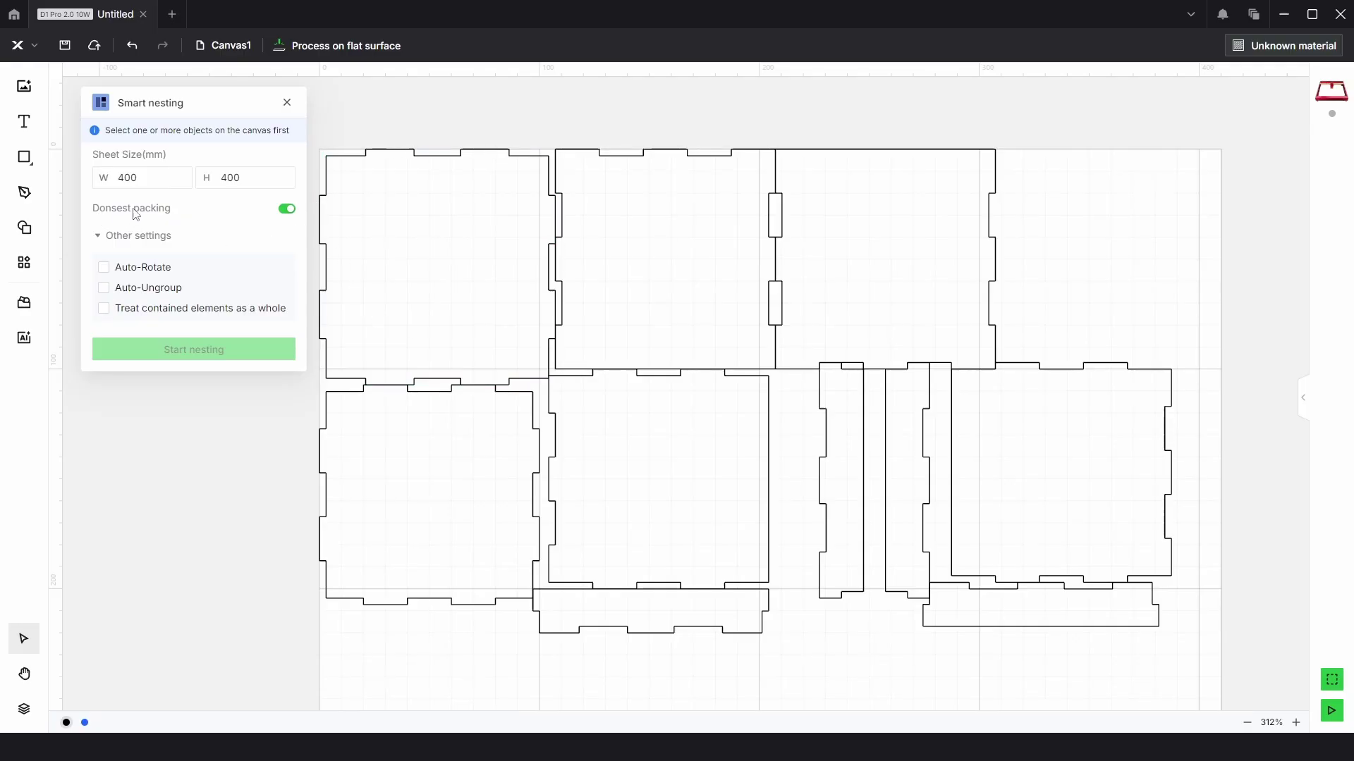
- Turn off Densest packing and set part spacing to 3 mm
left_click(286, 210)
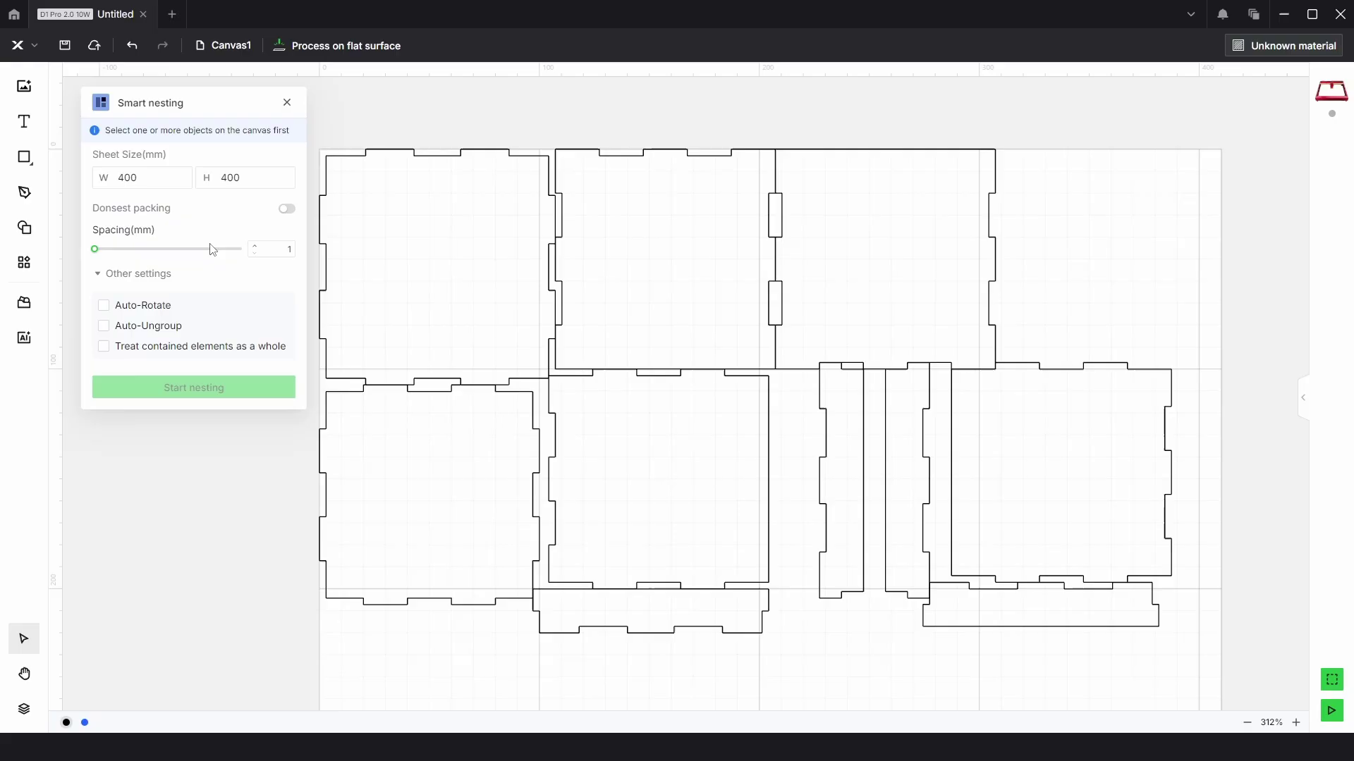
left_click(252, 245)
left_click(252, 245)
- Re-nest all box parts with 3 mm gaps, reaching 74% utilization
left_click_drag(1200, 675, 446, 195)
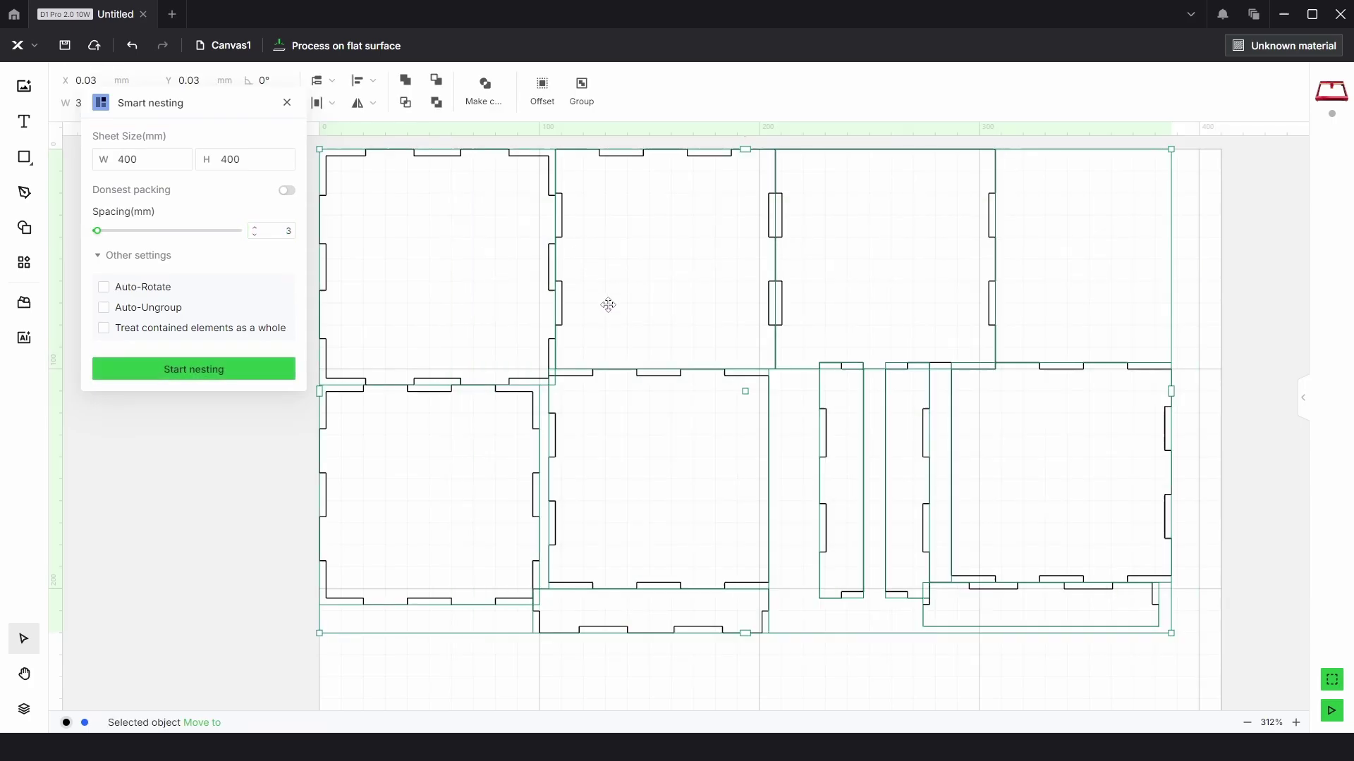
left_click(165, 367)
left_click(208, 377)
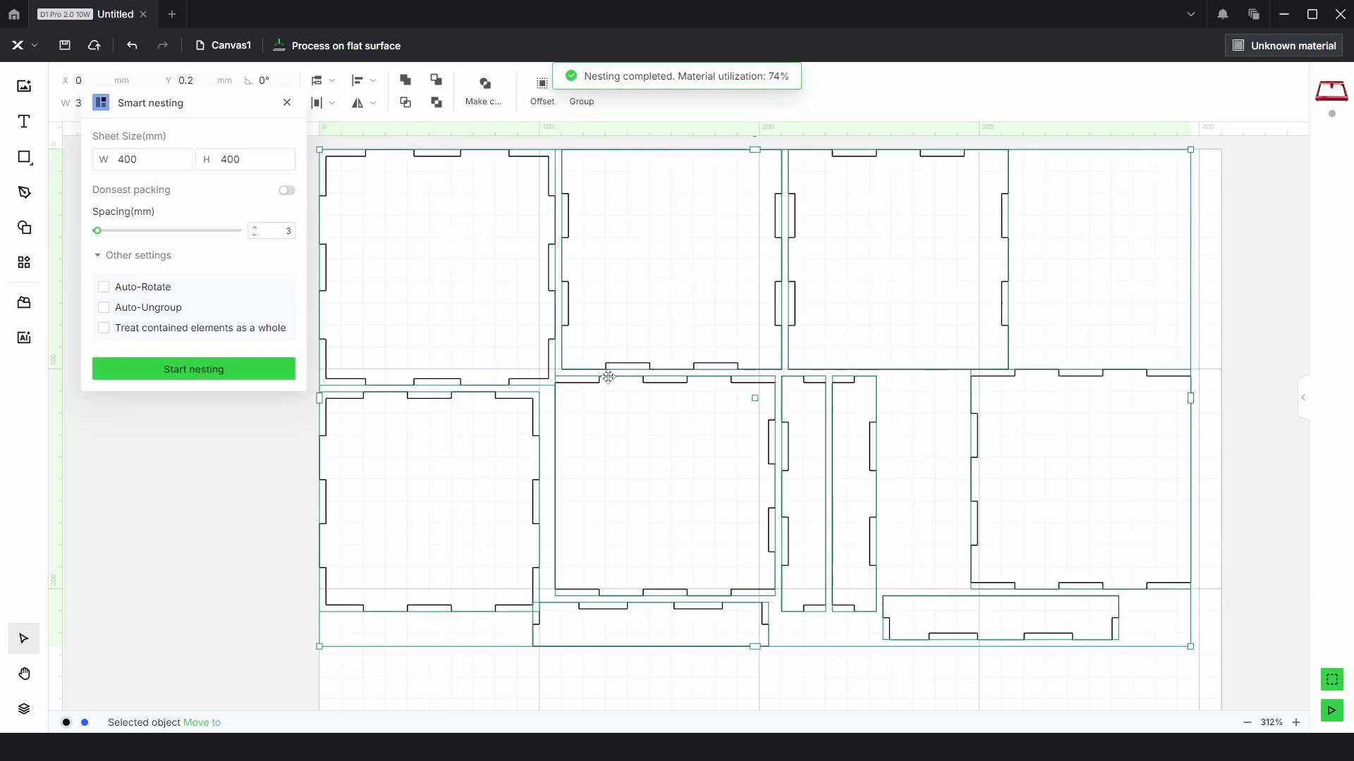
scroll(580, 327, "up", 2)
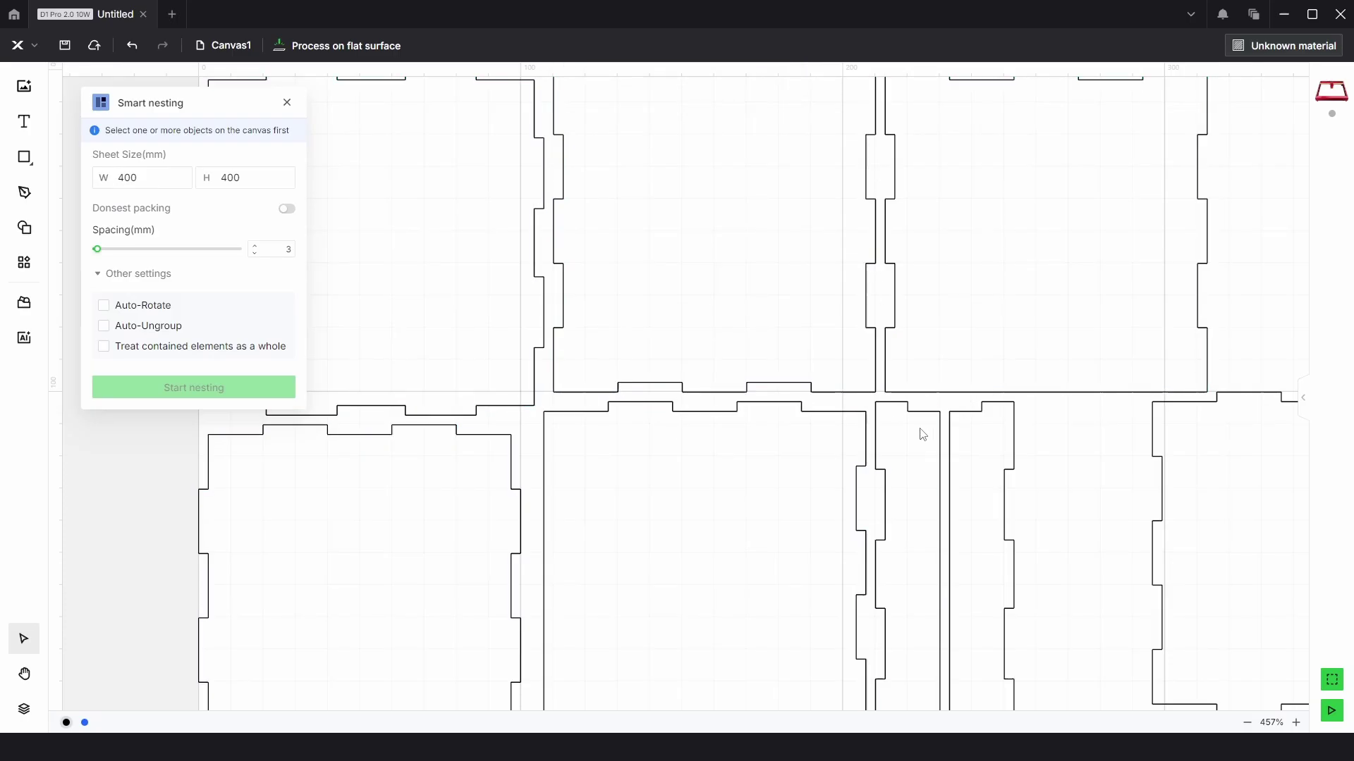
scroll(846, 416, "down", 2)
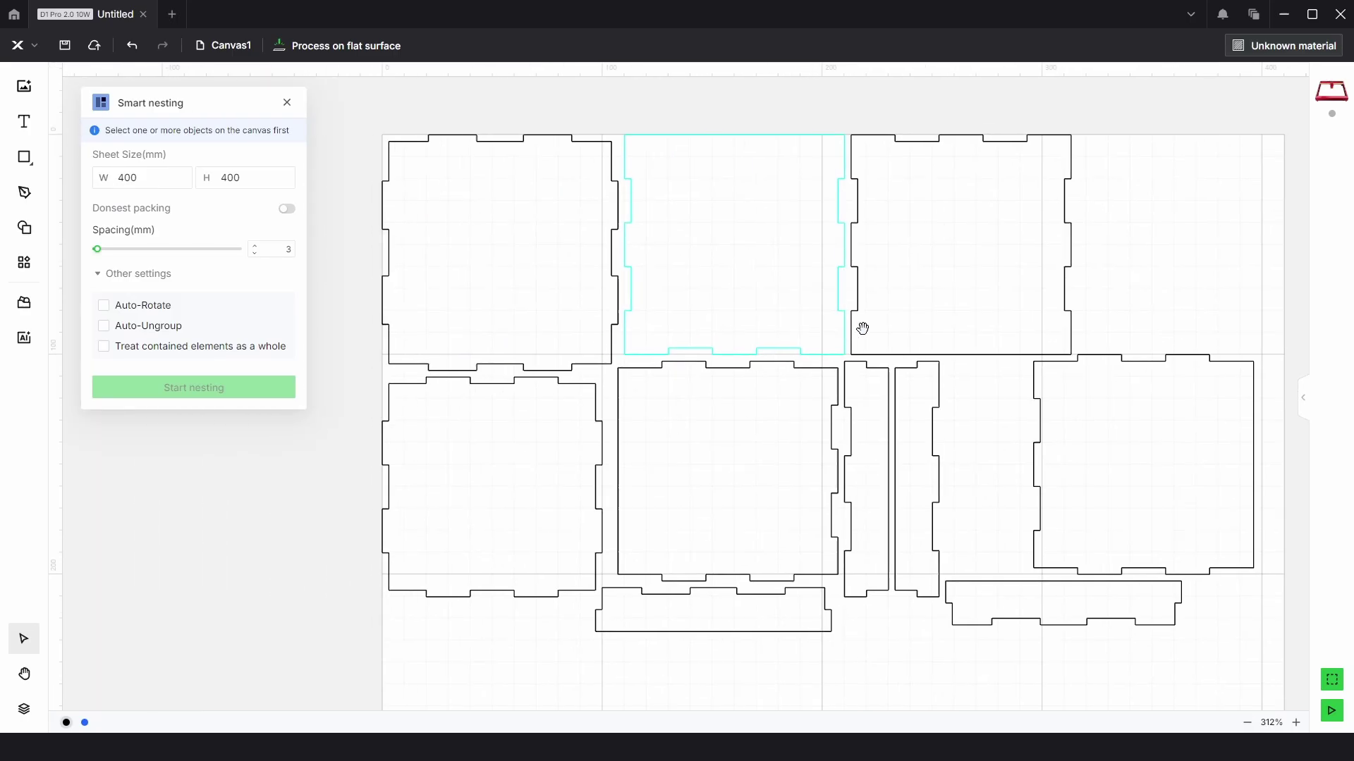
left_click_drag(862, 328, 777, 359)
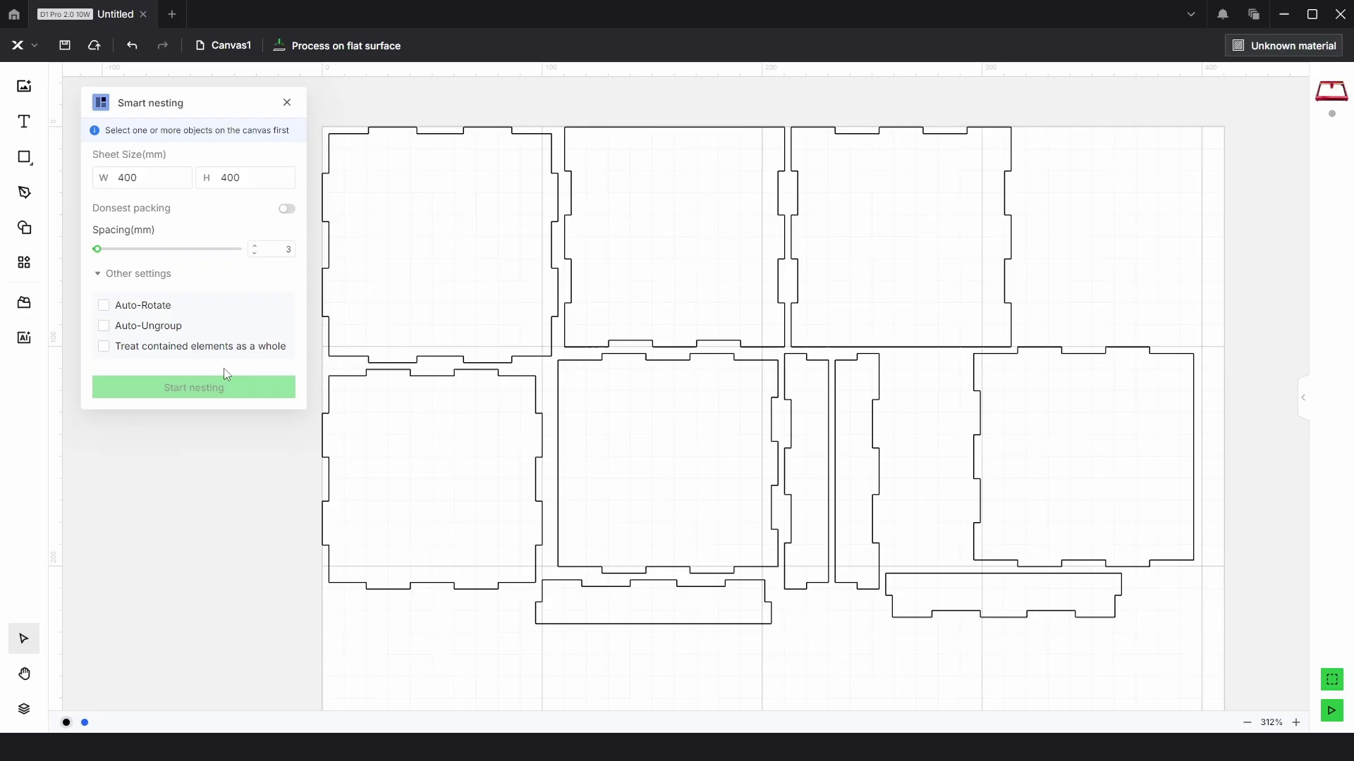
- Undo back to the spread-out box panel layout
key("ctrl+z")
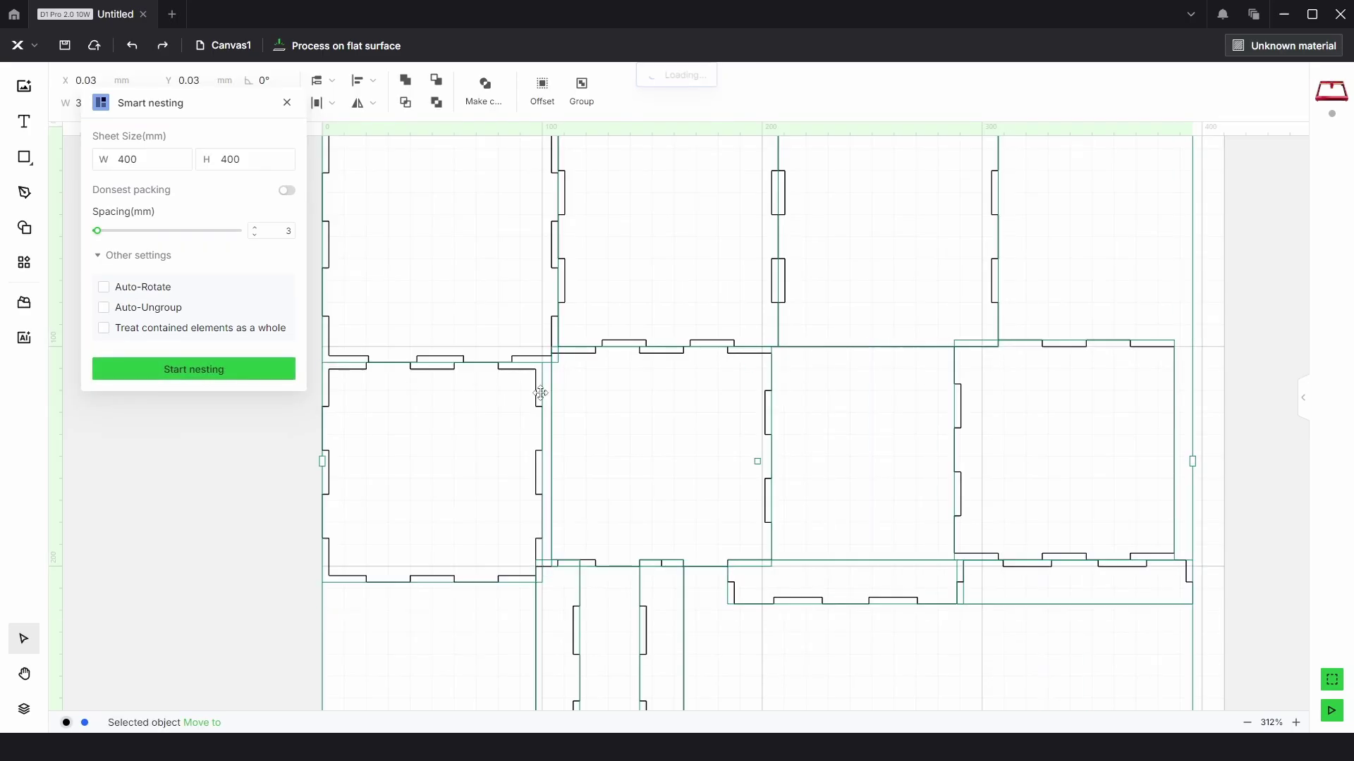
key("ctrl+z")
key("ctrl+z")
key("ctrl+z")
key("ctrl+z")
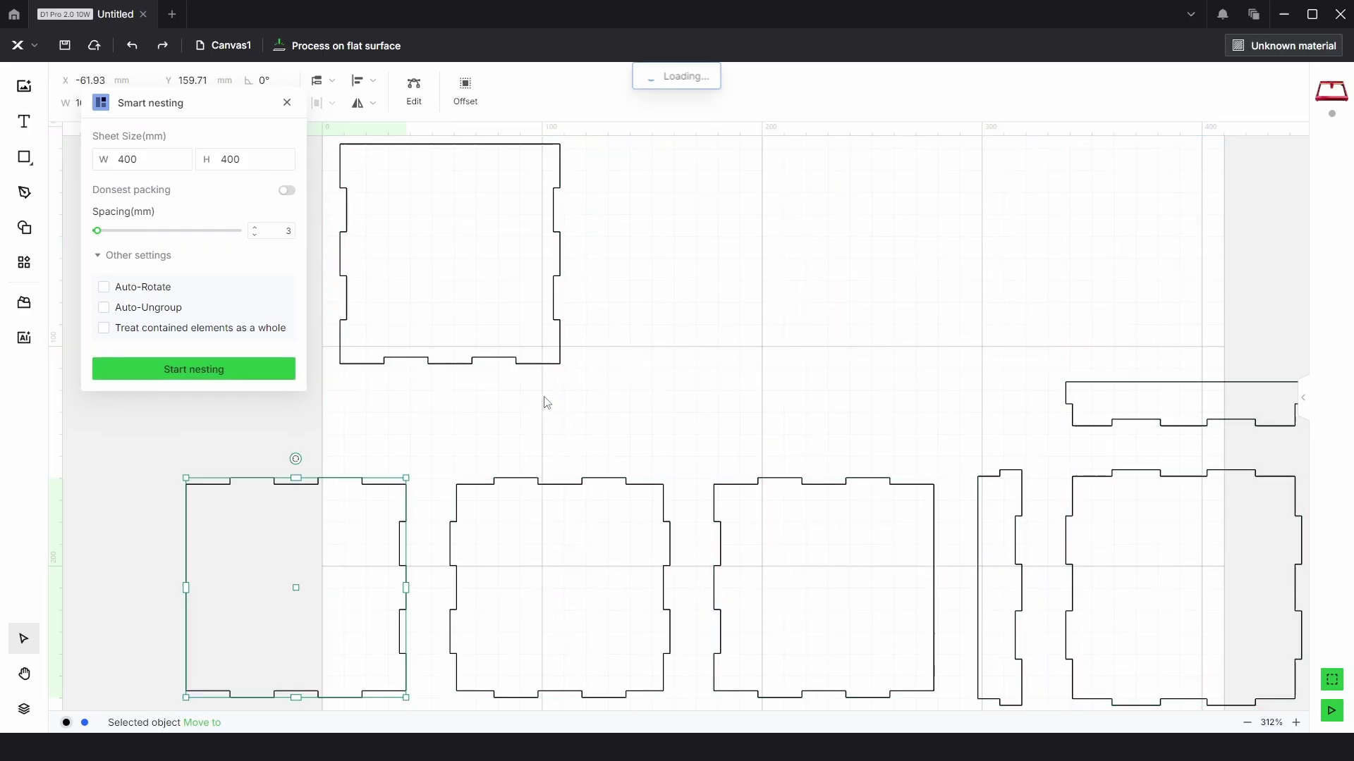
scroll(544, 396, "down", 5)
scroll(654, 352, "up", 2)
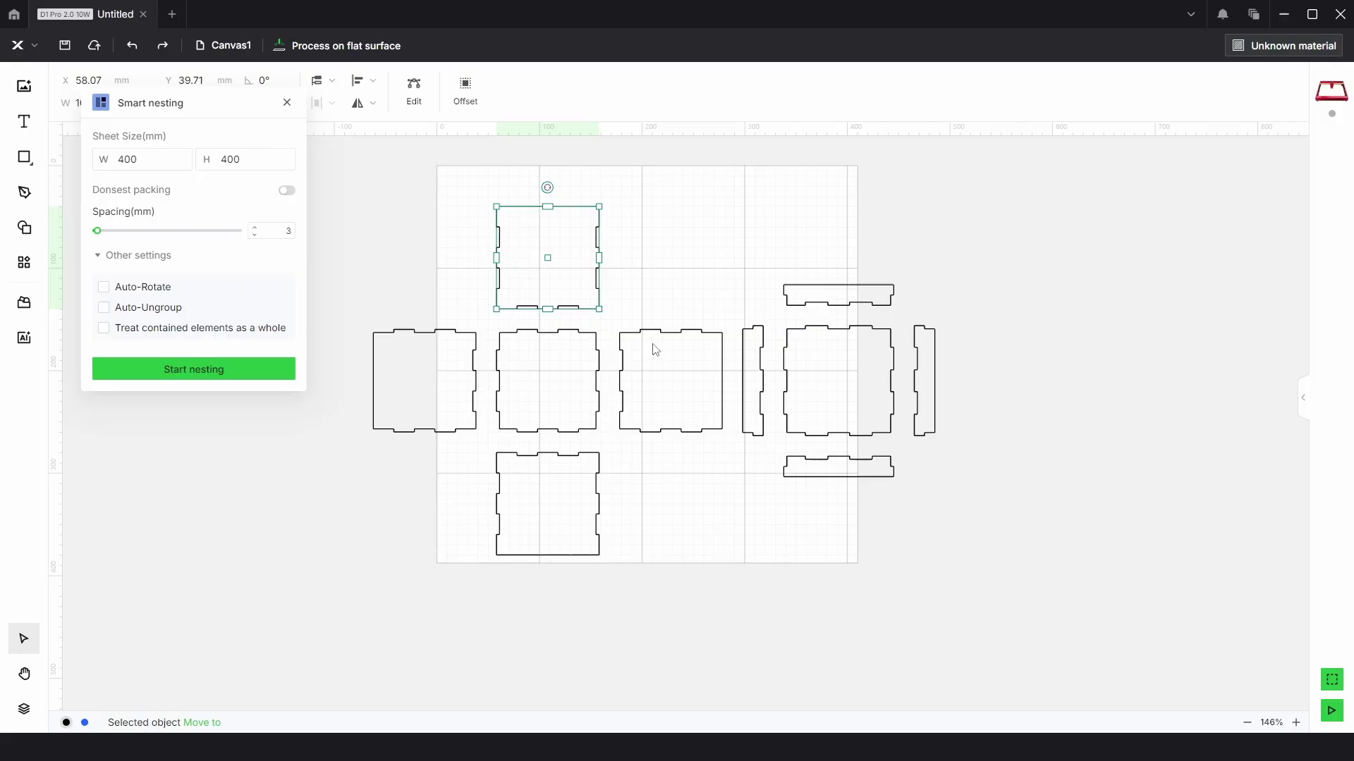
scroll(655, 296, "up", 3)
- Nest all box parts with Auto-Rotate on, tilting several panels, at 64% utilization
left_click_drag(1181, 651, 434, 244)
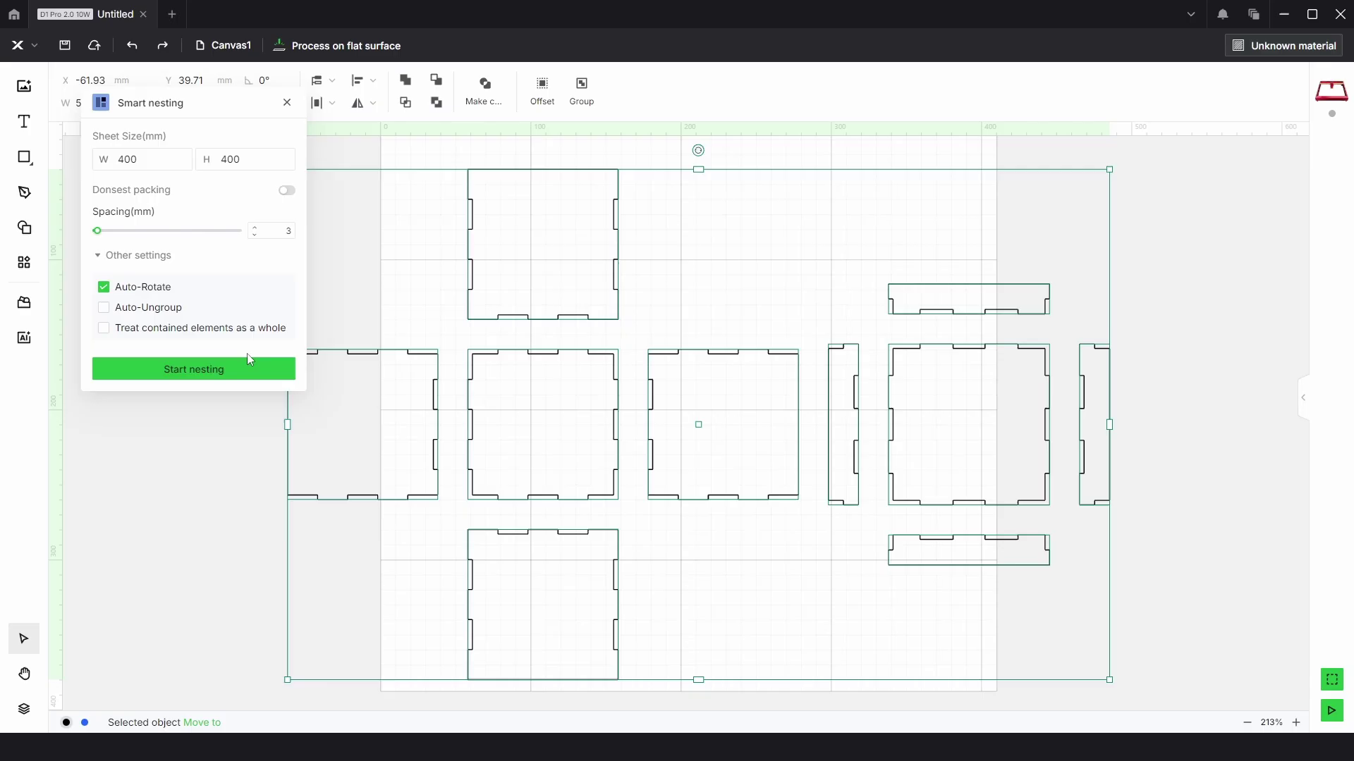
left_click(193, 369)
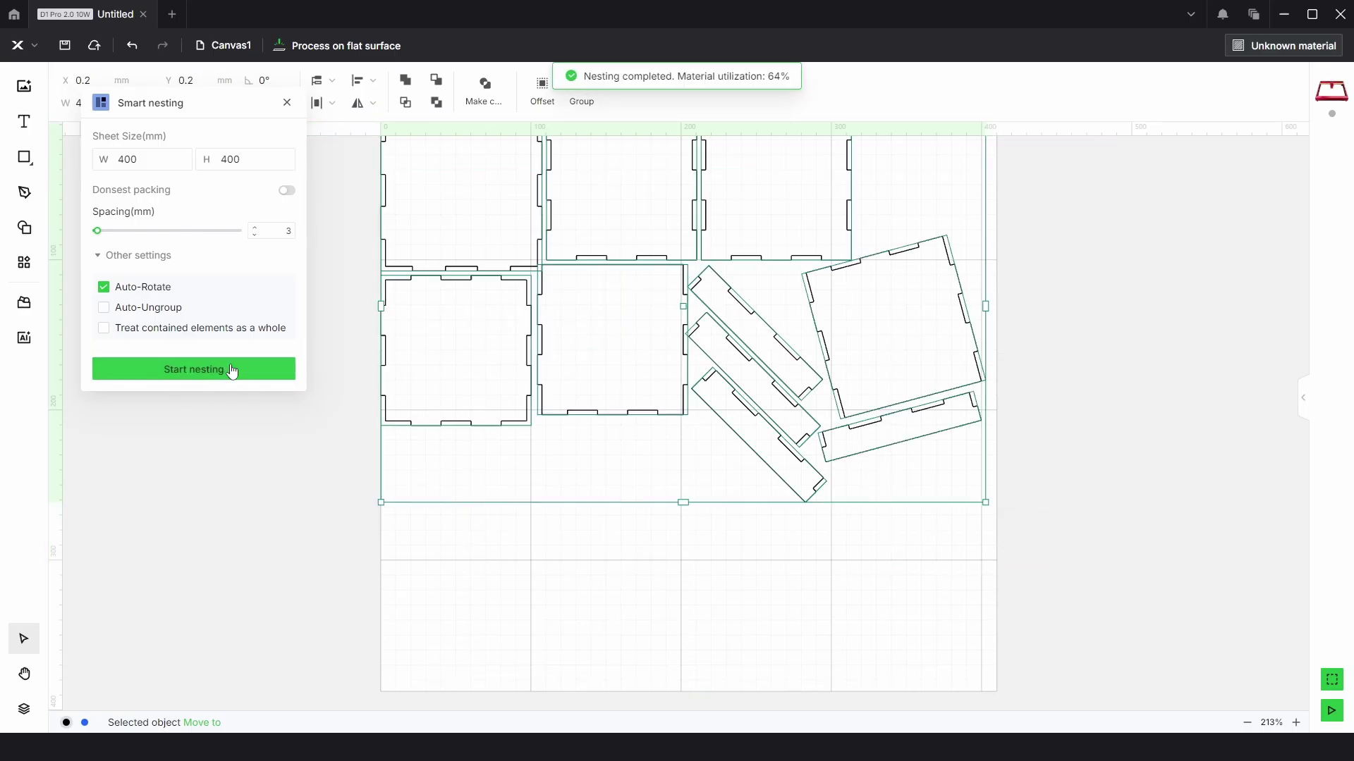
scroll(647, 539, "up", 1)
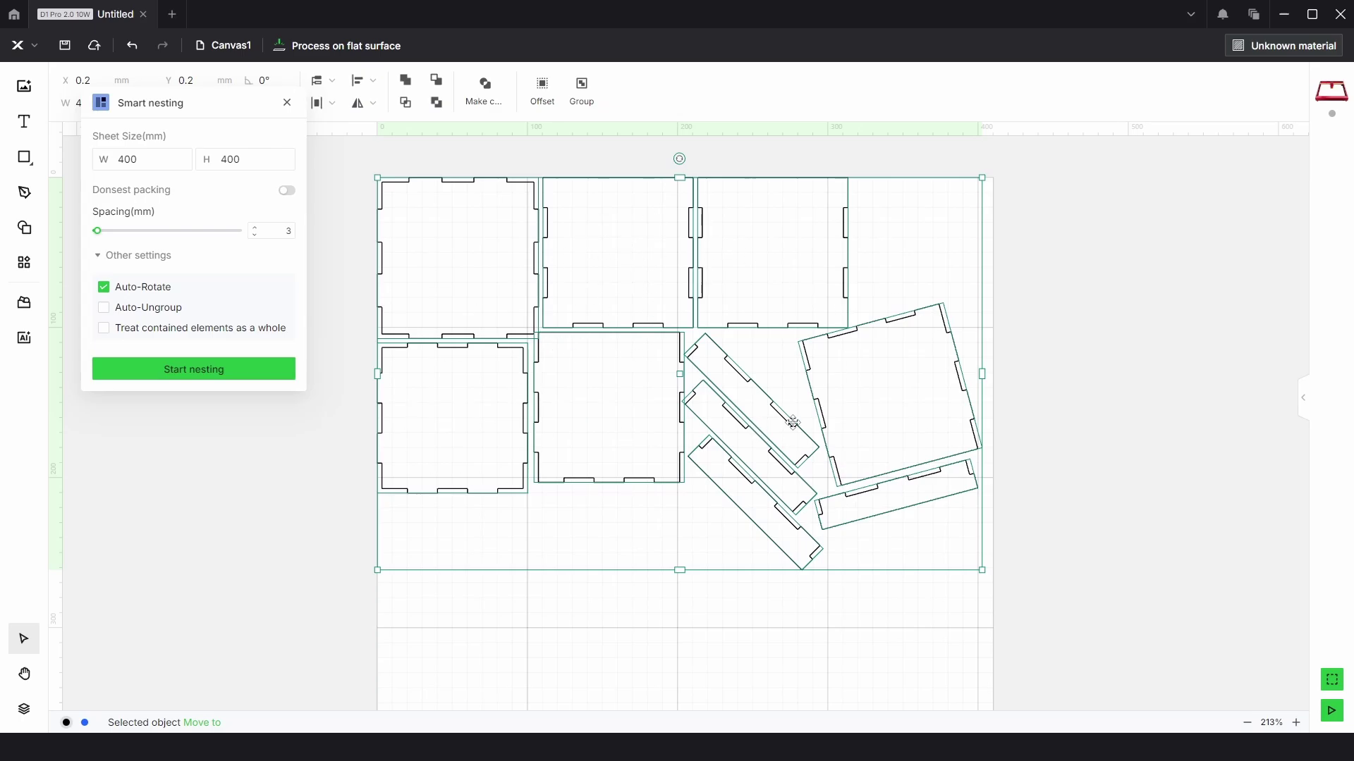
left_click(1068, 459)
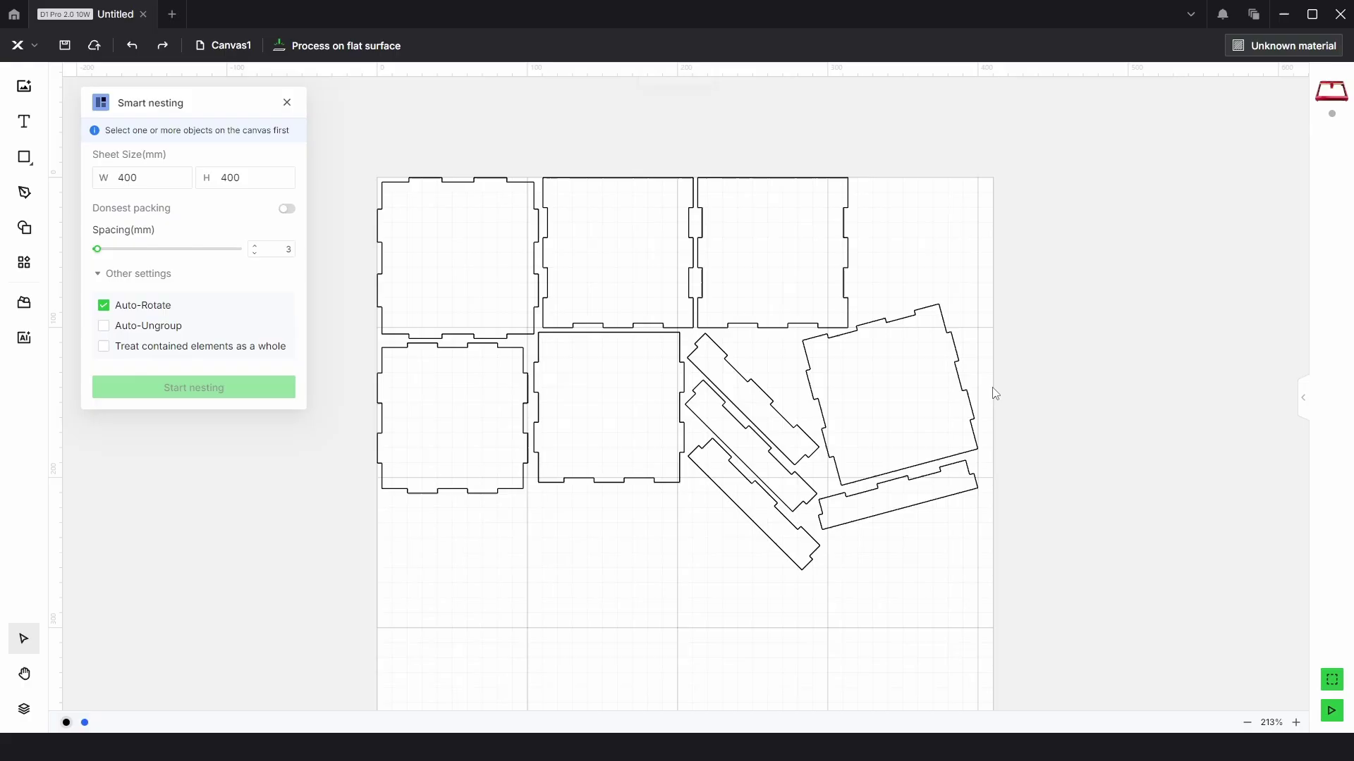
- Undo the rotated nest and group the top and middle left-column parts
key("ctrl+z")
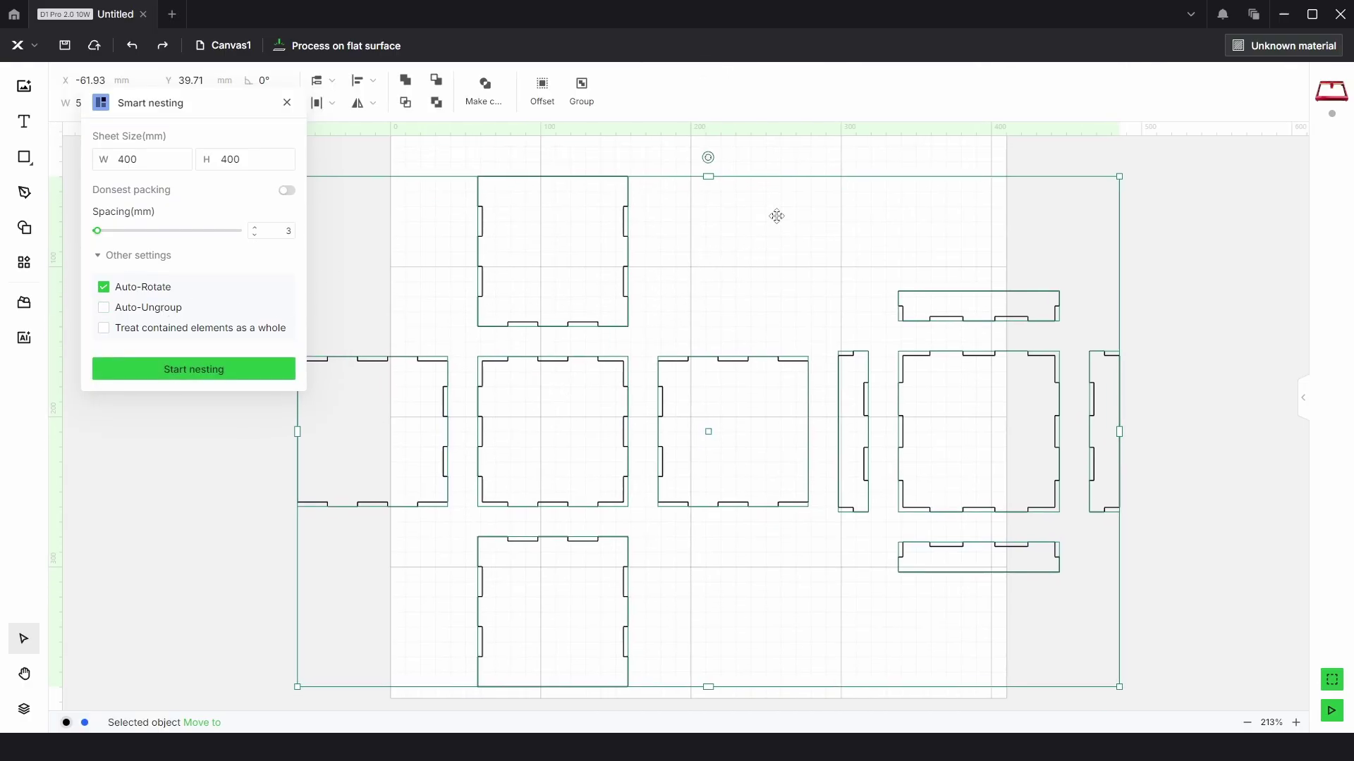
left_click(726, 204)
left_click_drag(580, 260, 520, 432)
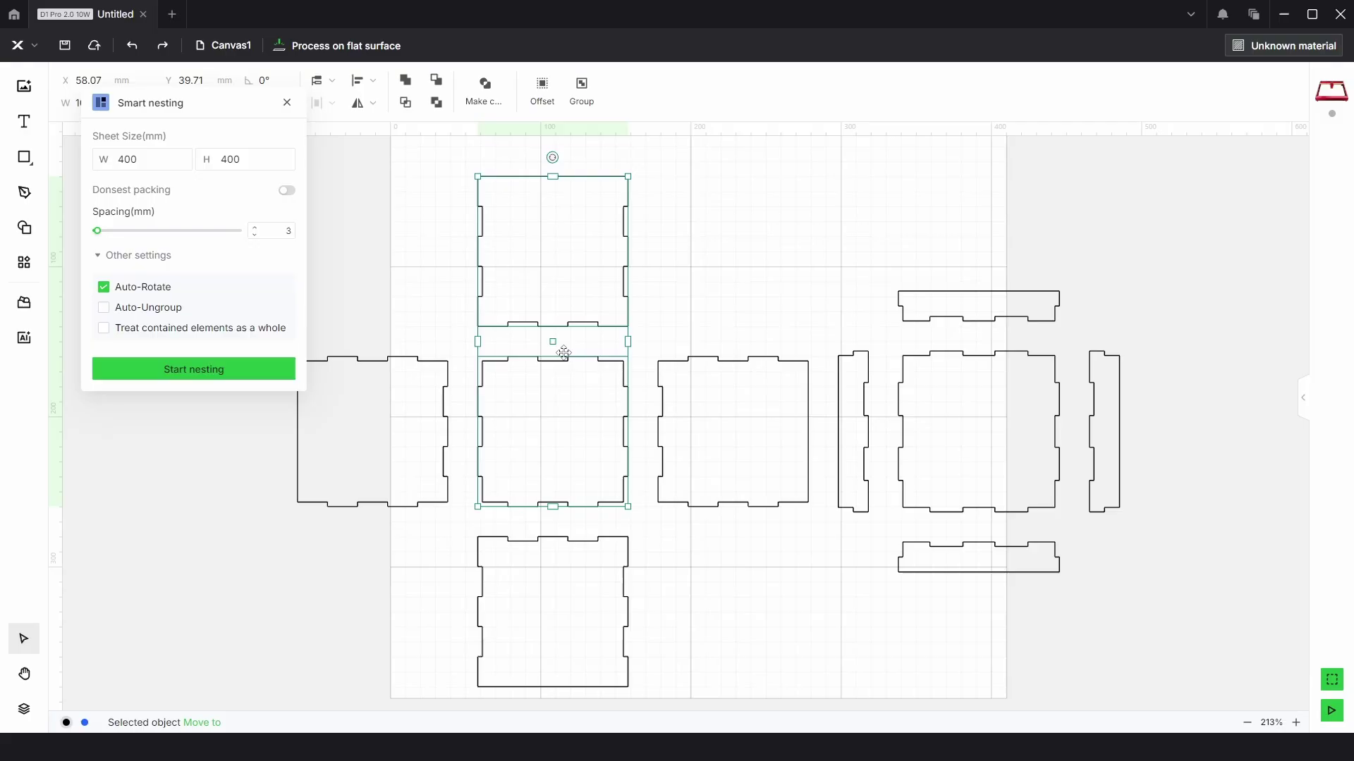
left_click(580, 93)
left_click(680, 280)
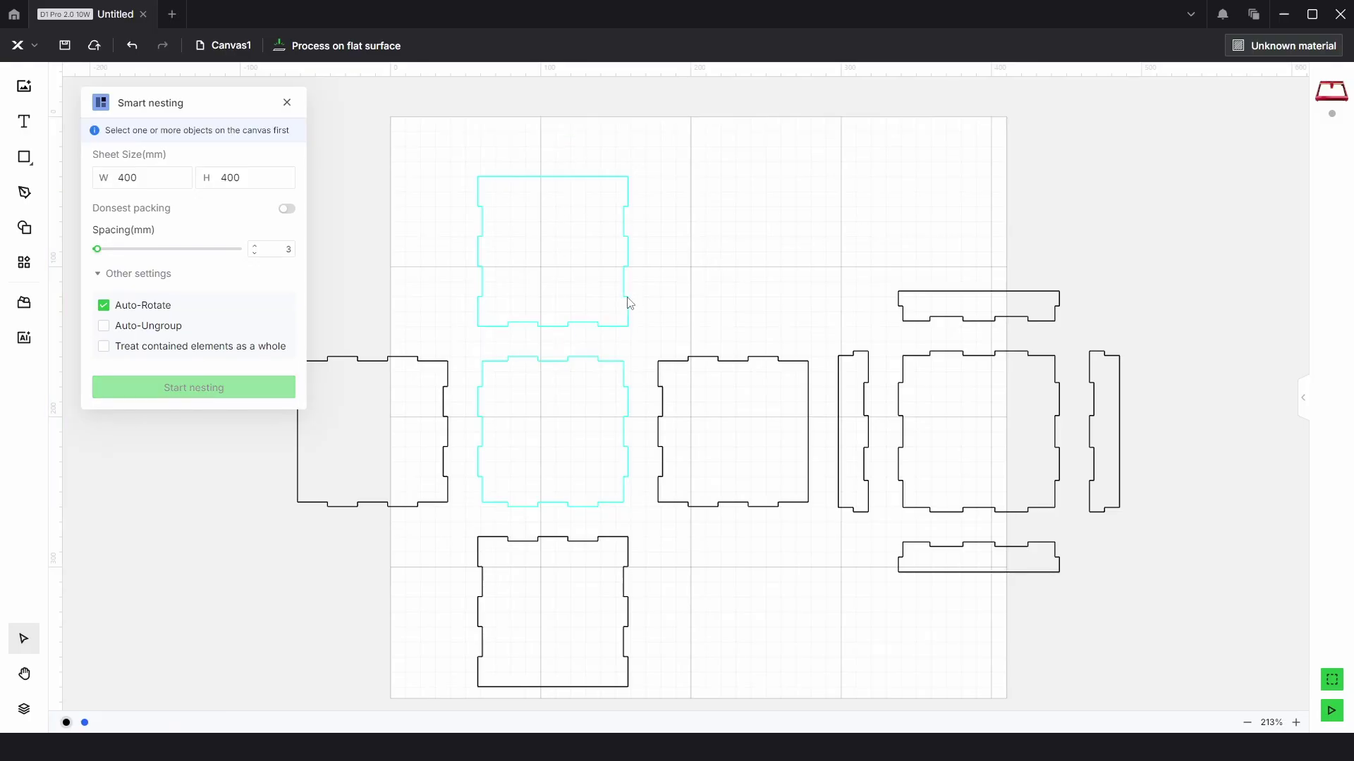
left_click_drag(628, 301, 668, 270)
key("ctrl+z")
- Nest all parts without rotation at 77%, then undo back to the spread-out layout
scroll(645, 350, "down", 3)
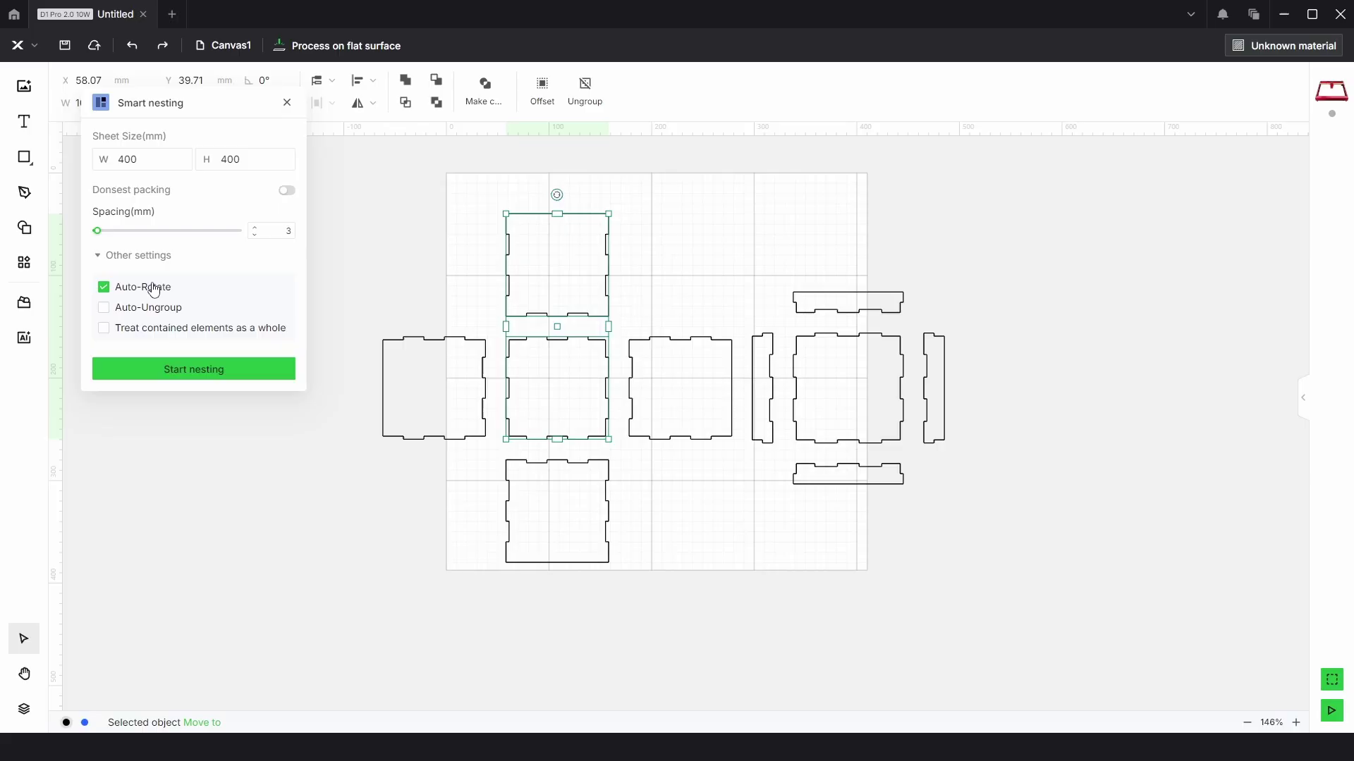
left_click_drag(1048, 576, 409, 229)
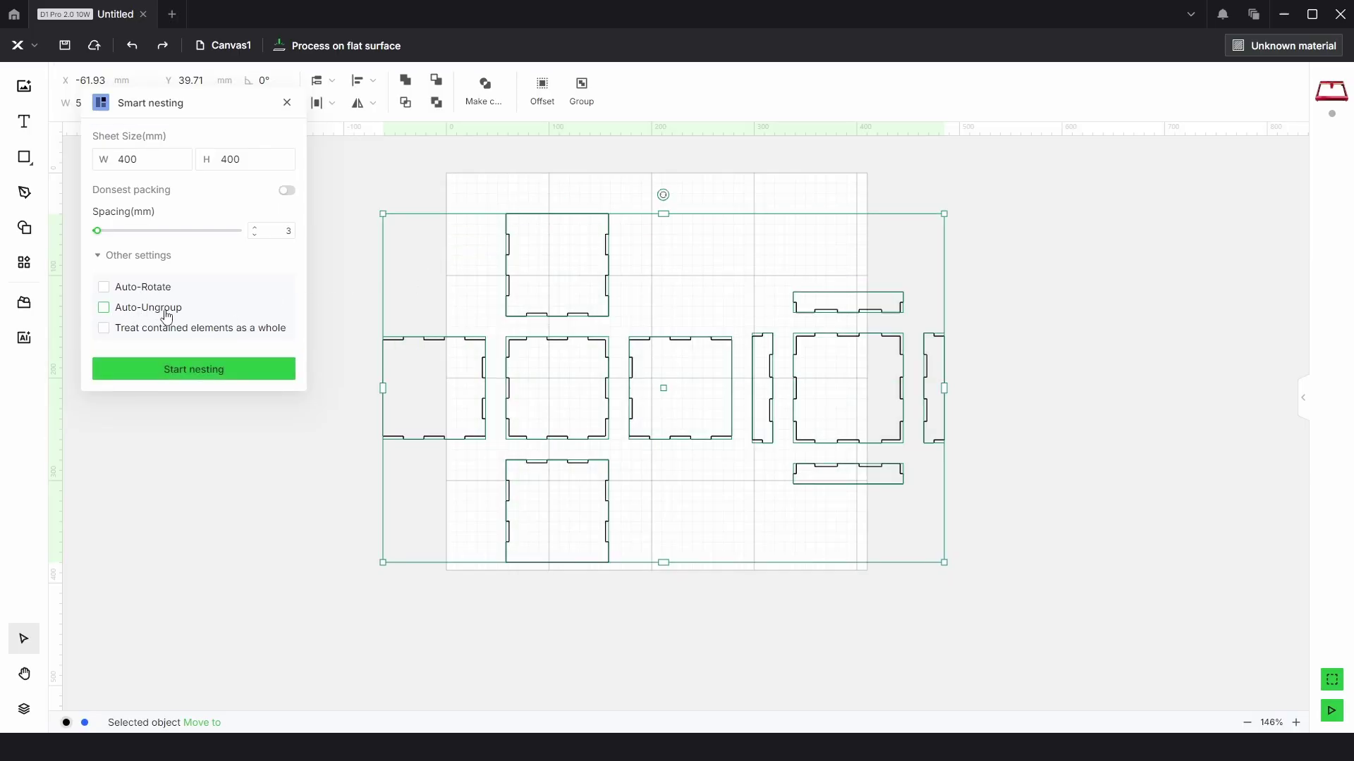
left_click(200, 369)
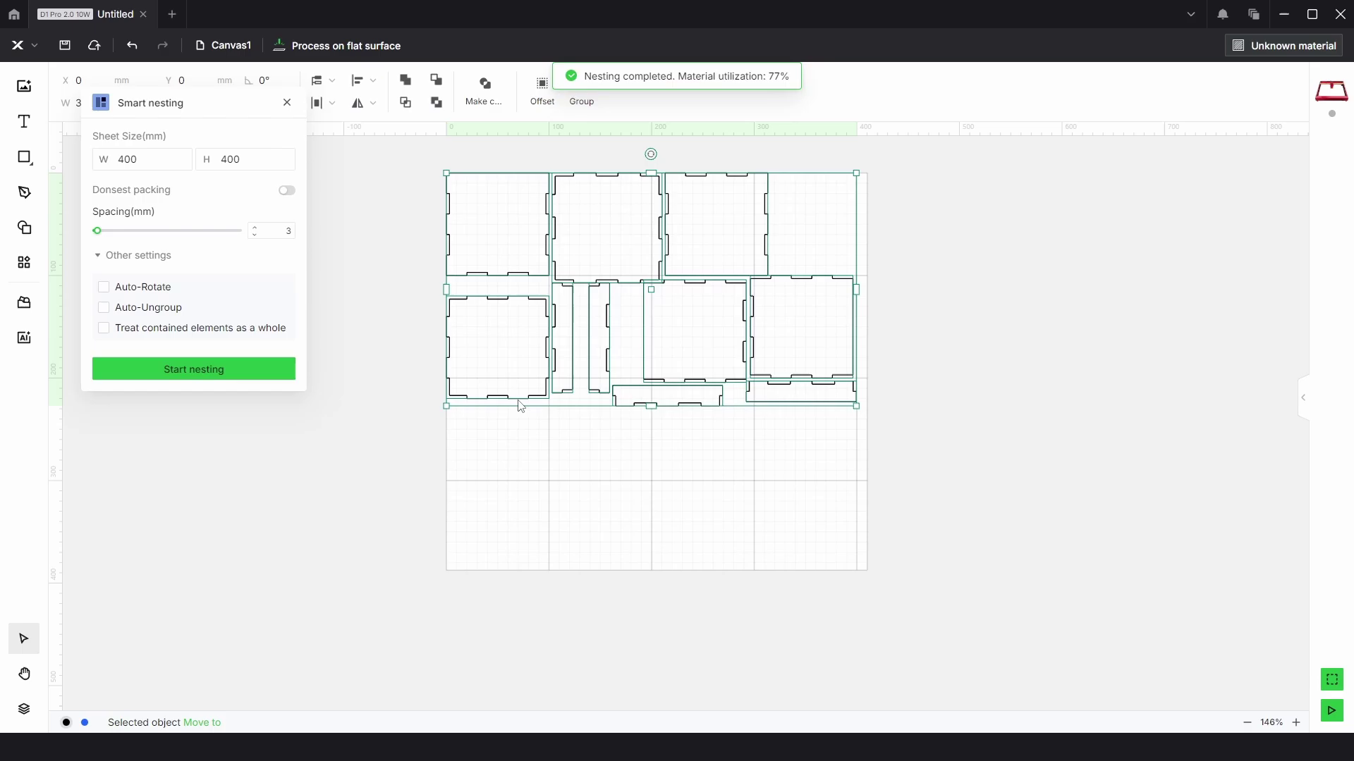
scroll(546, 327, "up", 4)
left_click_drag(518, 289, 470, 296)
key("ctrl+z")
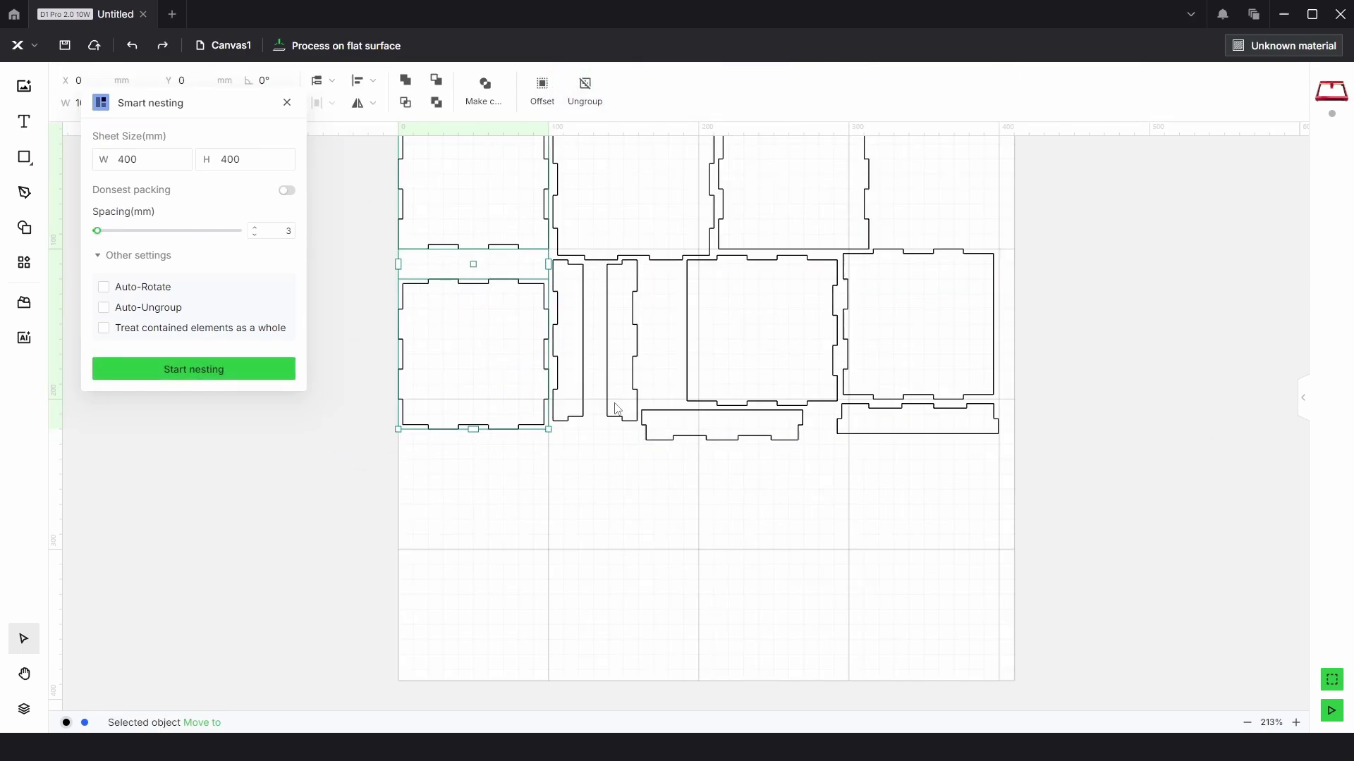
key("ctrl+z")
left_click(1121, 255)
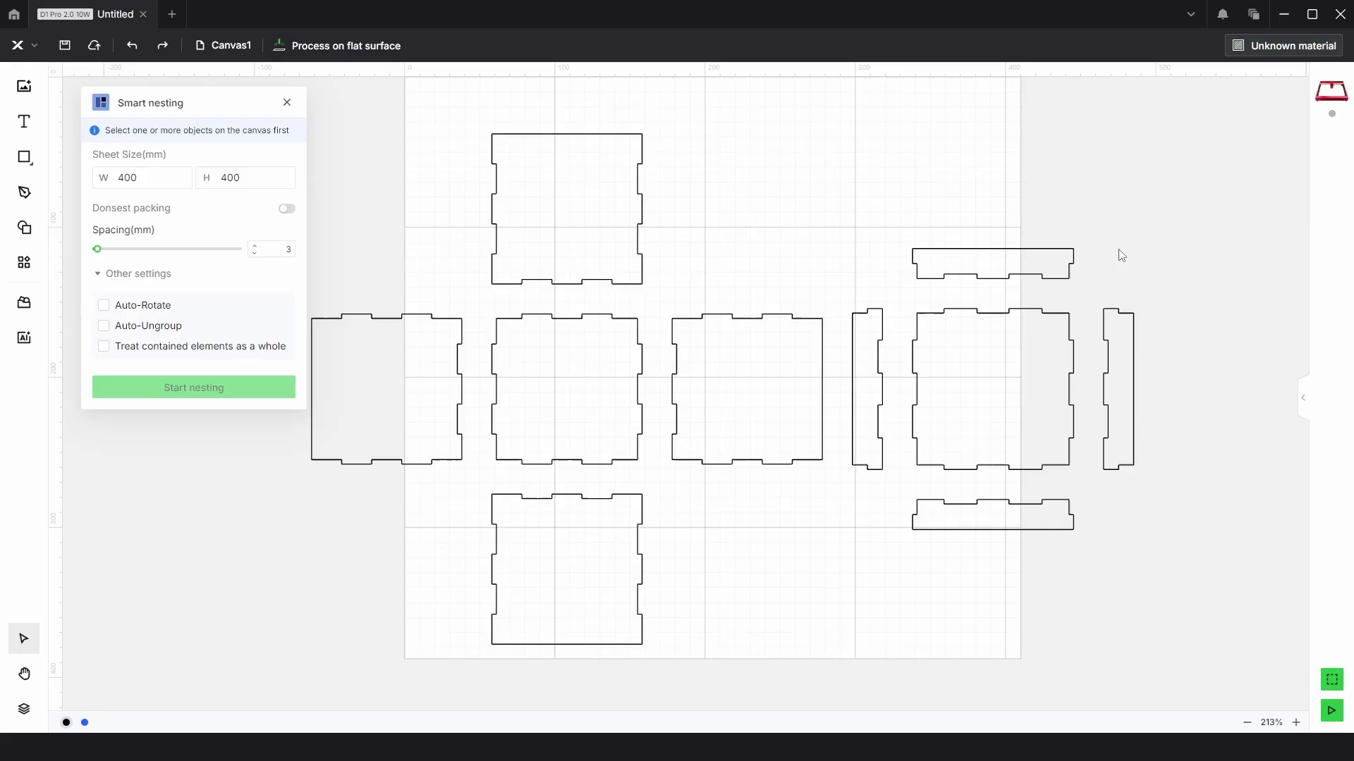
left_click_drag(1173, 646, 396, 202)
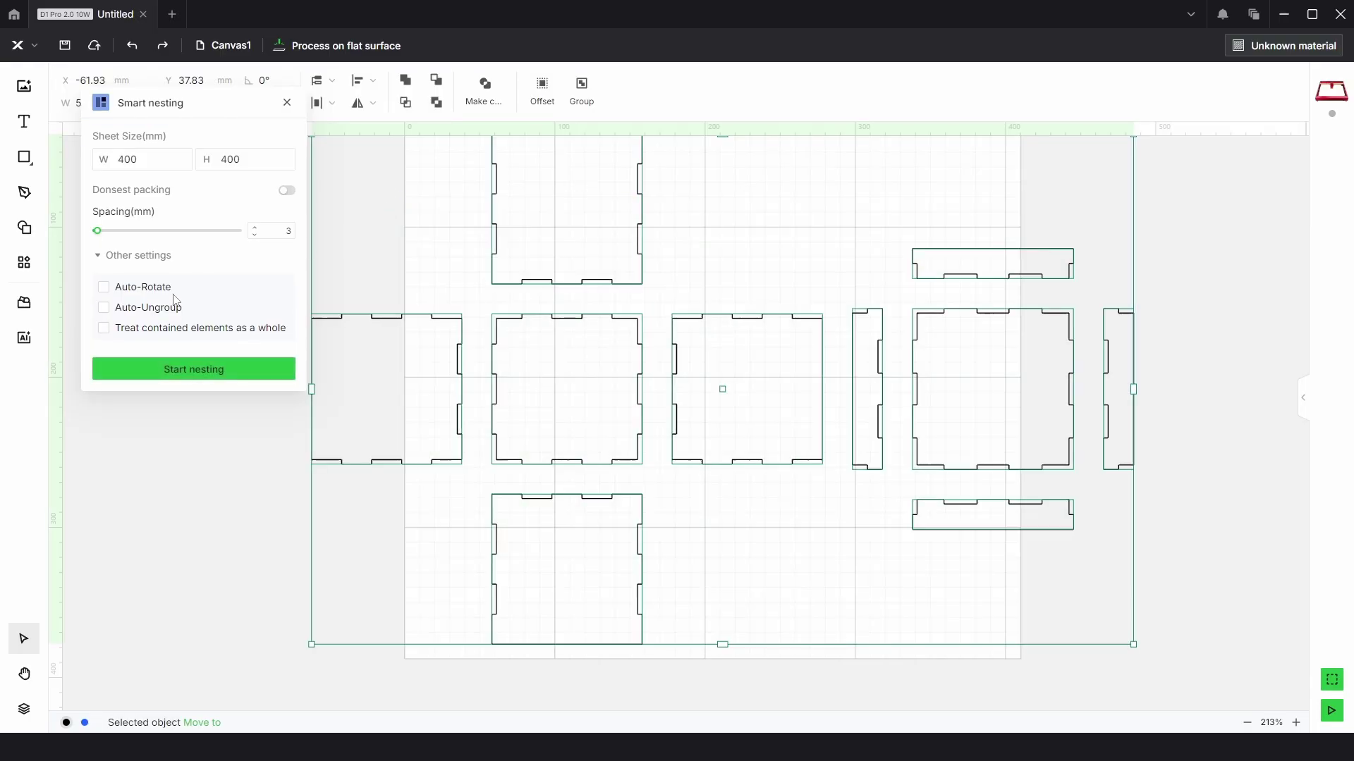
left_click(127, 310)
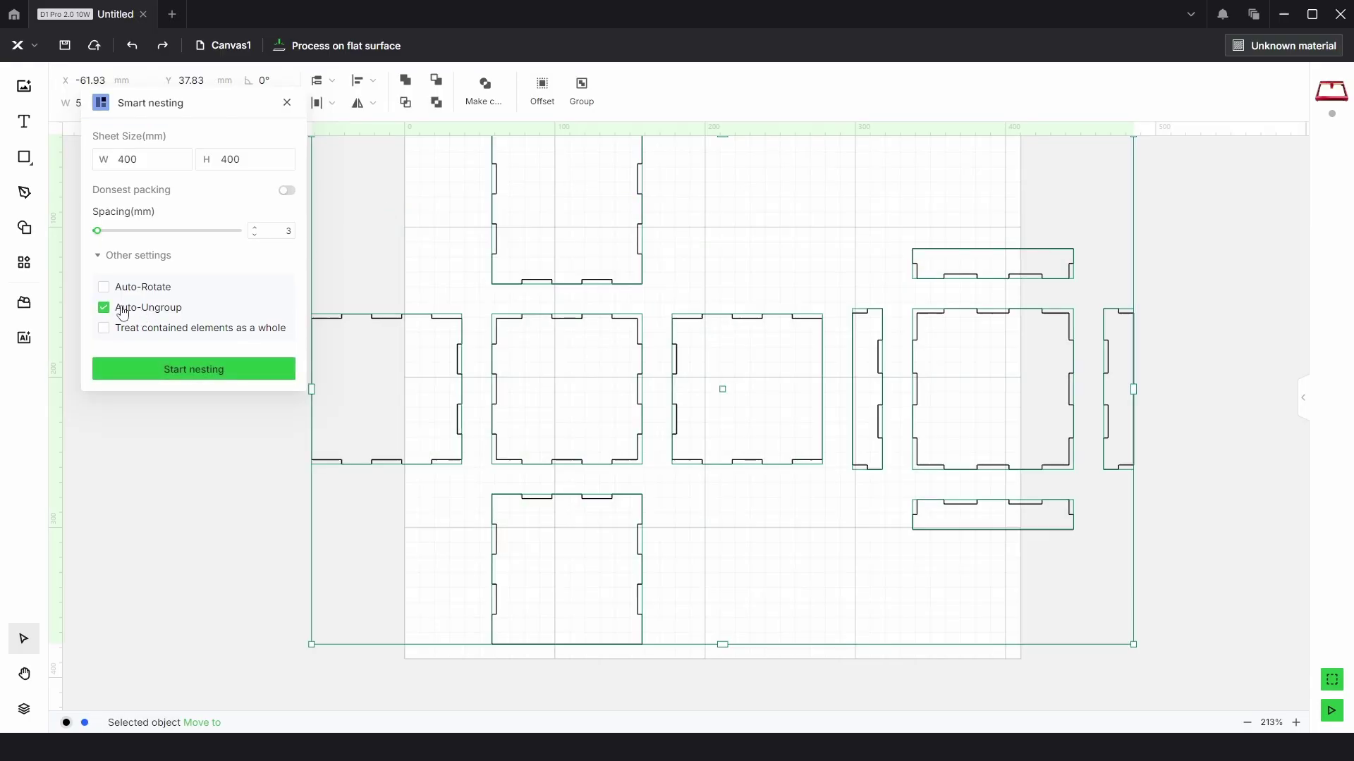
left_click(197, 381)
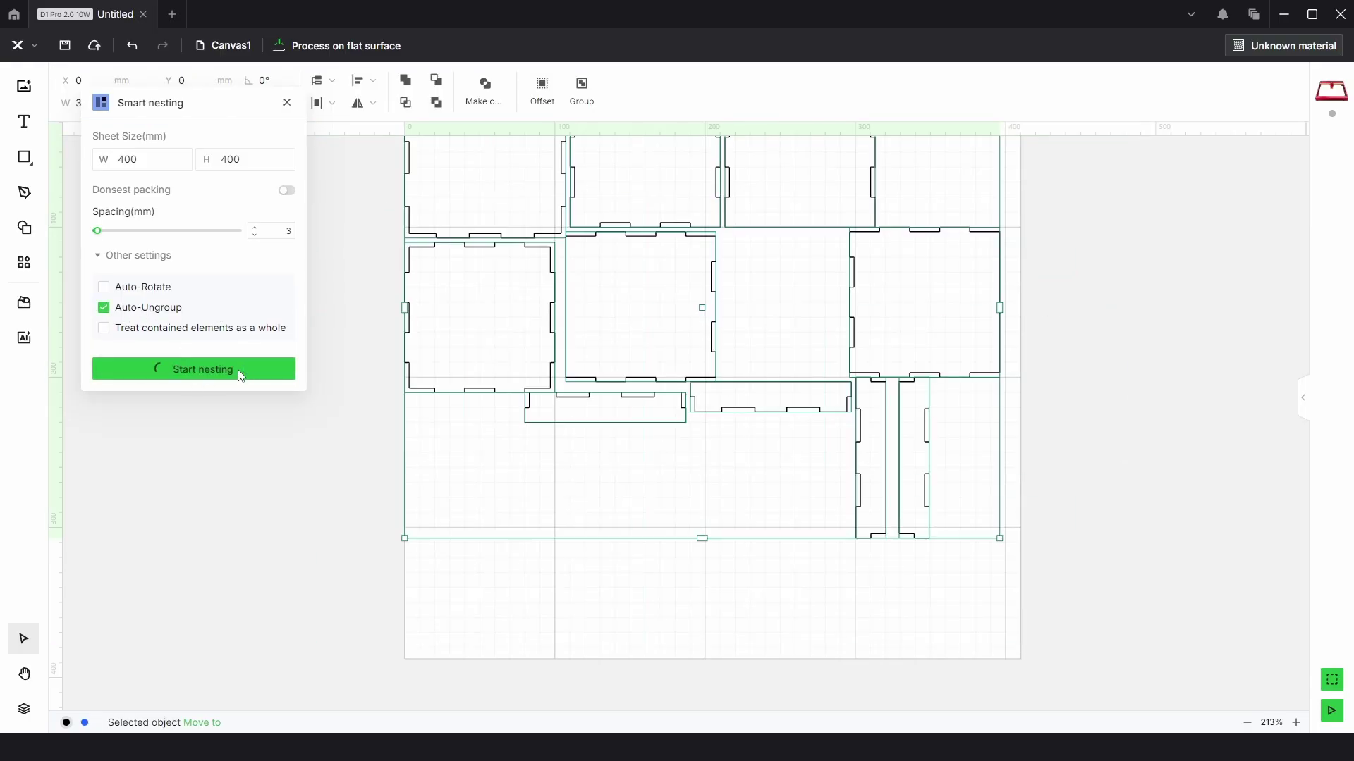
left_click(317, 363)
left_click_drag(416, 364, 324, 443)
left_click(421, 322)
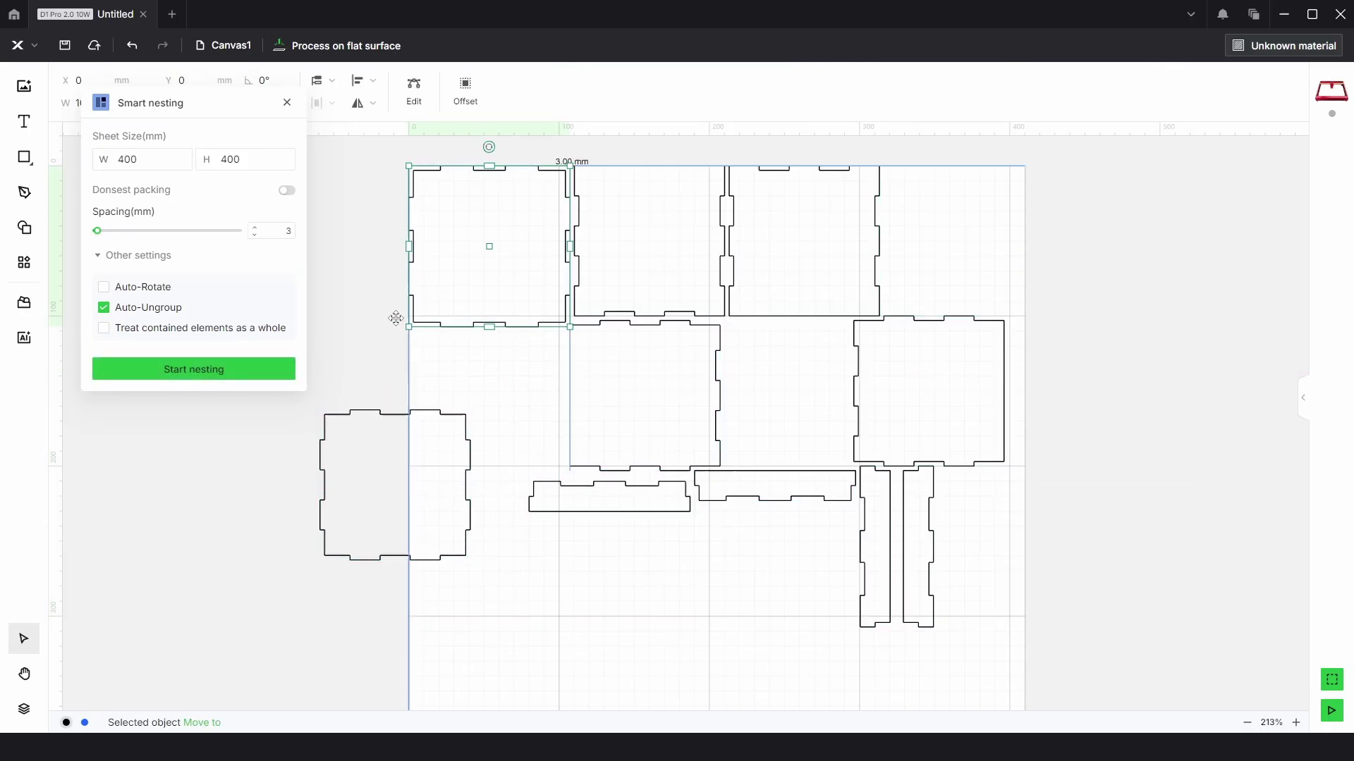
left_click_drag(421, 323, 321, 318)
left_click_drag(585, 291, 504, 235)
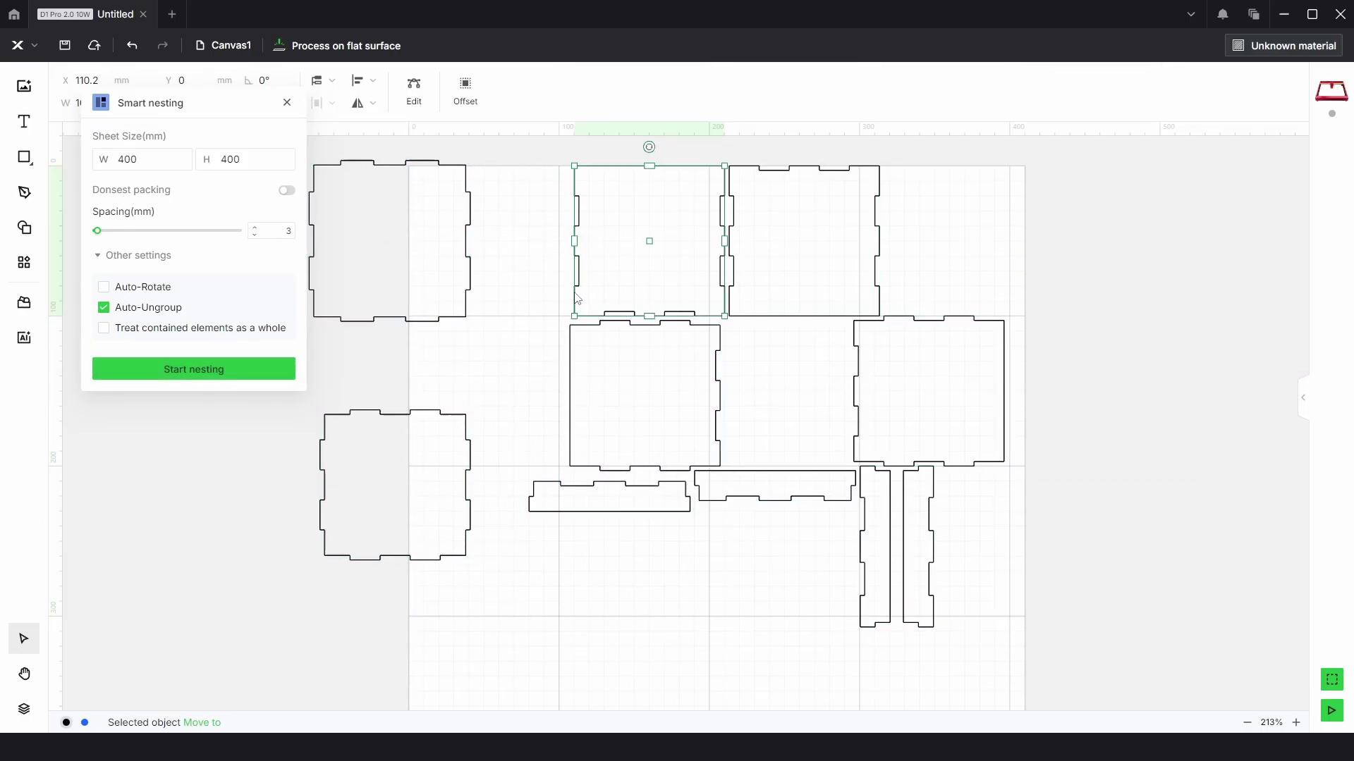
left_click_drag(656, 303, 601, 278)
key("ctrl+z")
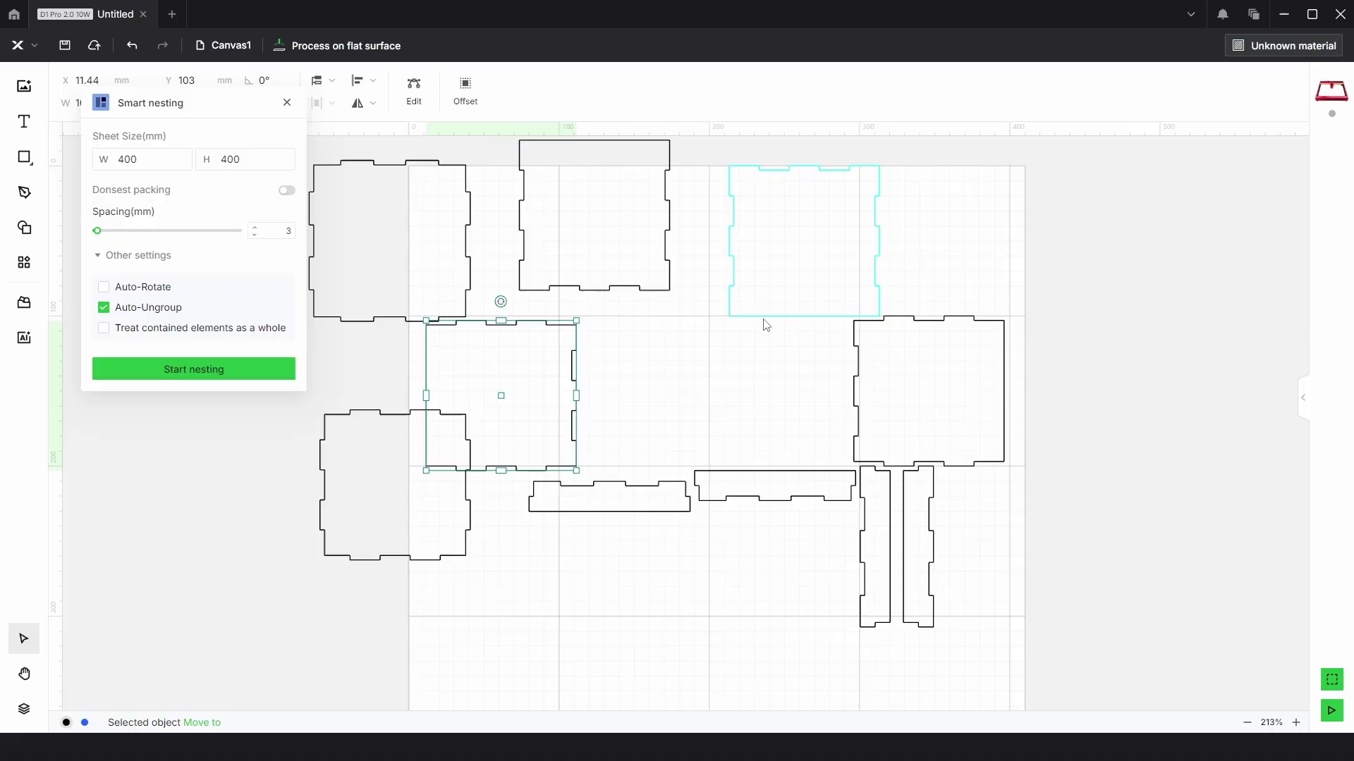
left_click_drag(761, 317, 761, 299)
key("ctrl+z")
key("ctrl+z")
key("ctrl+z")
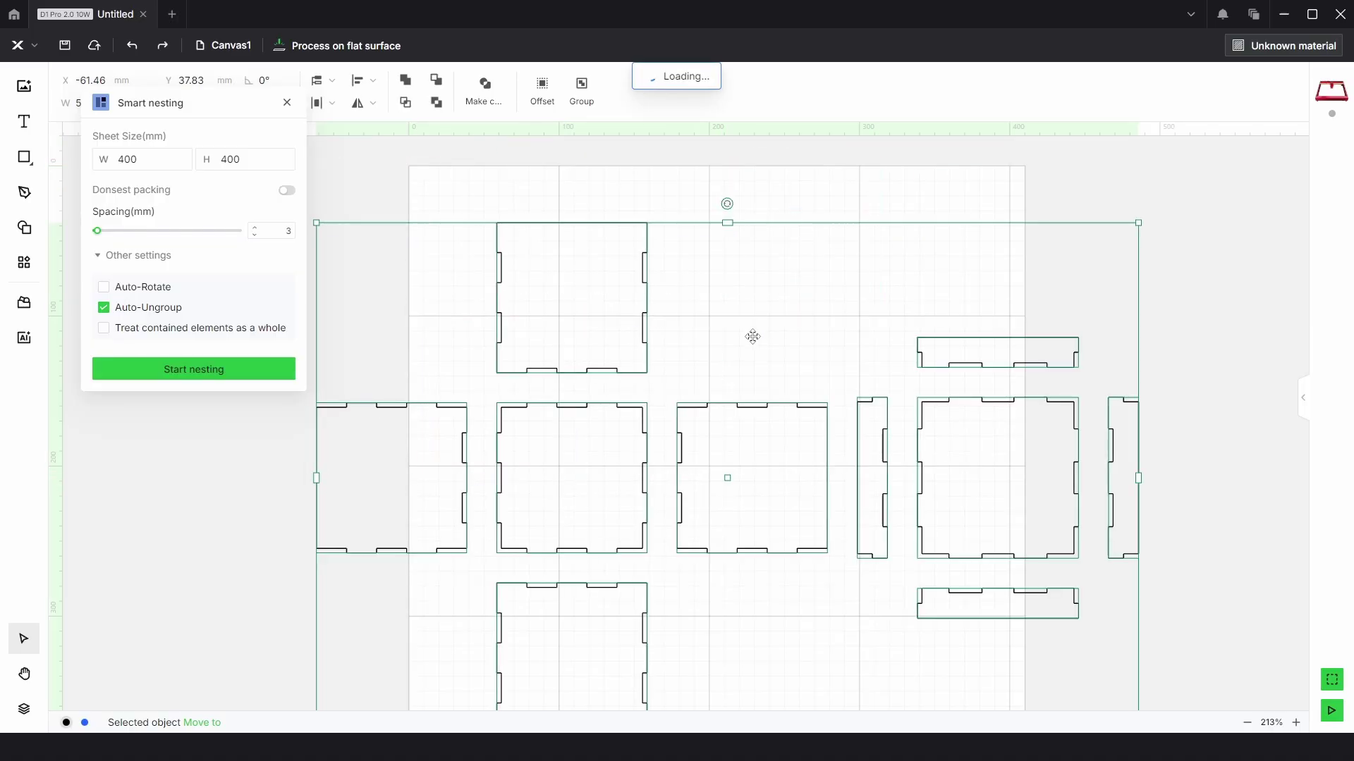
scroll(611, 318, "down", 2)
left_click(374, 332)
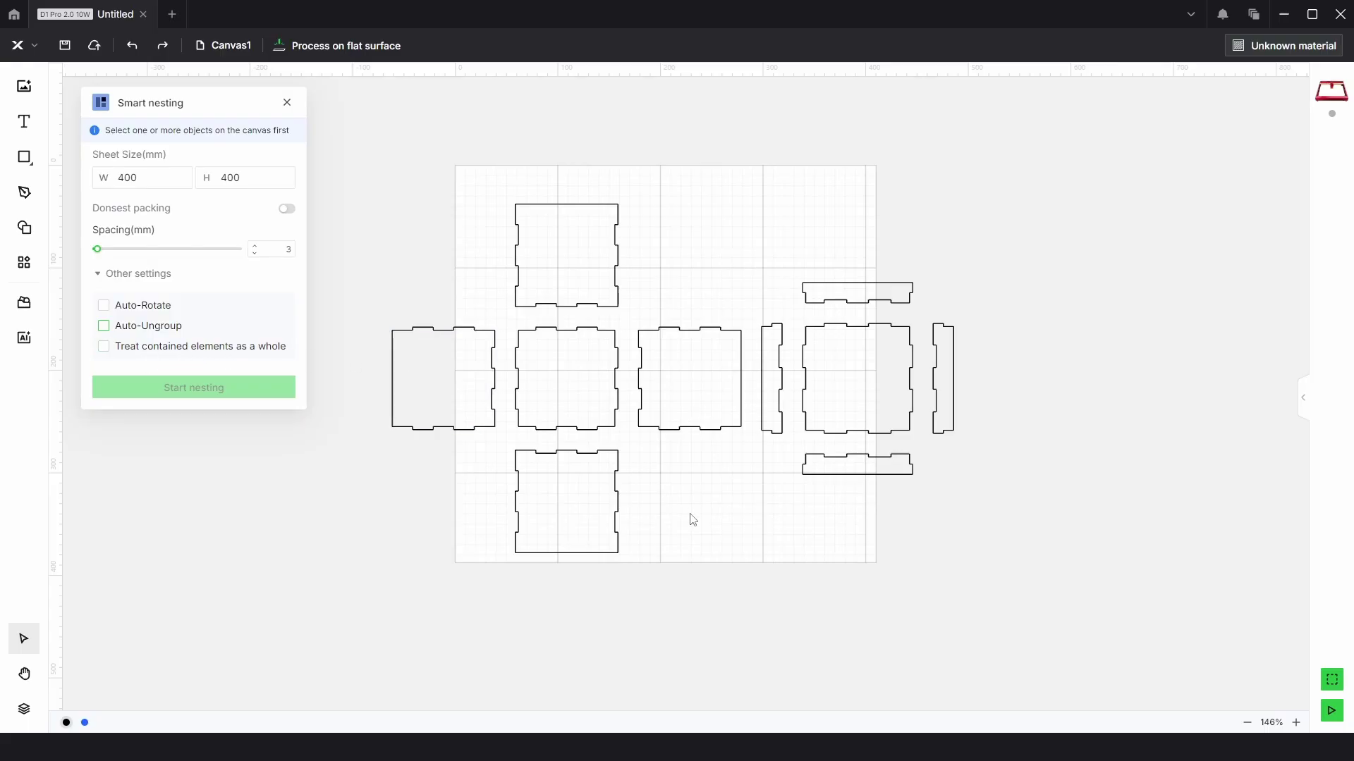
- Move the large circle onto the sheet so the small circle sits inside the ring
scroll(691, 507, "down", 2)
scroll(740, 486, "right", 3)
left_click(1013, 308)
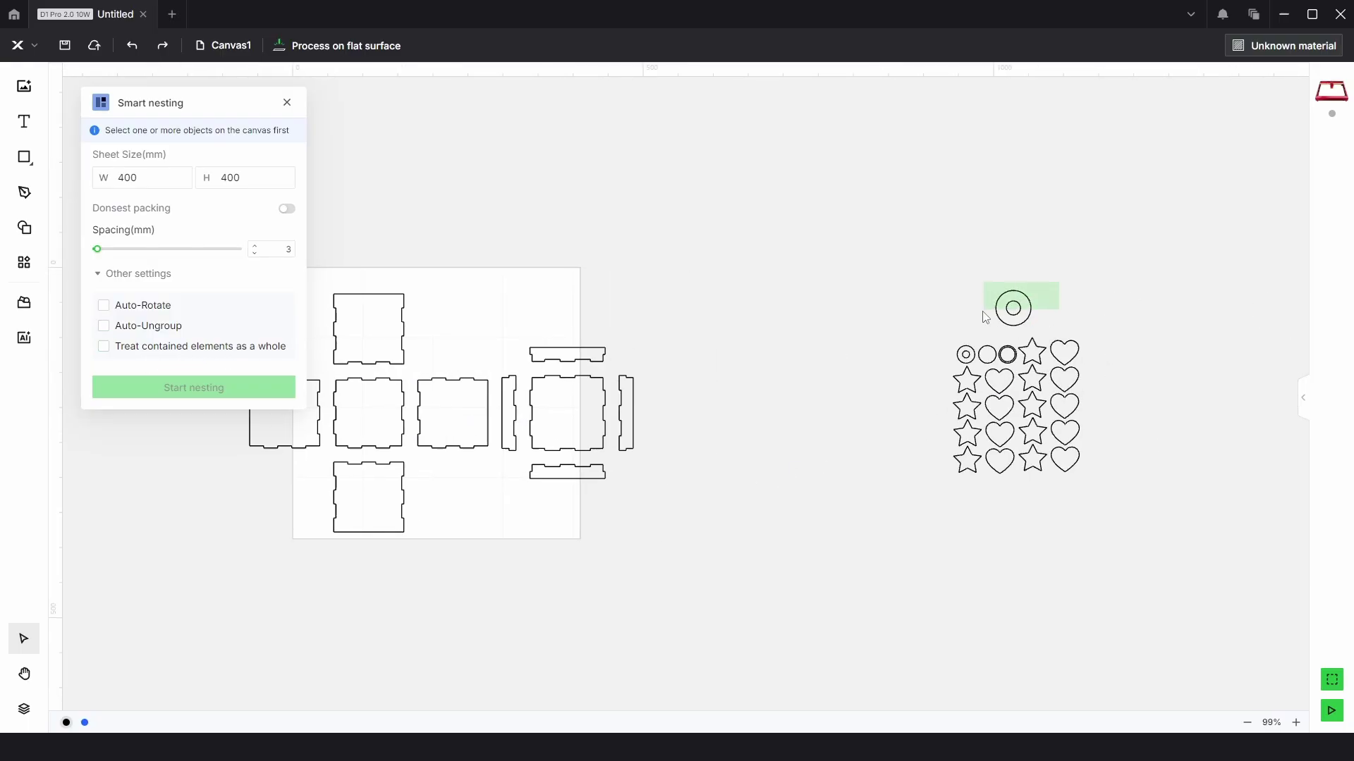
left_click_drag(1013, 308, 518, 311)
scroll(453, 359, "up", 5)
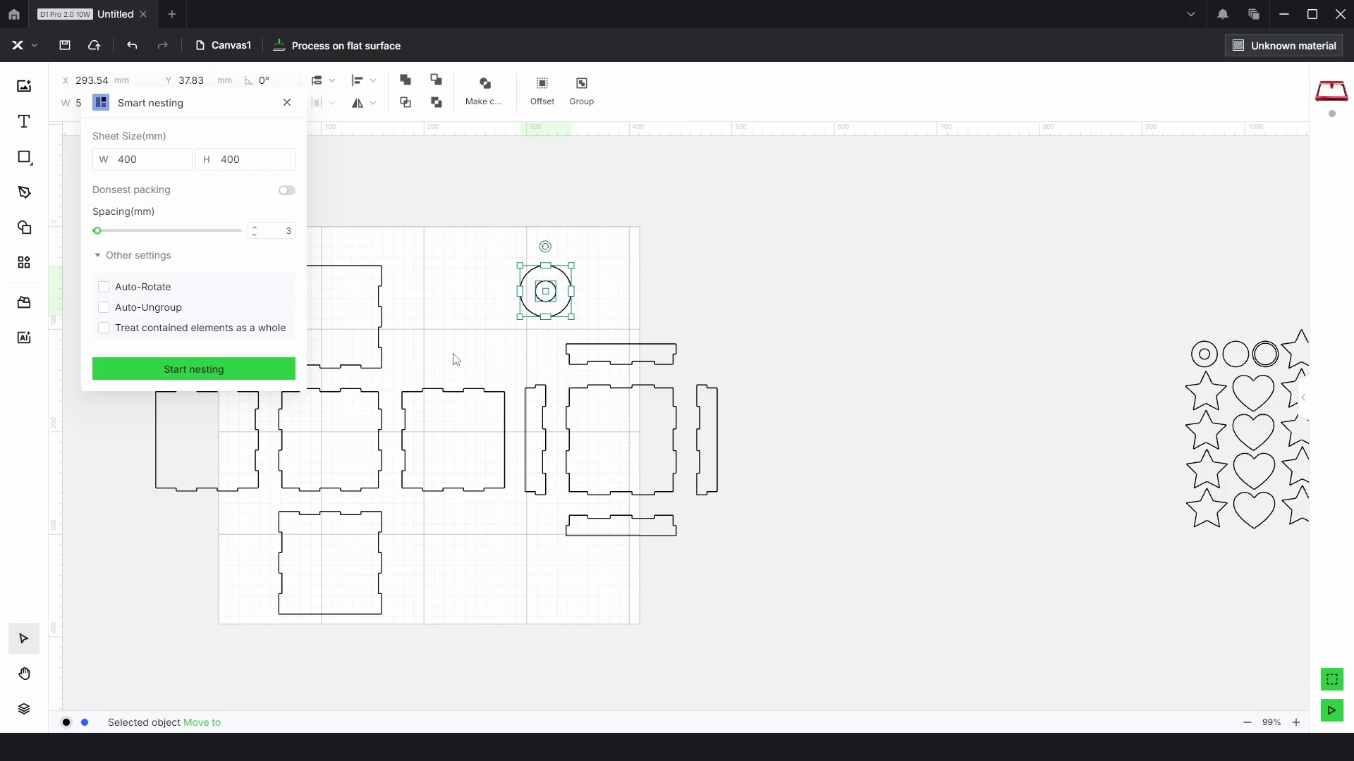
left_click_drag(664, 302, 692, 293)
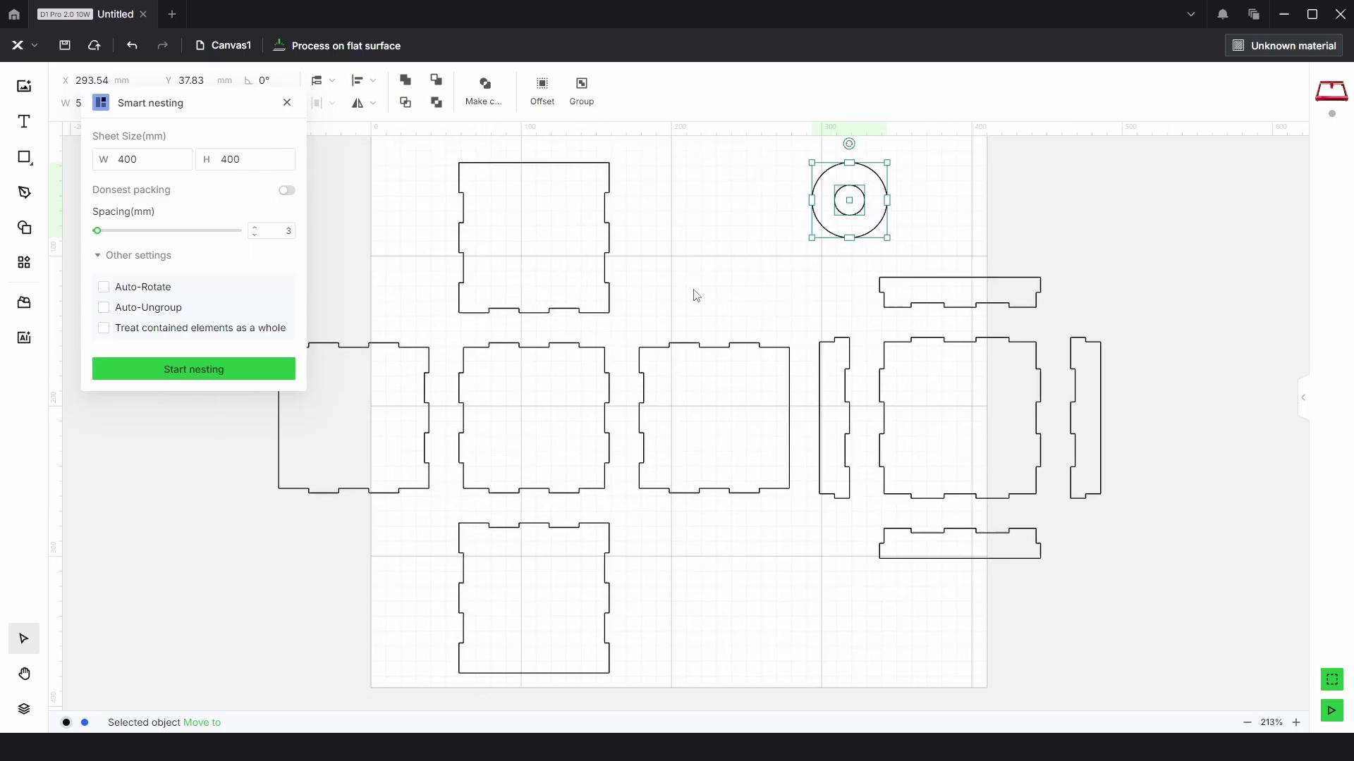
left_click(714, 300)
left_click_drag(886, 227, 986, 209)
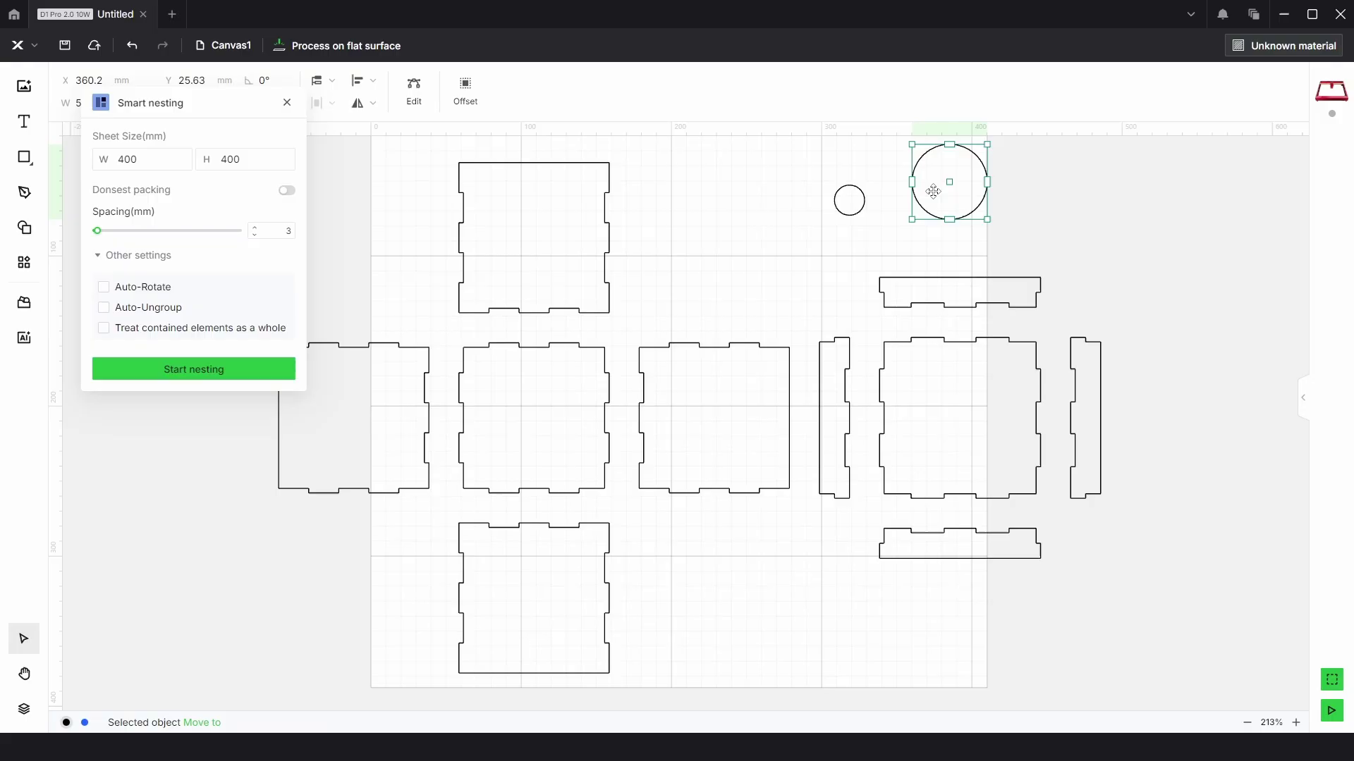
key("ctrl+z")
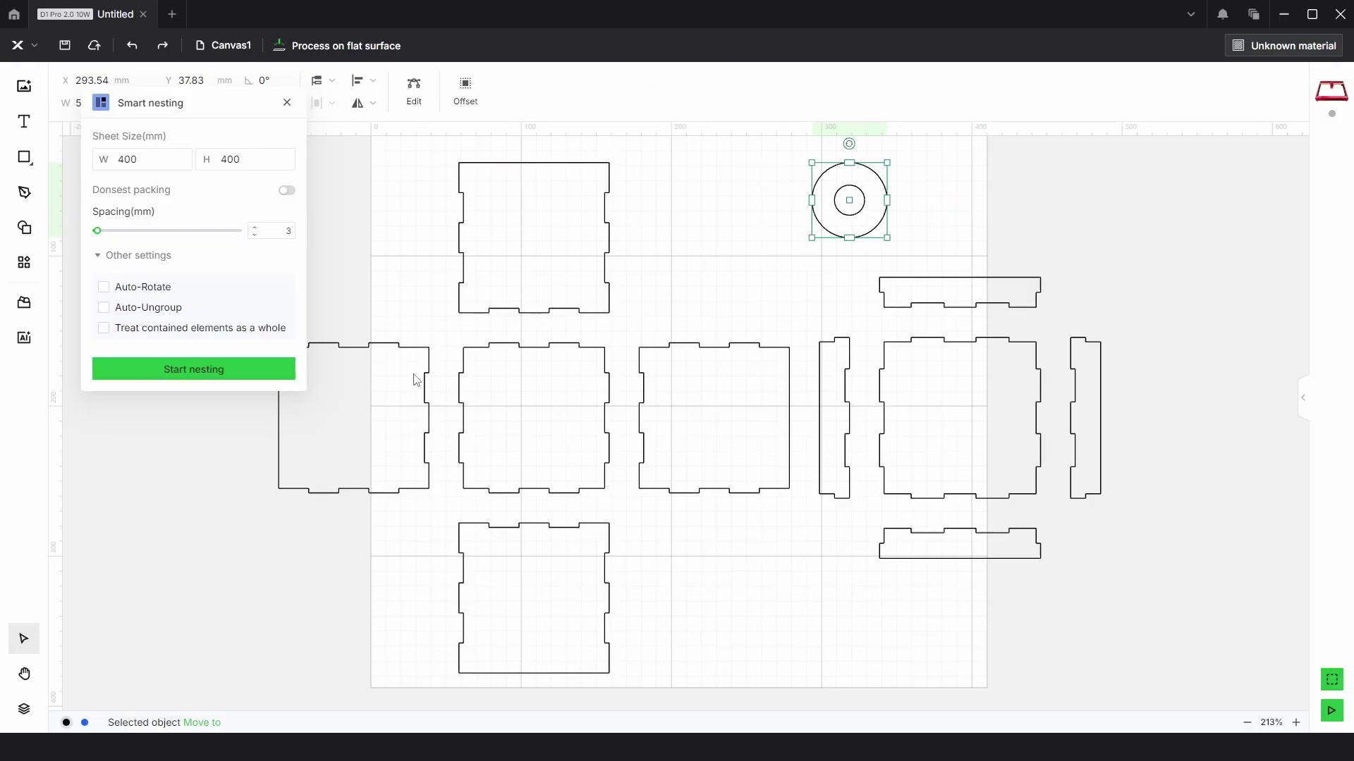
- Enable 'Treat contained elements as a whole' and nest all shapes at 79% utilization
left_click(148, 330)
left_click_drag(1146, 654, 384, 162)
left_click(189, 371)
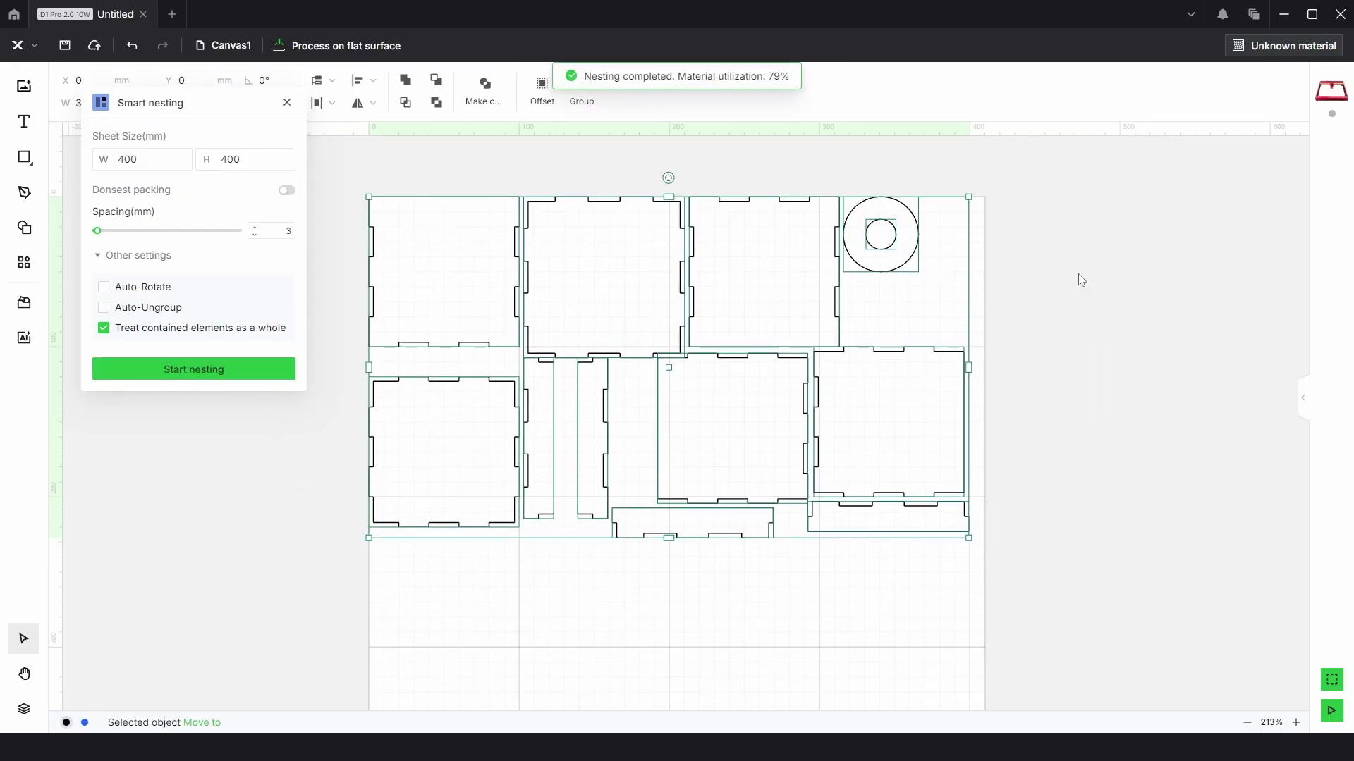
left_click(1082, 280)
left_click_drag(920, 268, 1029, 271)
key("ctrl+z")
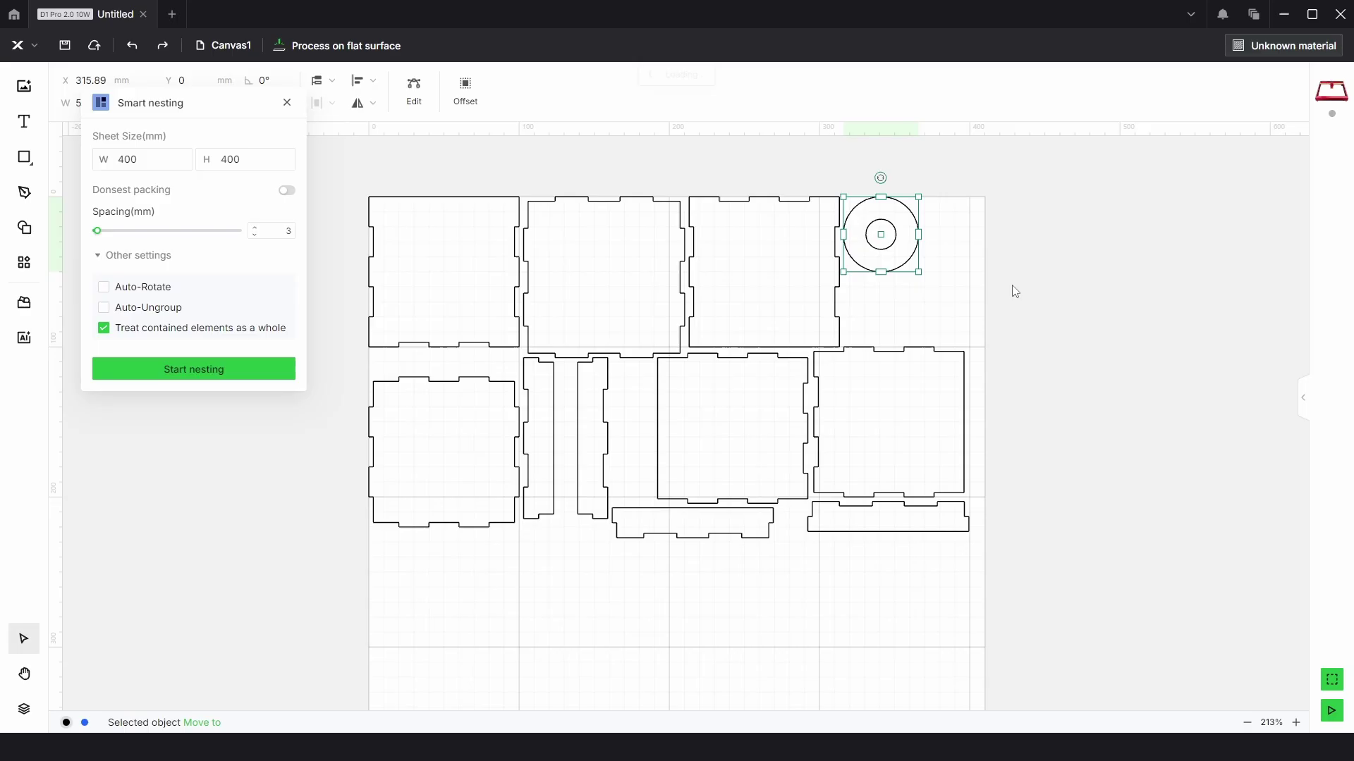
- Nest all parts with contained shapes handled separately
left_click_drag(1051, 620, 420, 203)
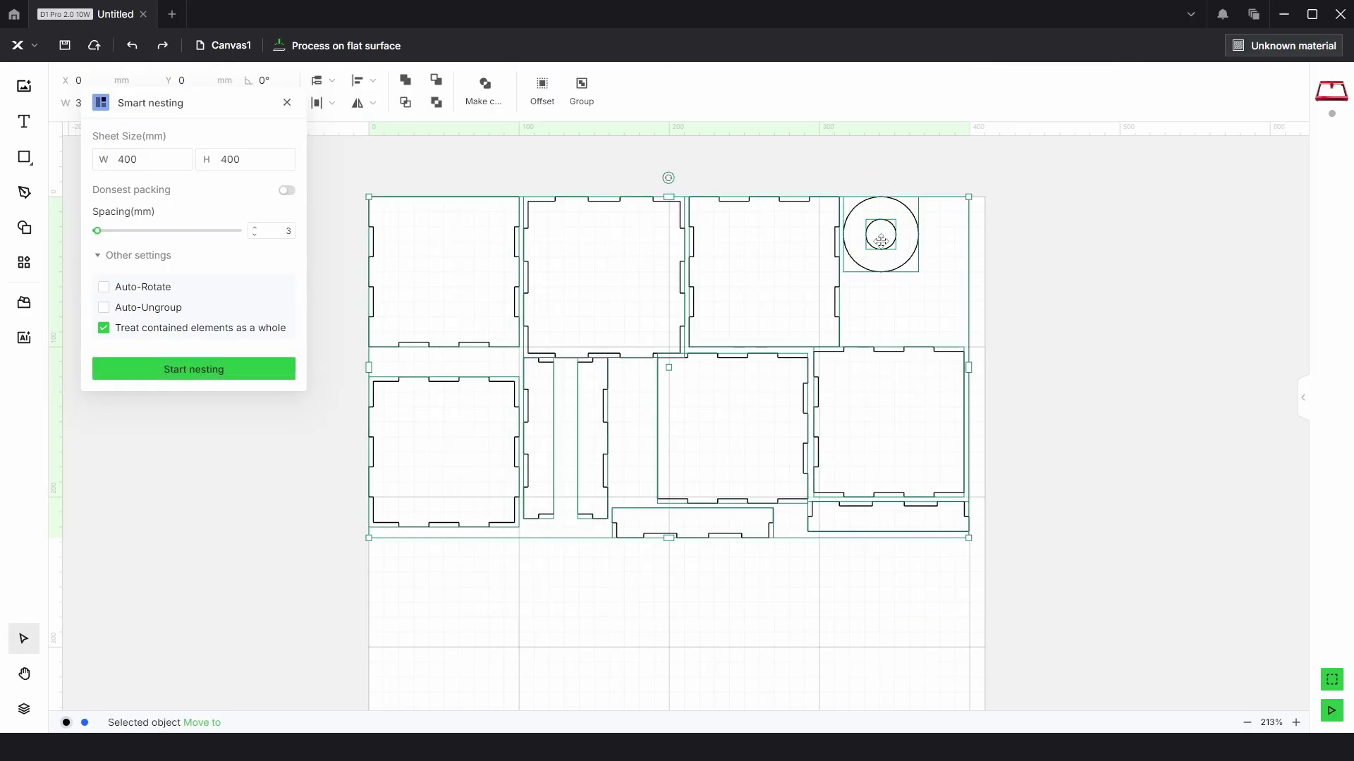
left_click(144, 331)
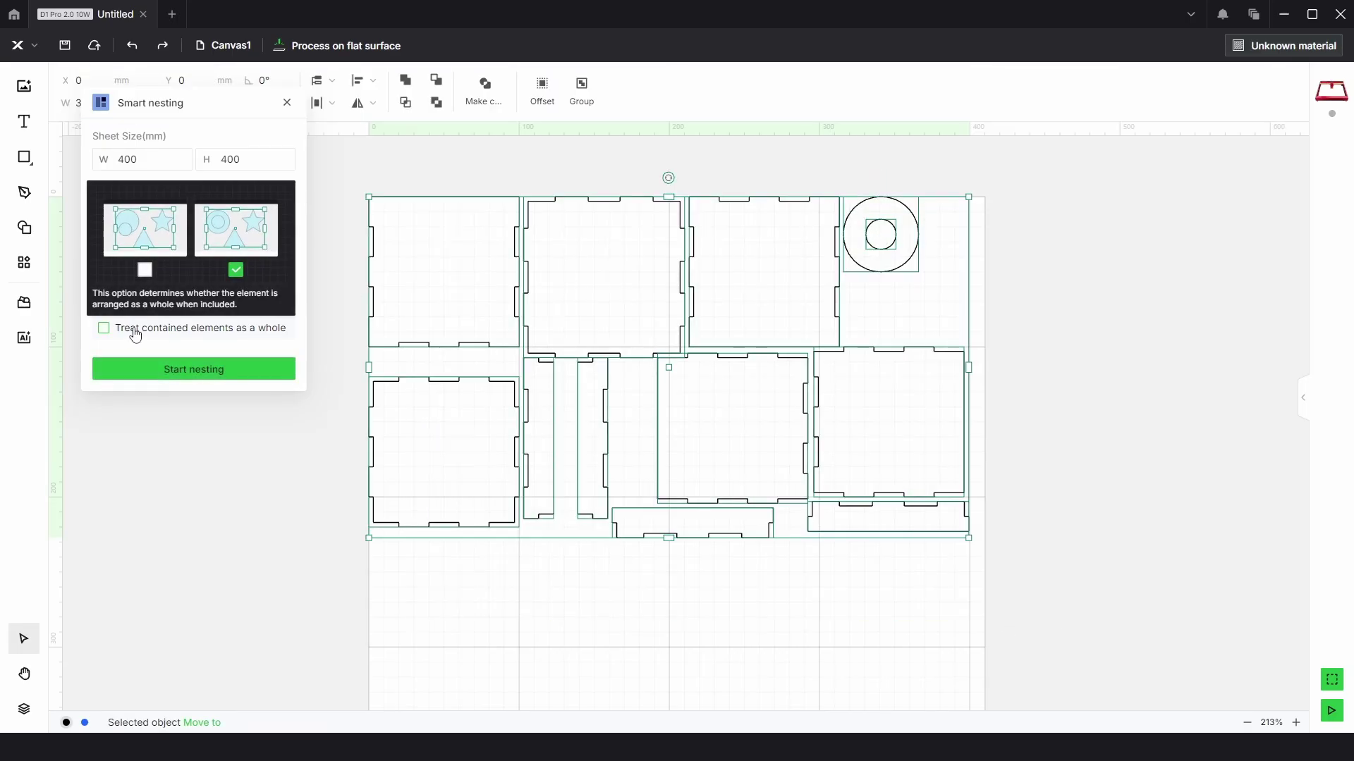
left_click(192, 374)
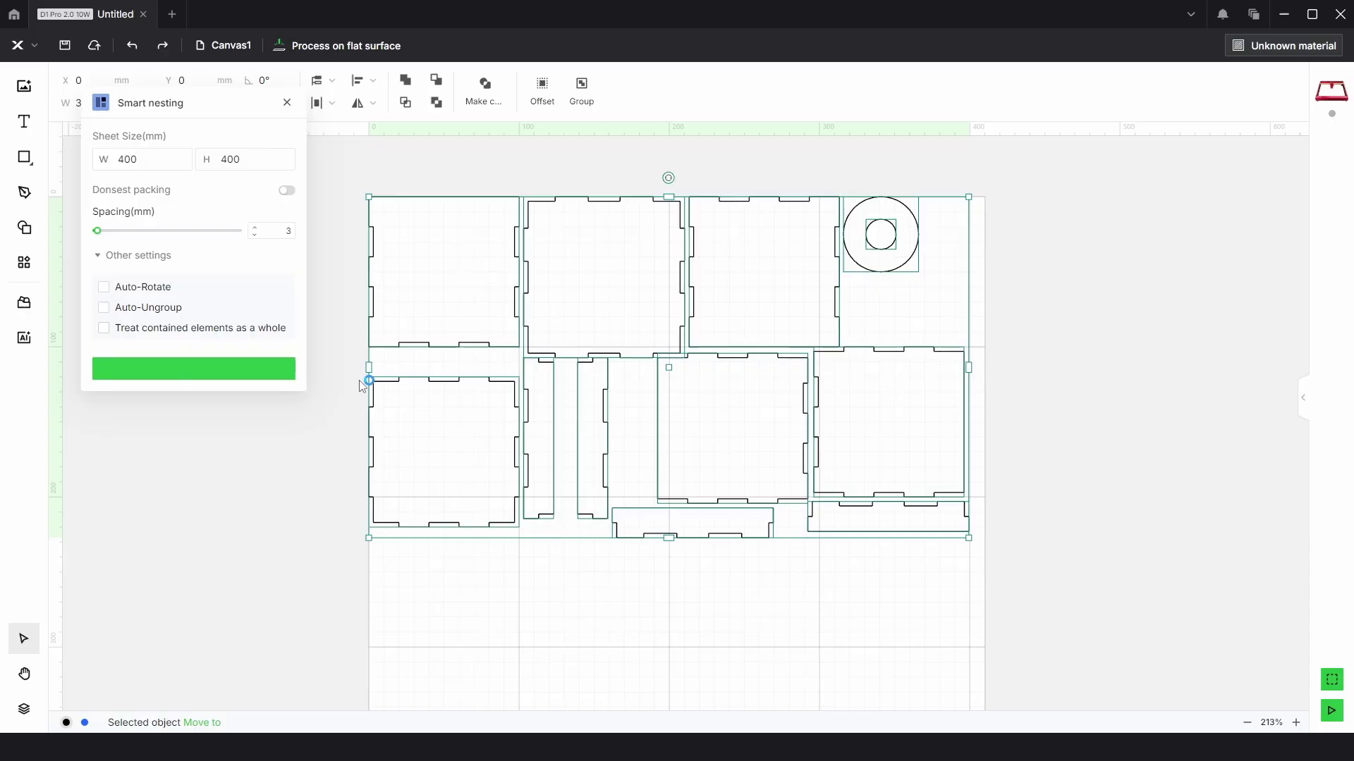
left_click(1060, 296)
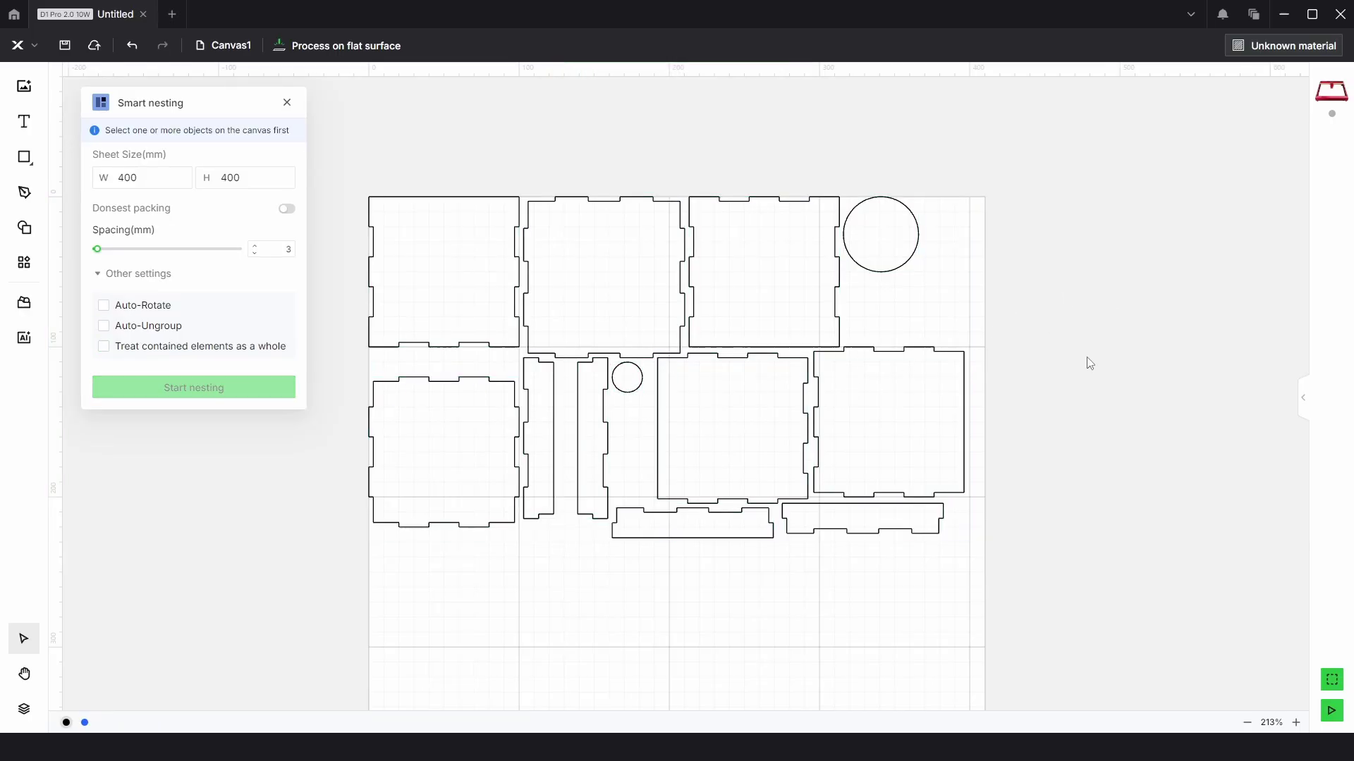
- Undo the nest back to the spread-out layout and select the top box panel
key("ctrl+z")
key("ctrl+z")
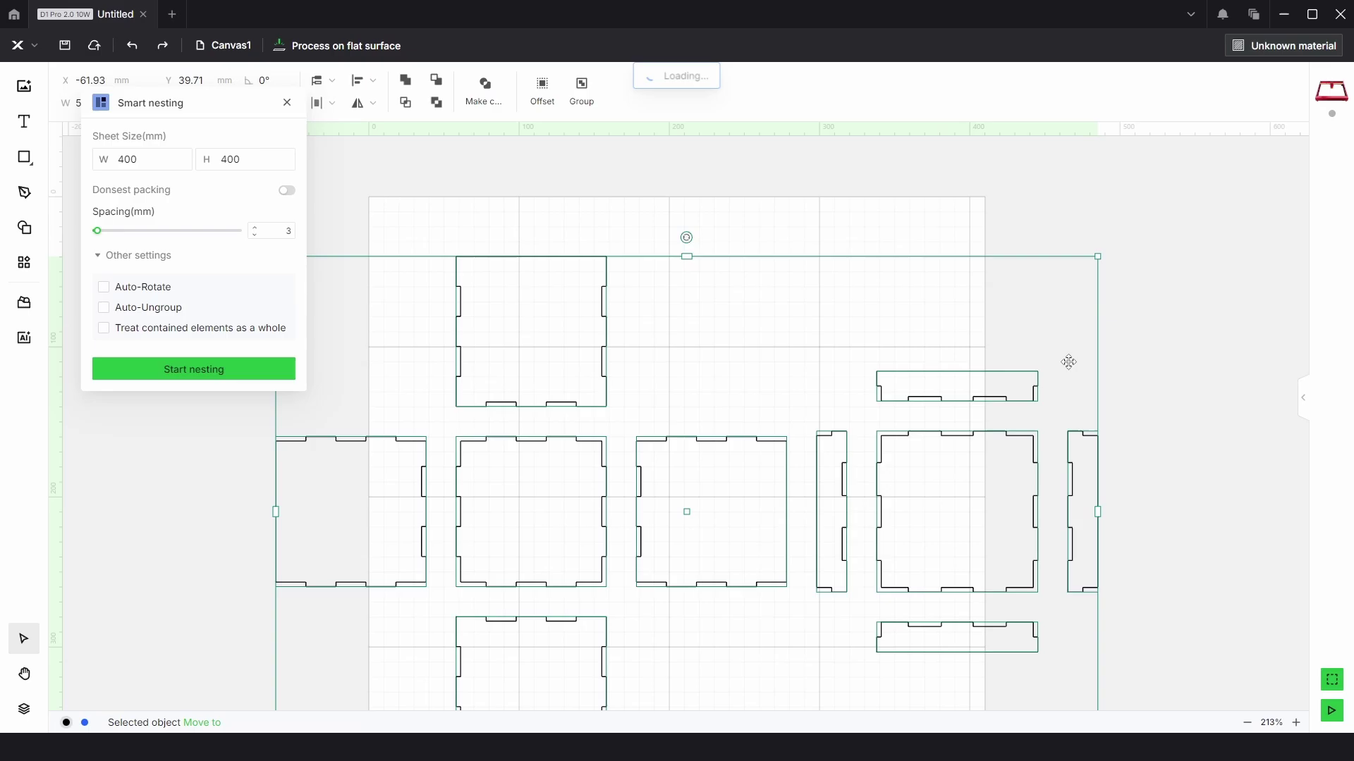
left_click(798, 245)
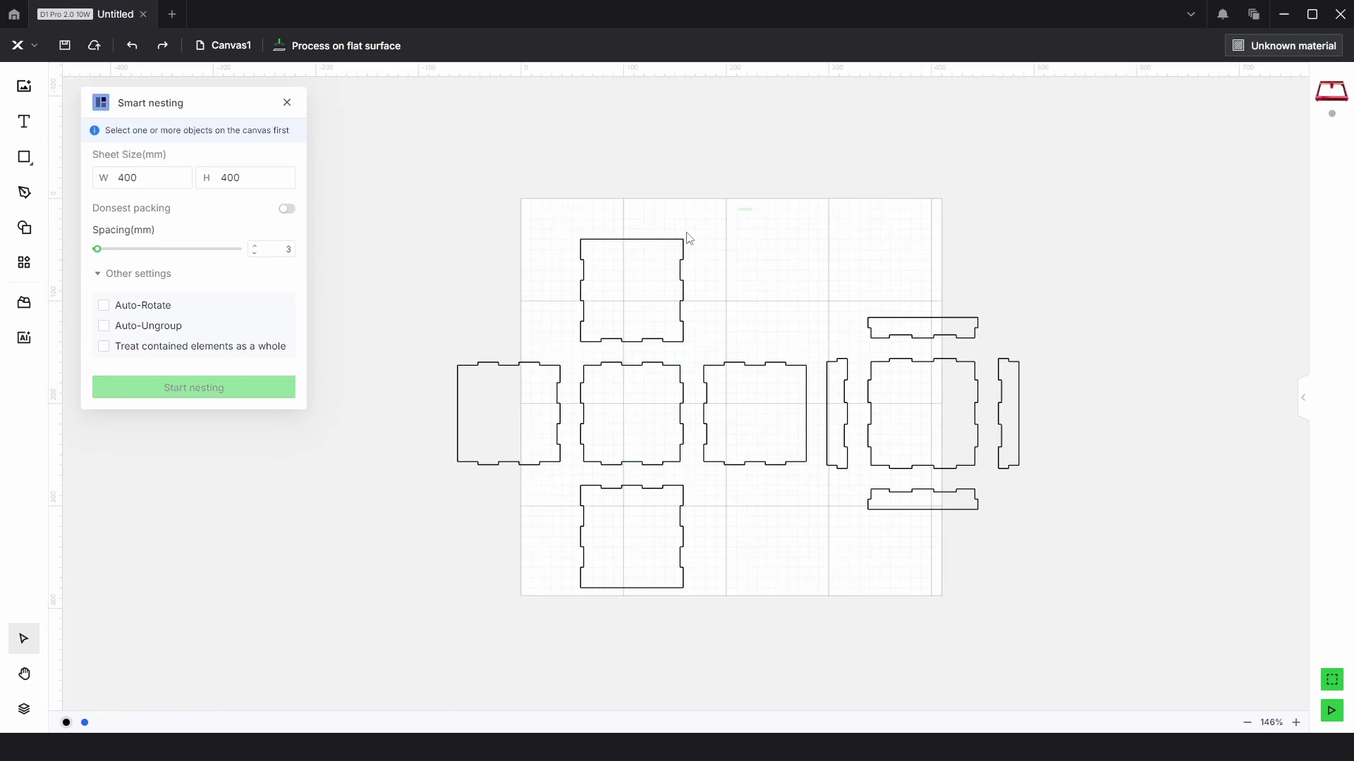
left_click(645, 260)
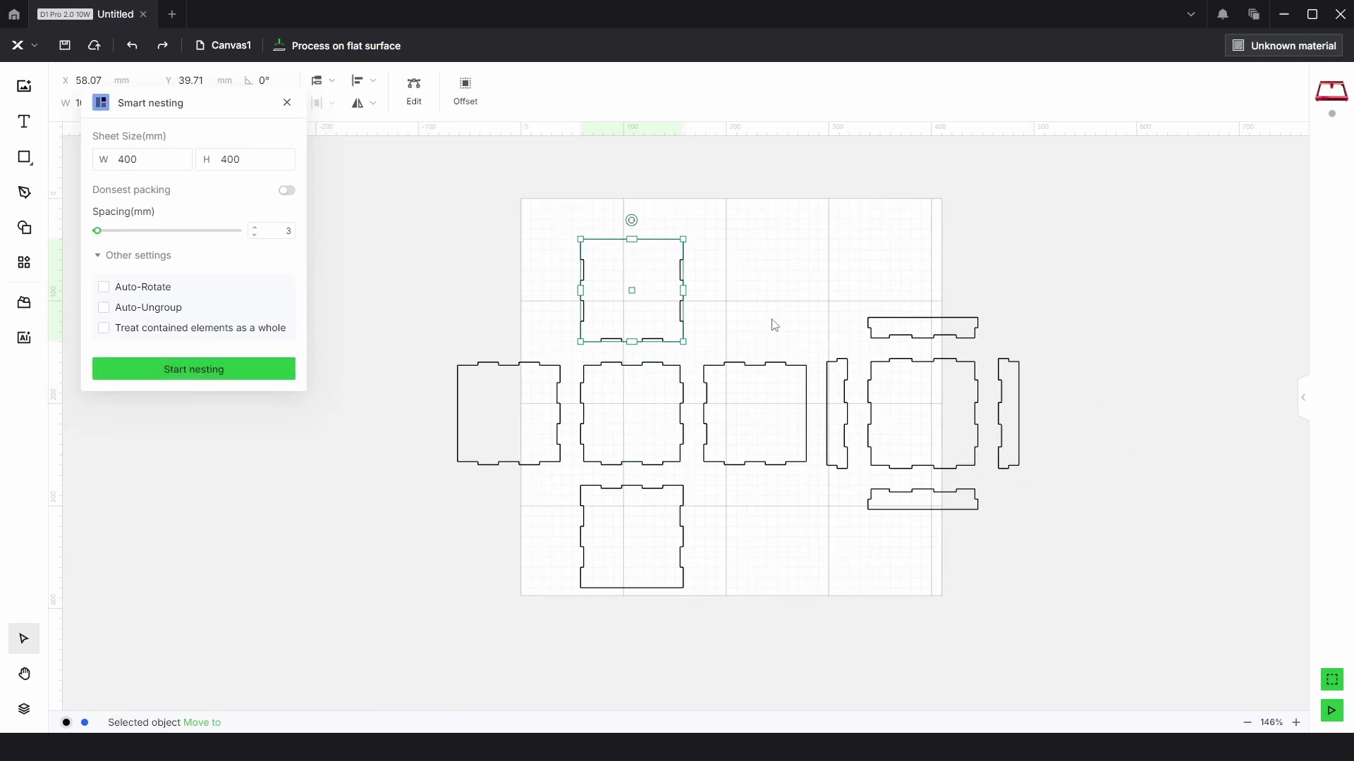
- Move the star and heart cluster beside the sheet and reposition two box pieces and a small circle
scroll(775, 325, "down", 5)
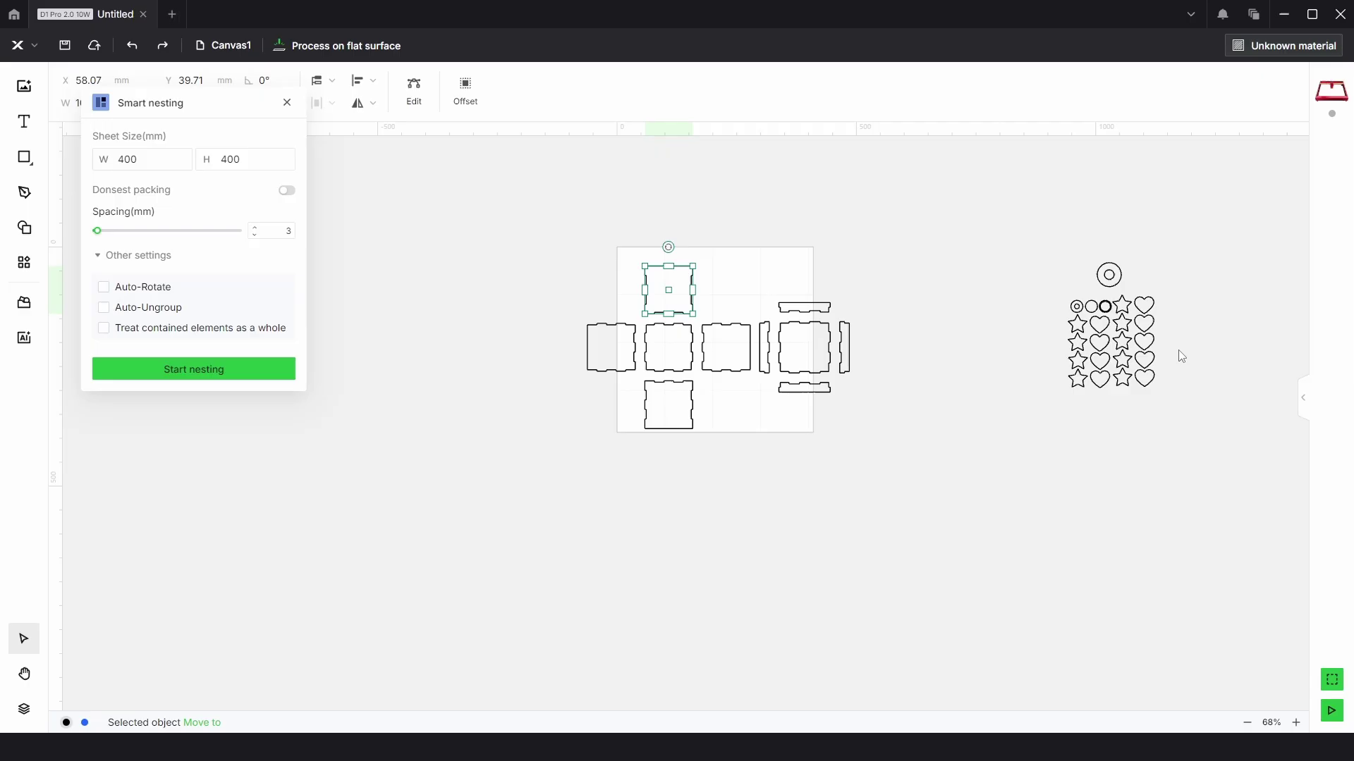
left_click(1143, 328)
left_click_drag(1142, 327, 939, 330)
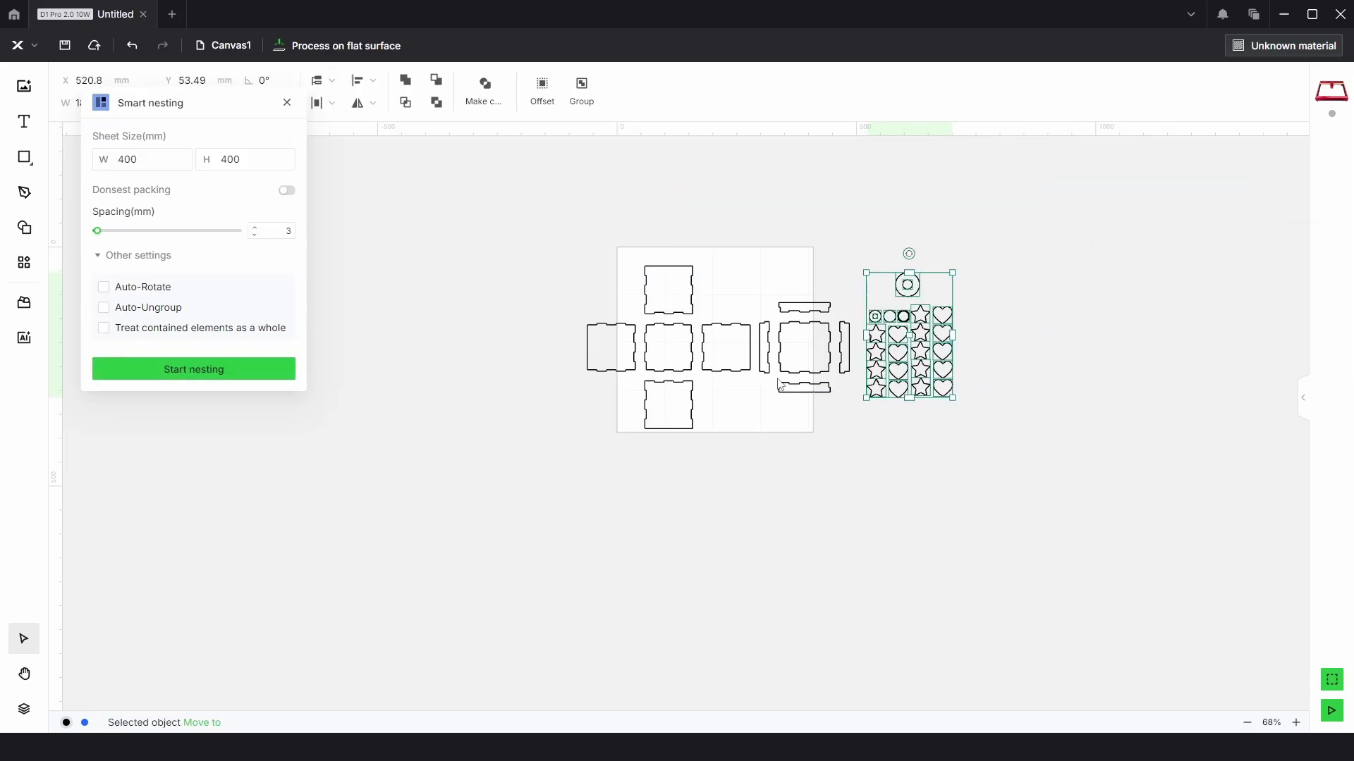
scroll(780, 384, "up", 5)
left_click(1020, 476)
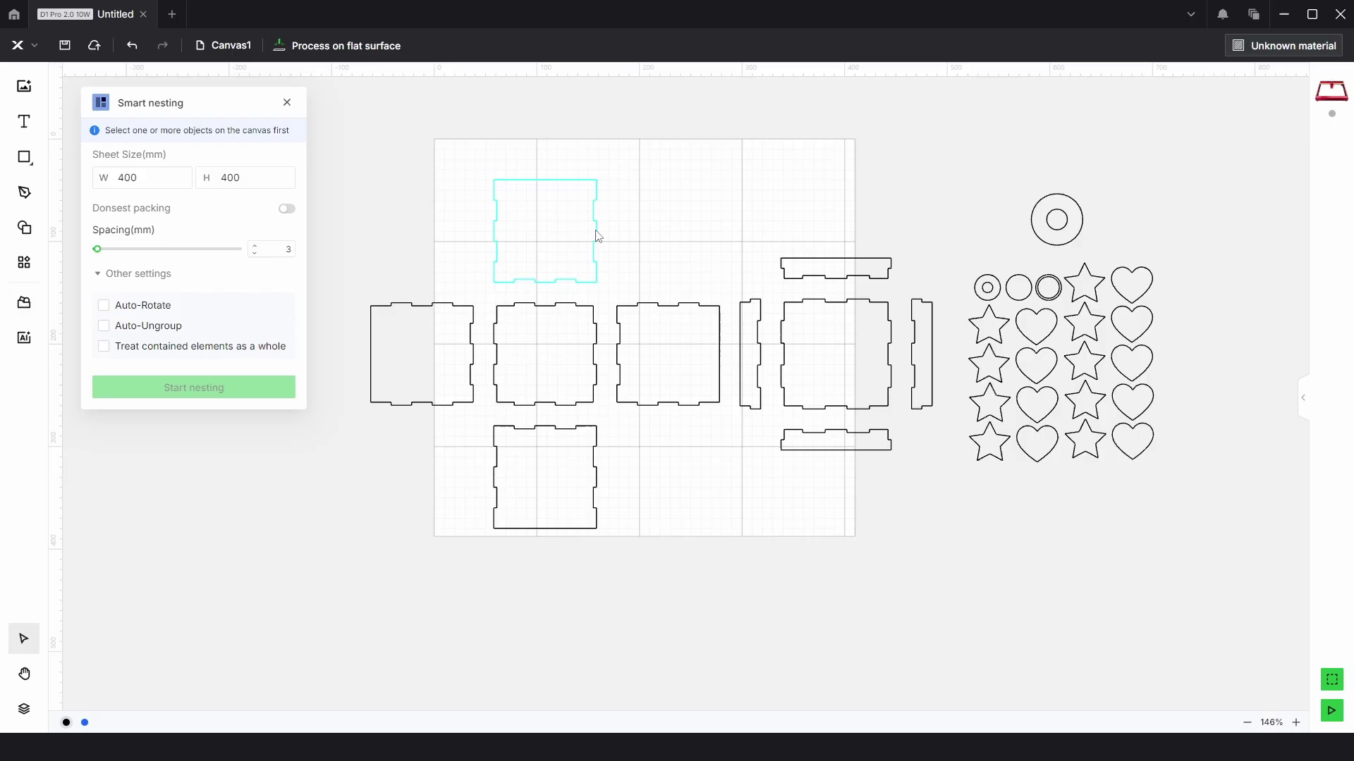
left_click_drag(594, 254, 542, 222)
left_click(465, 292)
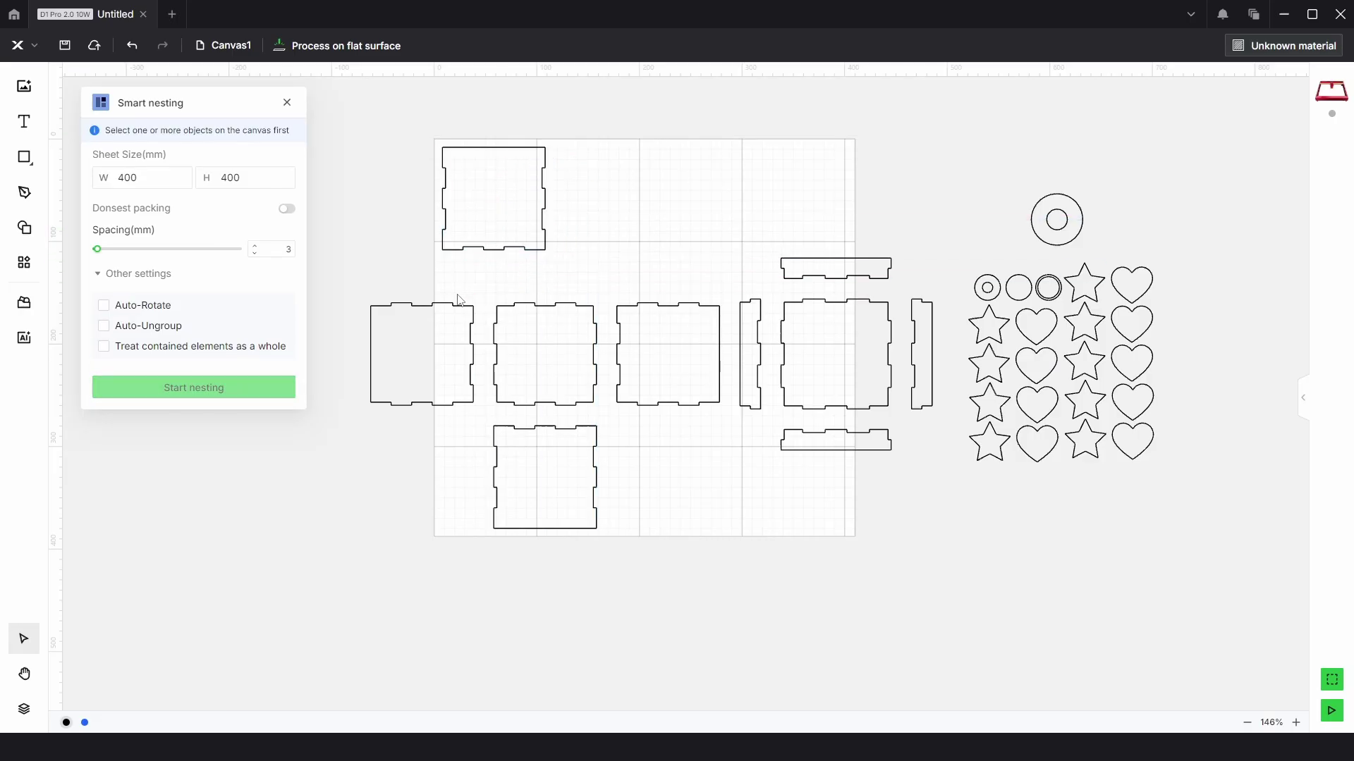
left_click_drag(474, 301, 658, 189)
left_click_drag(1033, 297, 842, 196)
left_click(886, 559)
- Nest everything with Auto-Rotate and 'Treat contained elements as a whole' on, reaching 74%
left_click_drag(1210, 593, 469, 155)
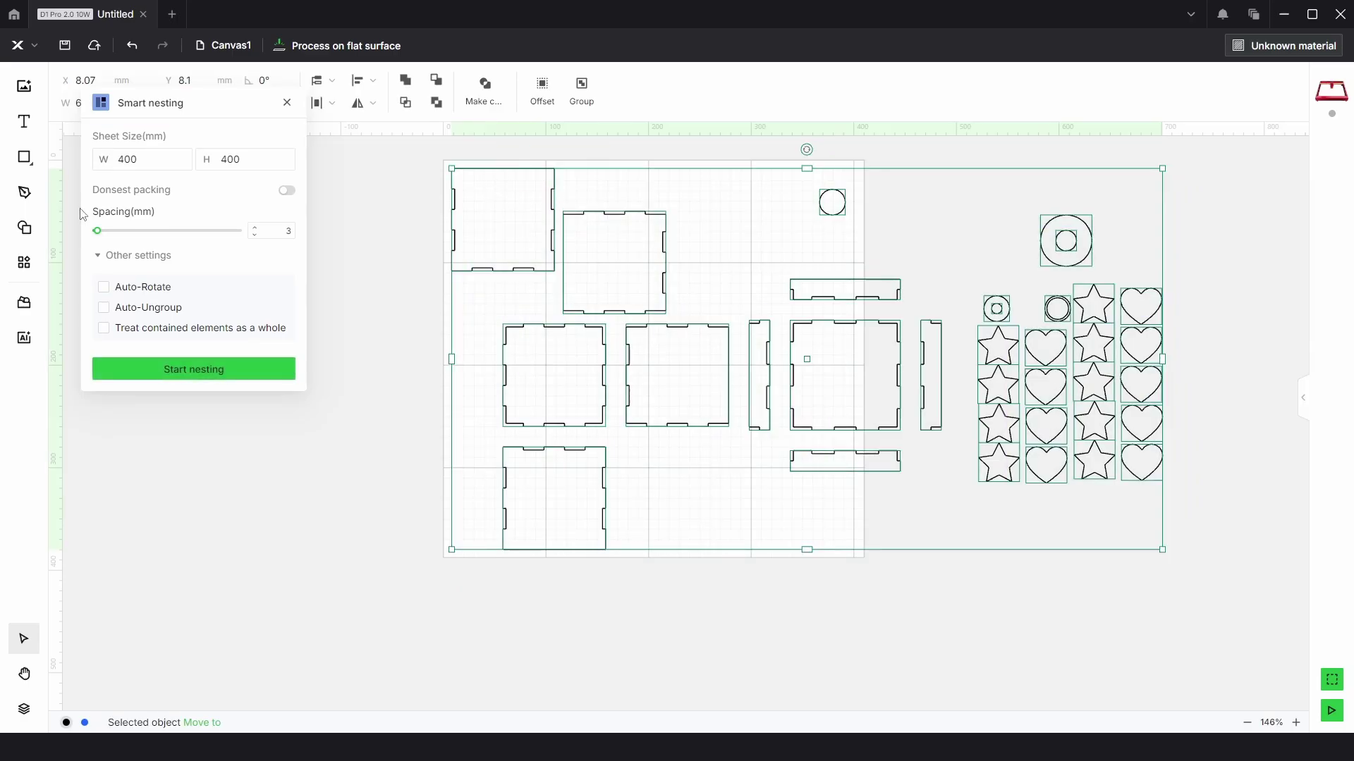
left_click(161, 294)
left_click(153, 334)
left_click(198, 378)
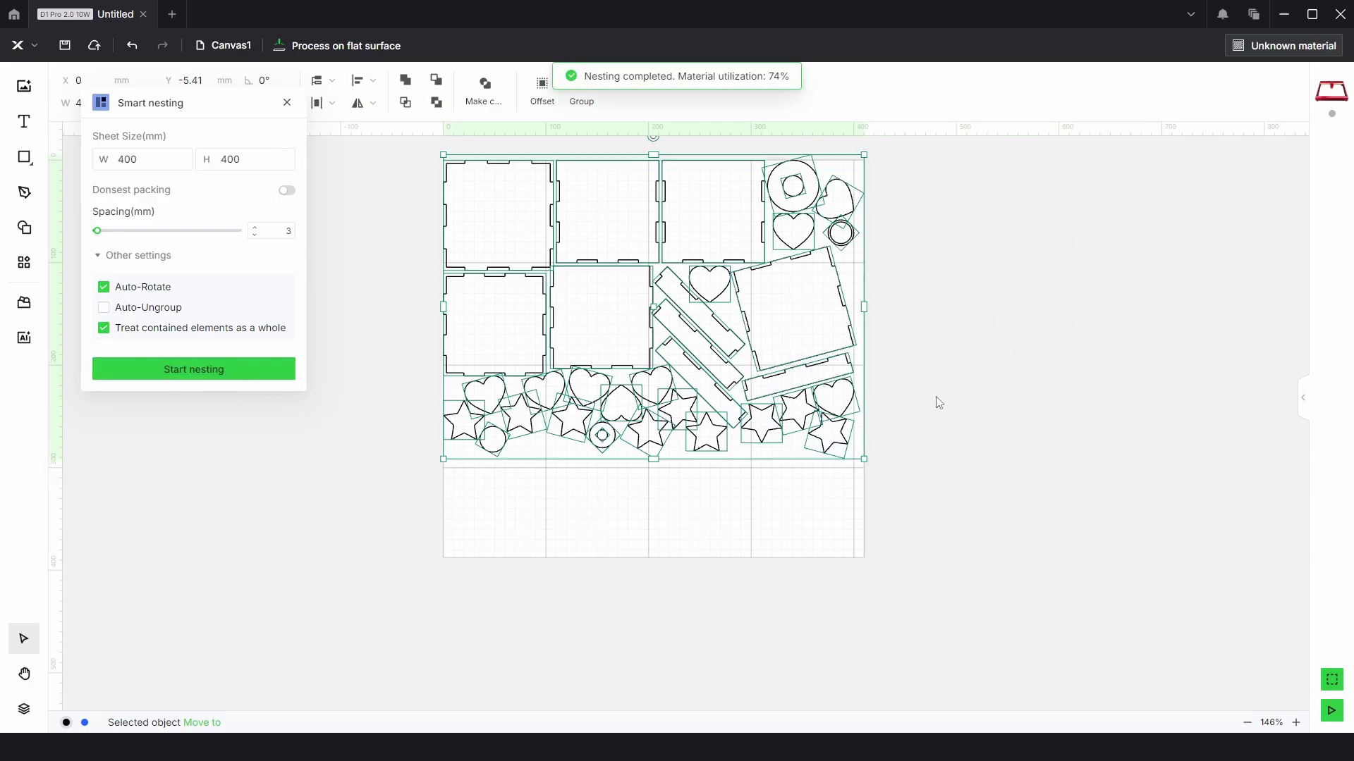
- Inspect the 74% nested layout up close, then undo the nesting
left_click(939, 403)
scroll(834, 396, "up", 5)
scroll(1022, 393, "down", 2)
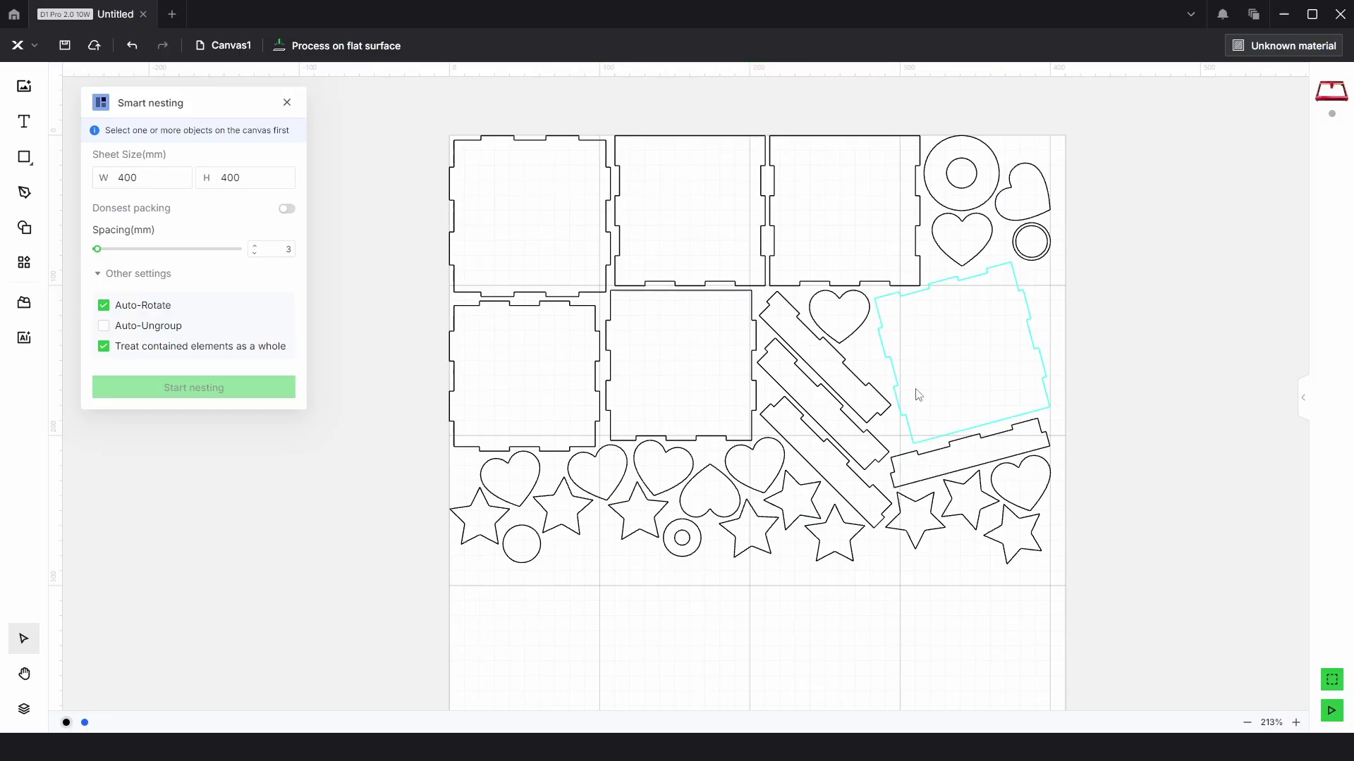
scroll(1109, 449, "down", 1)
scroll(1109, 450, "right", 2)
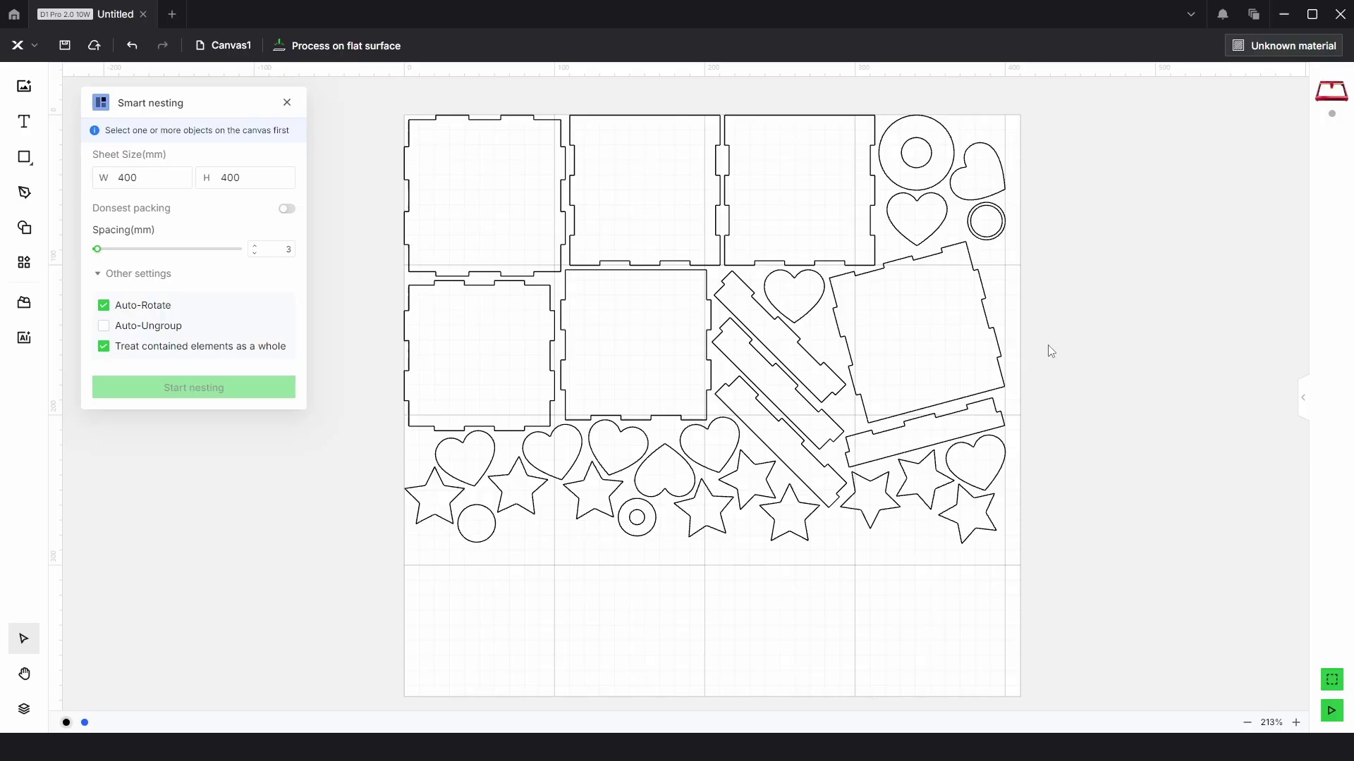
key("ctrl+z")
- Undo the earlier part moves and drag all the parts down below the sheet
scroll(841, 365, "down", 3)
key("ctrl+z")
key("ctrl+z")
key("ctrl+z")
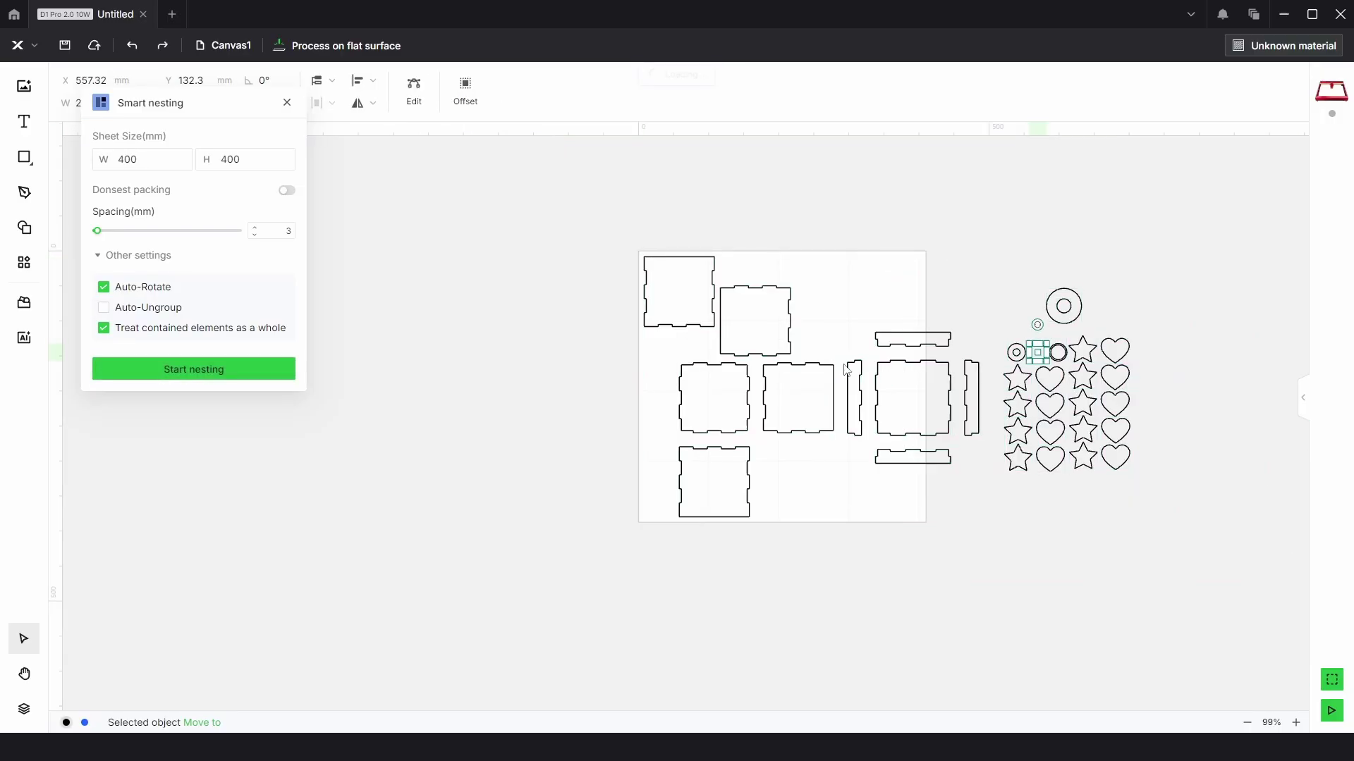
left_click(865, 303)
scroll(825, 311, "up", 3)
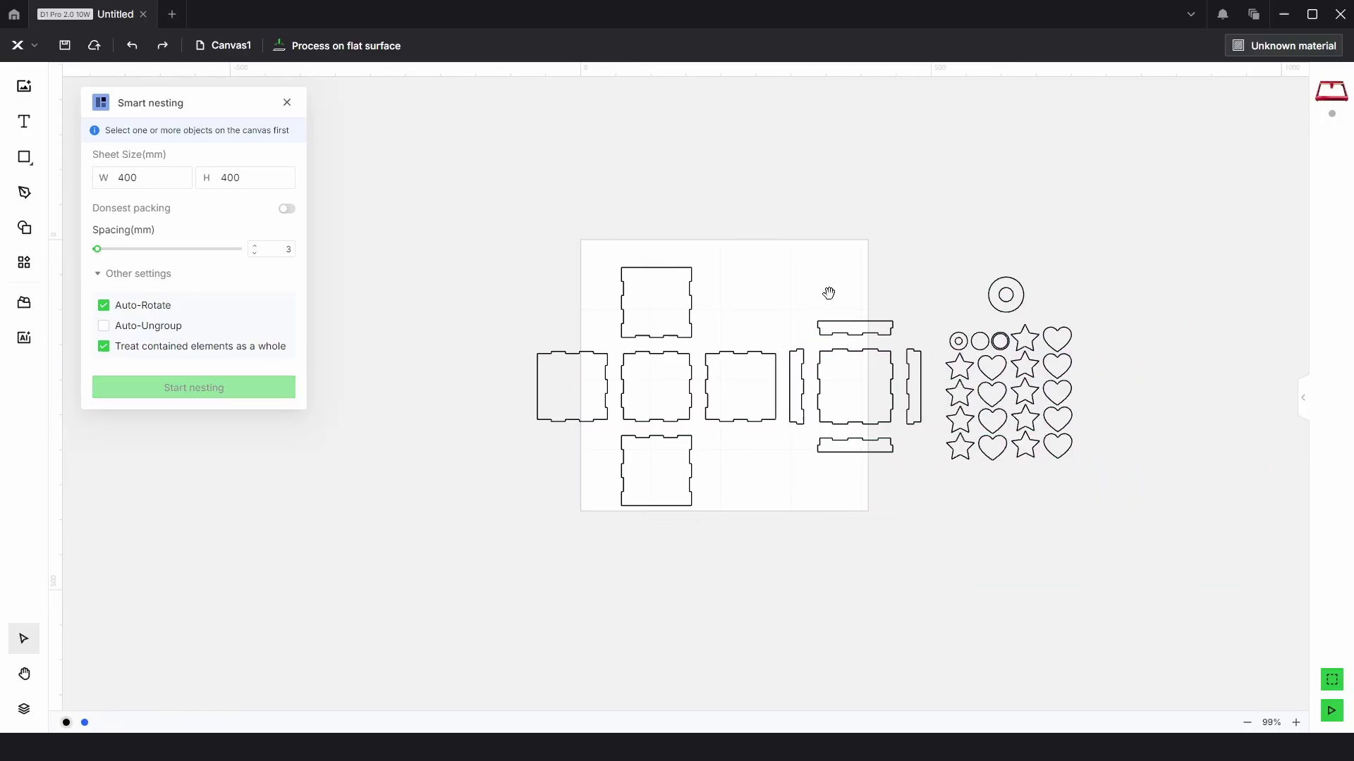
scroll(816, 324, "down", 3)
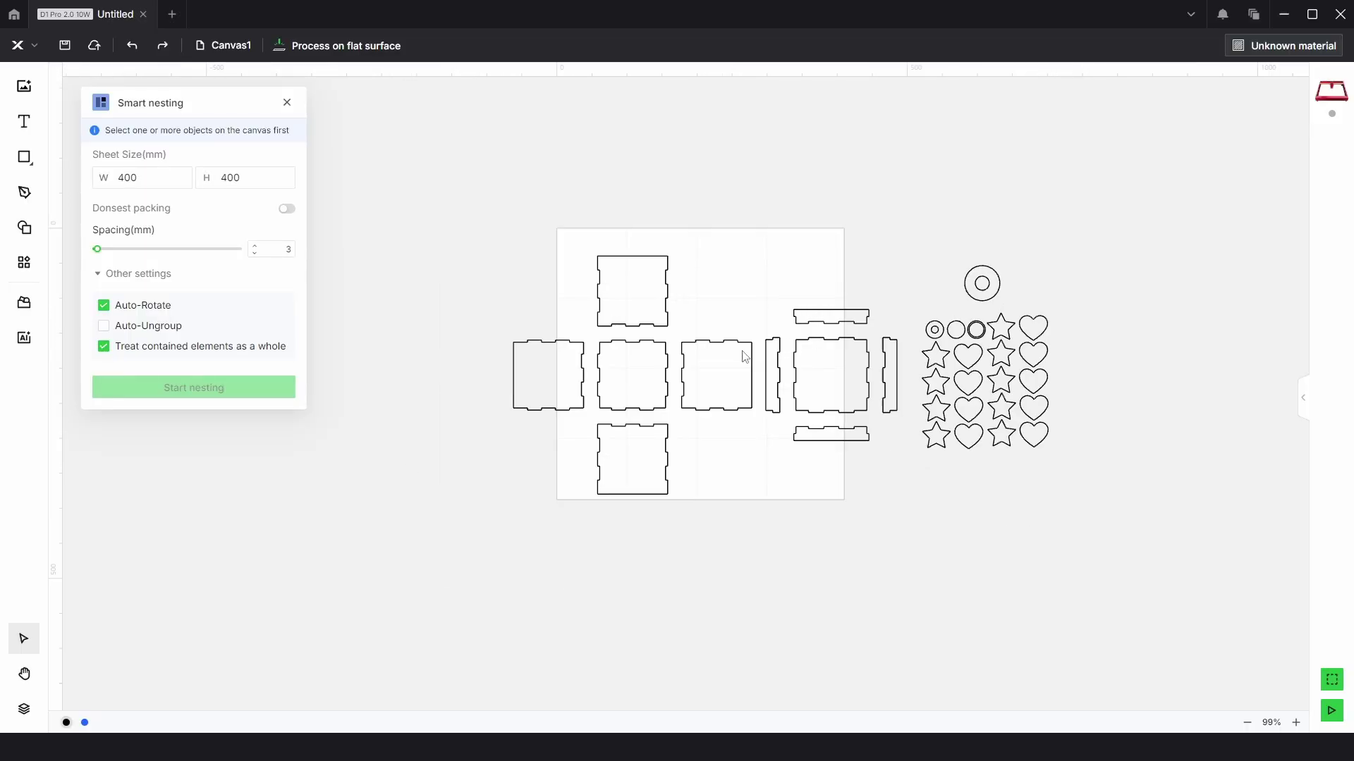
left_click_drag(1125, 525, 508, 199)
left_click_drag(670, 308, 658, 528)
key("Escape")
- Draw a 300 × 300 mm square positioned at X 0, Y 0
mouse_move(24, 157)
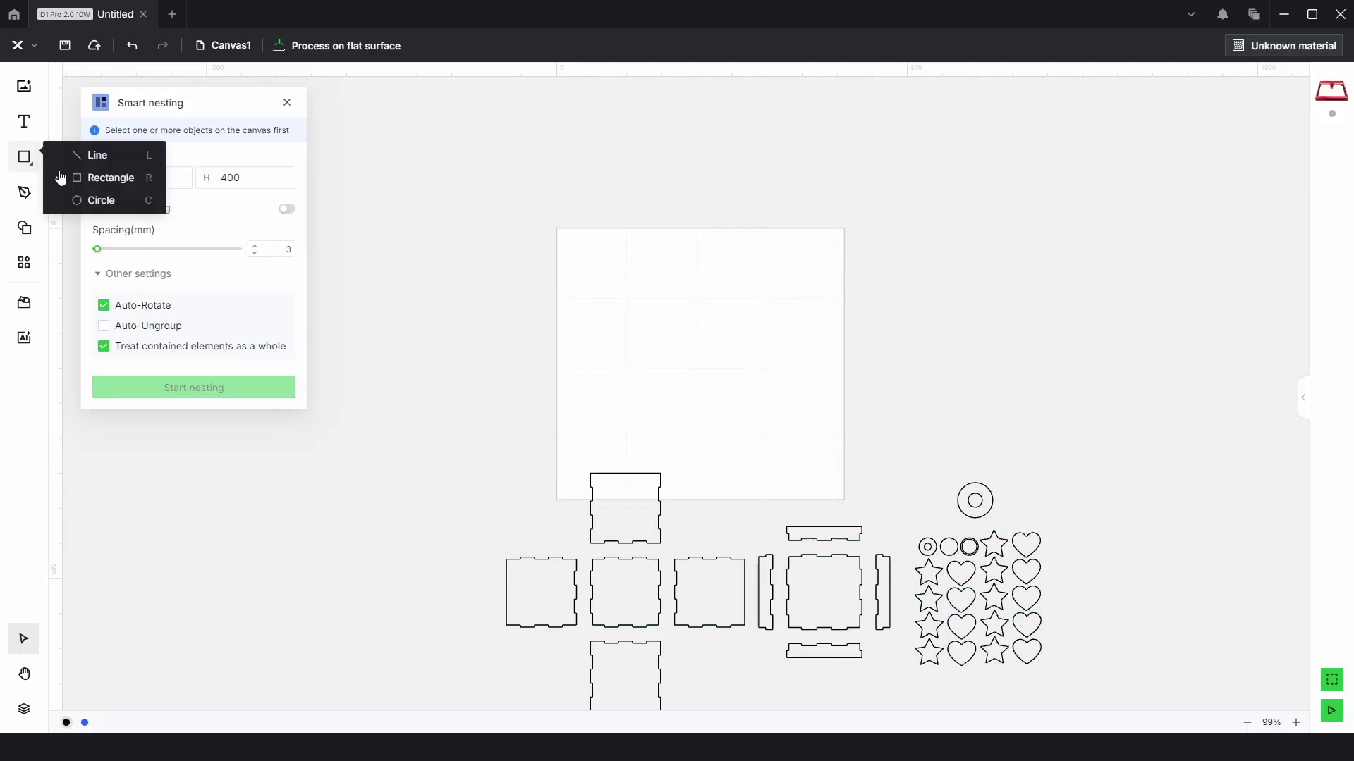
left_click(124, 194)
left_click_drag(559, 229, 749, 419)
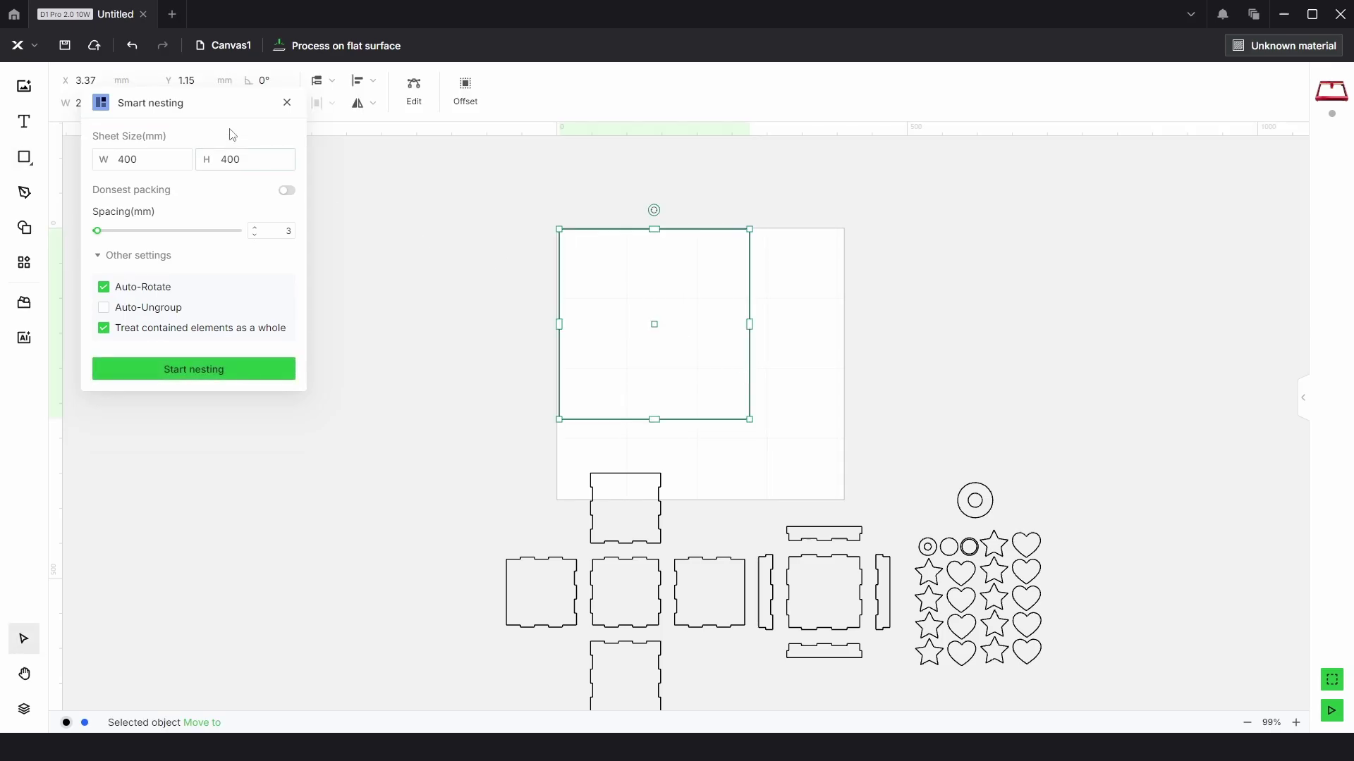
left_click_drag(151, 99, 143, 173)
left_click(93, 105)
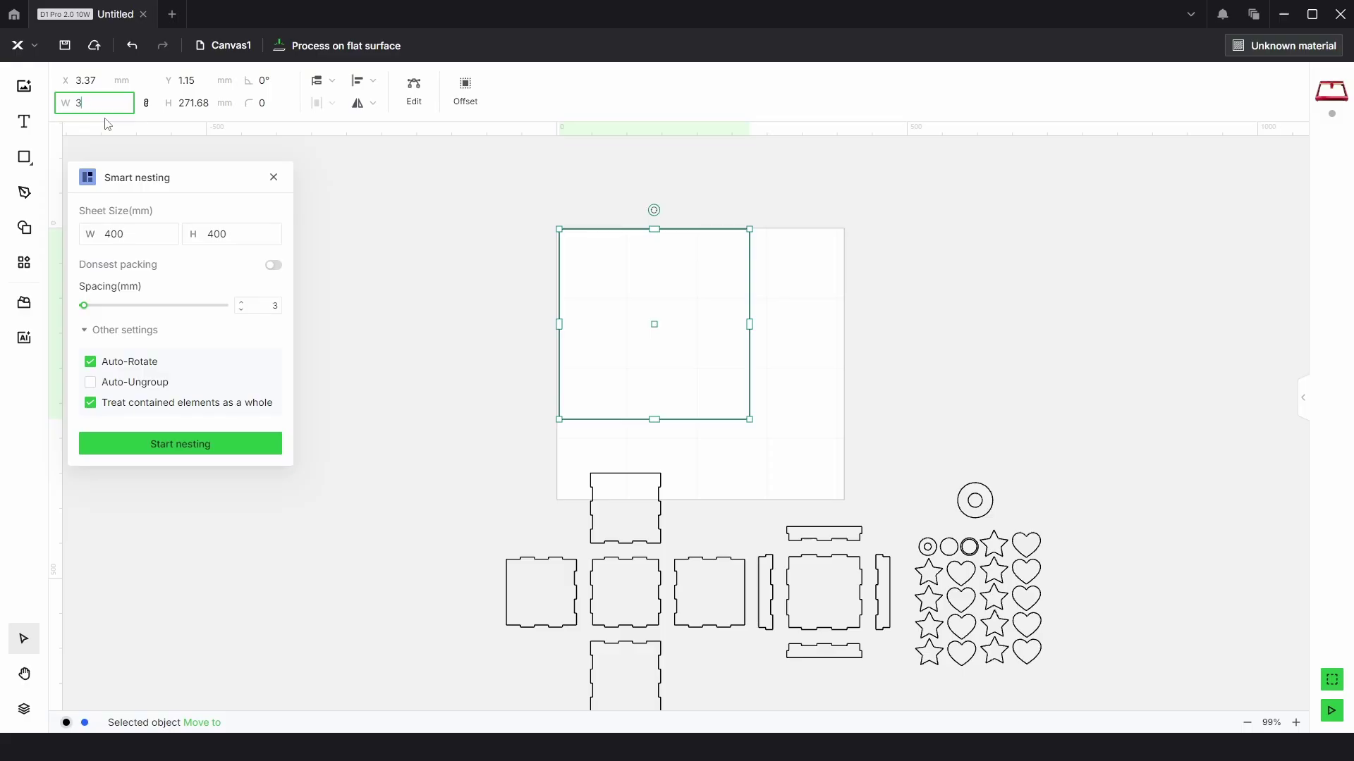
left_click(204, 106)
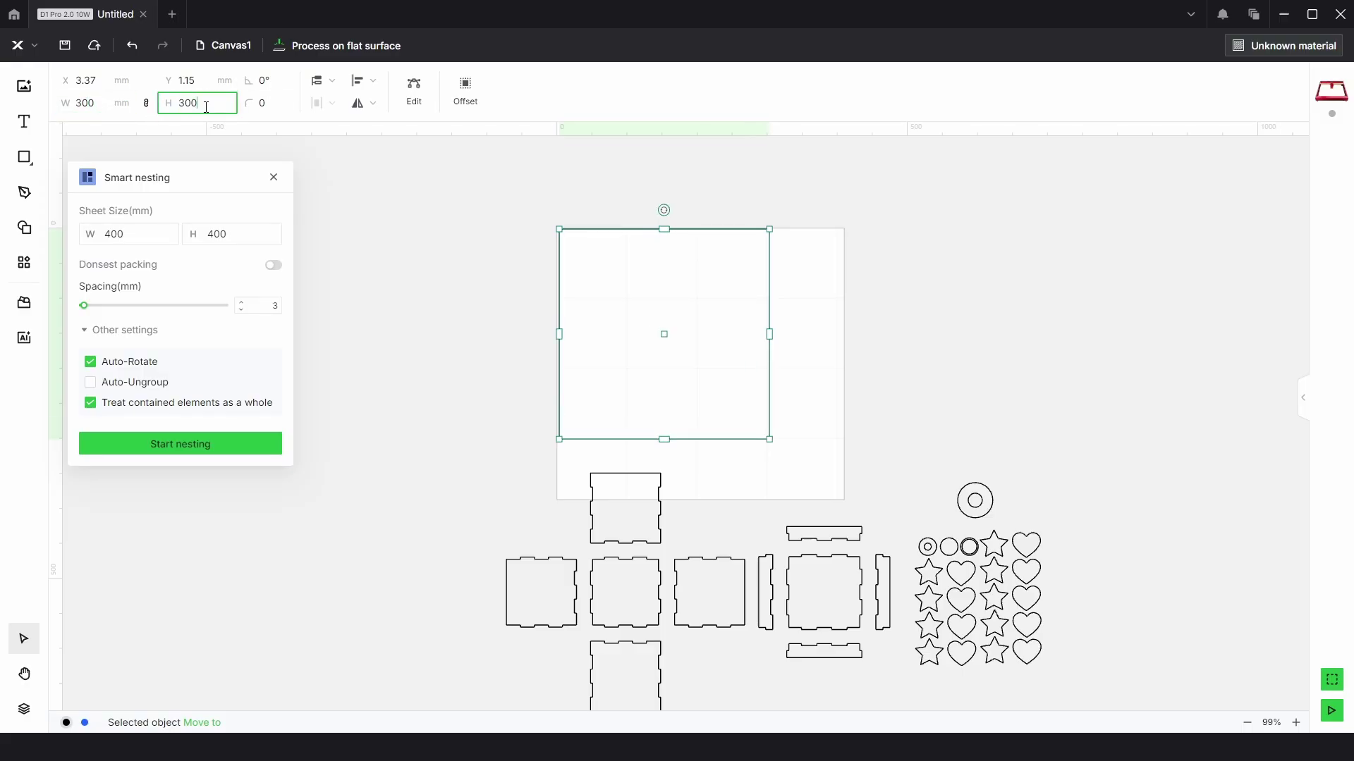
left_click(110, 82)
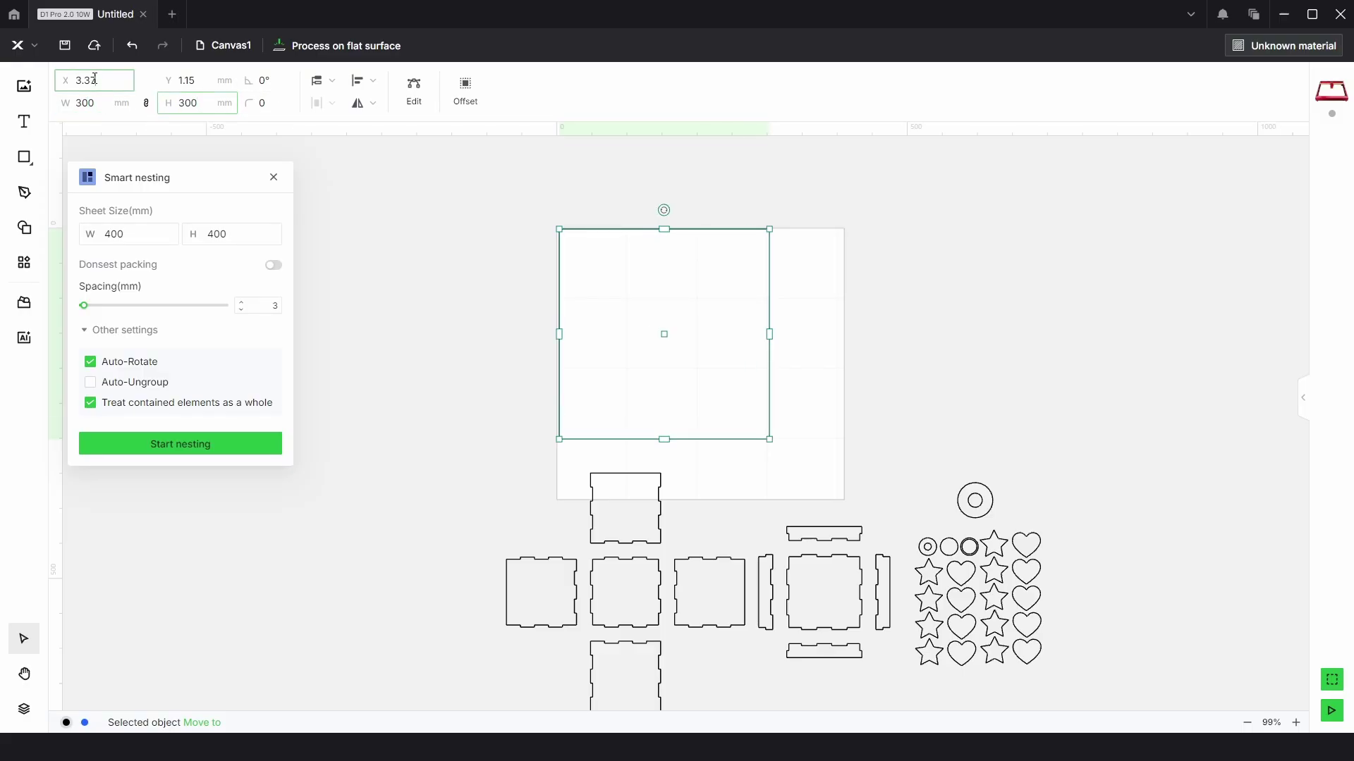
type("0")
key("Tab")
type("0")
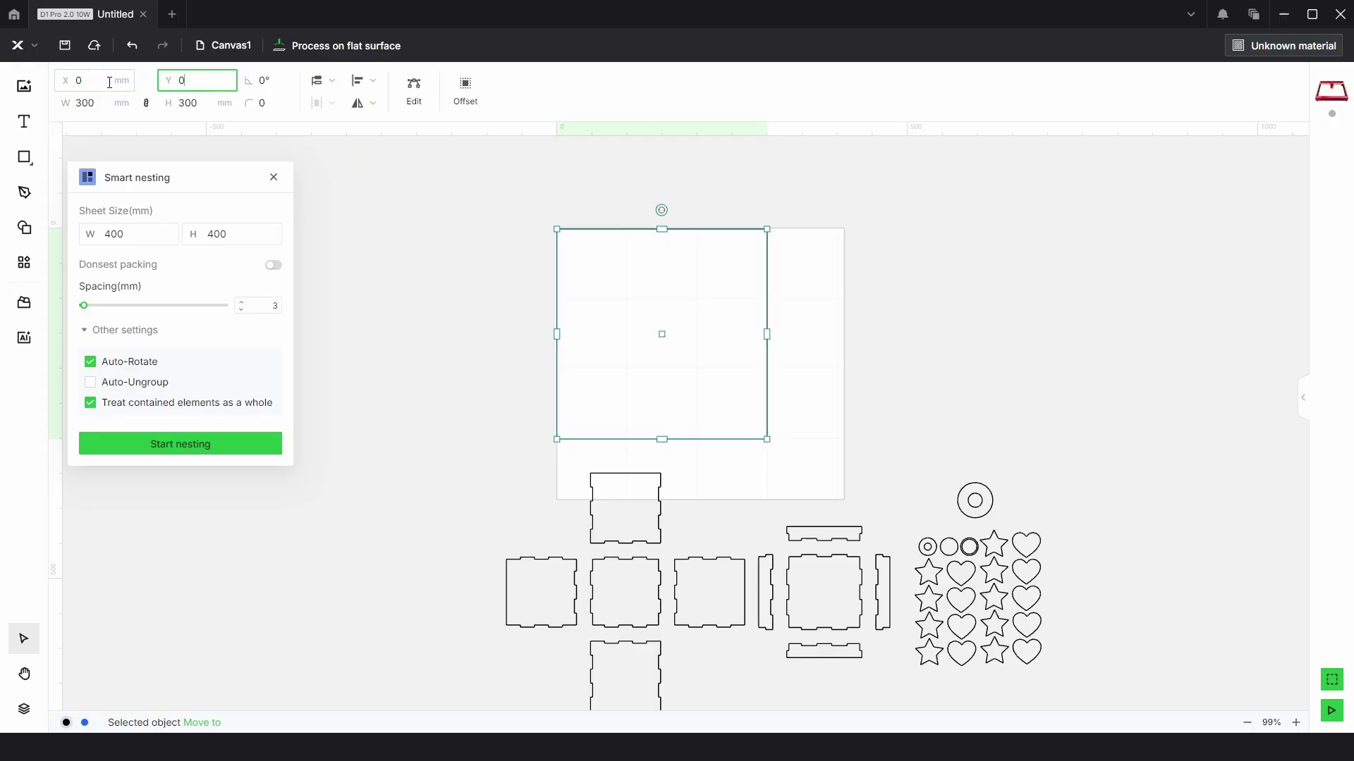
key("Return")
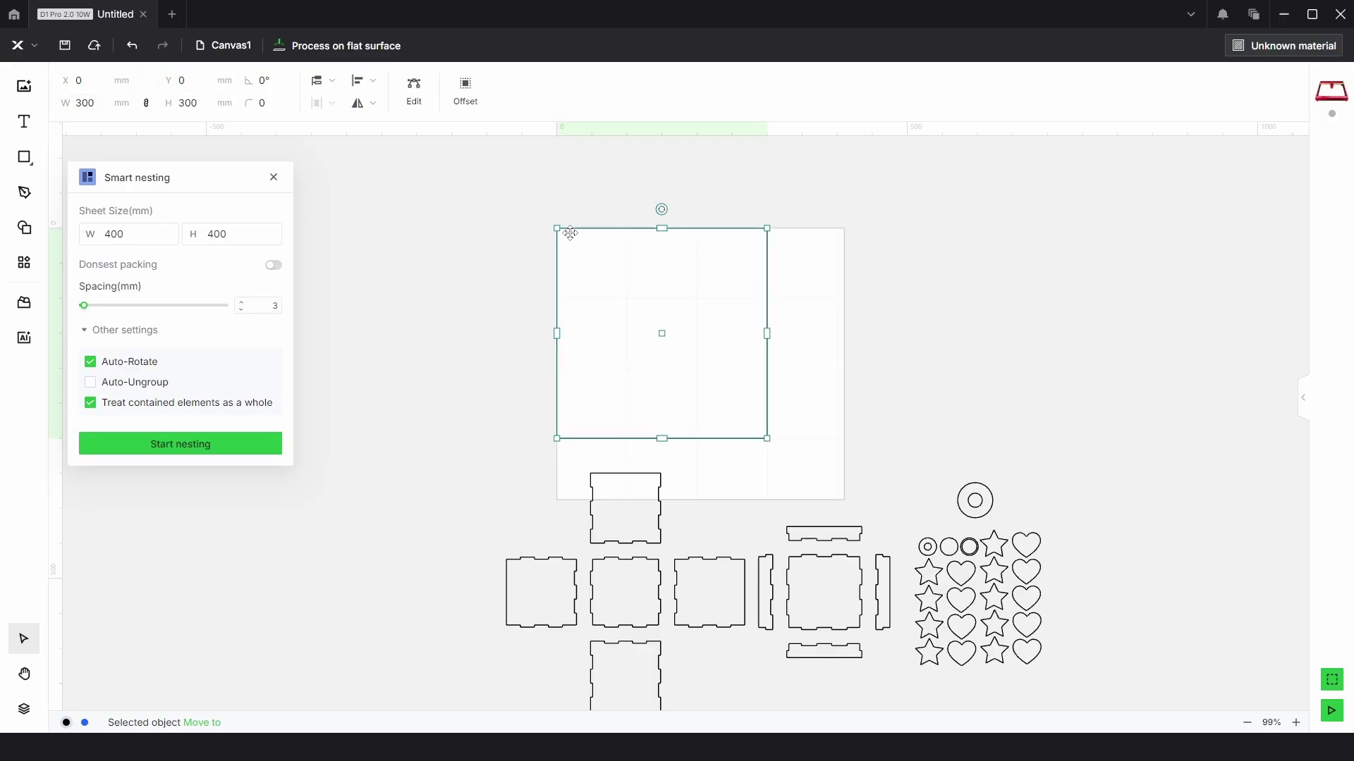
- Lock the square so it stays in place
left_click(525, 212)
left_click(725, 311)
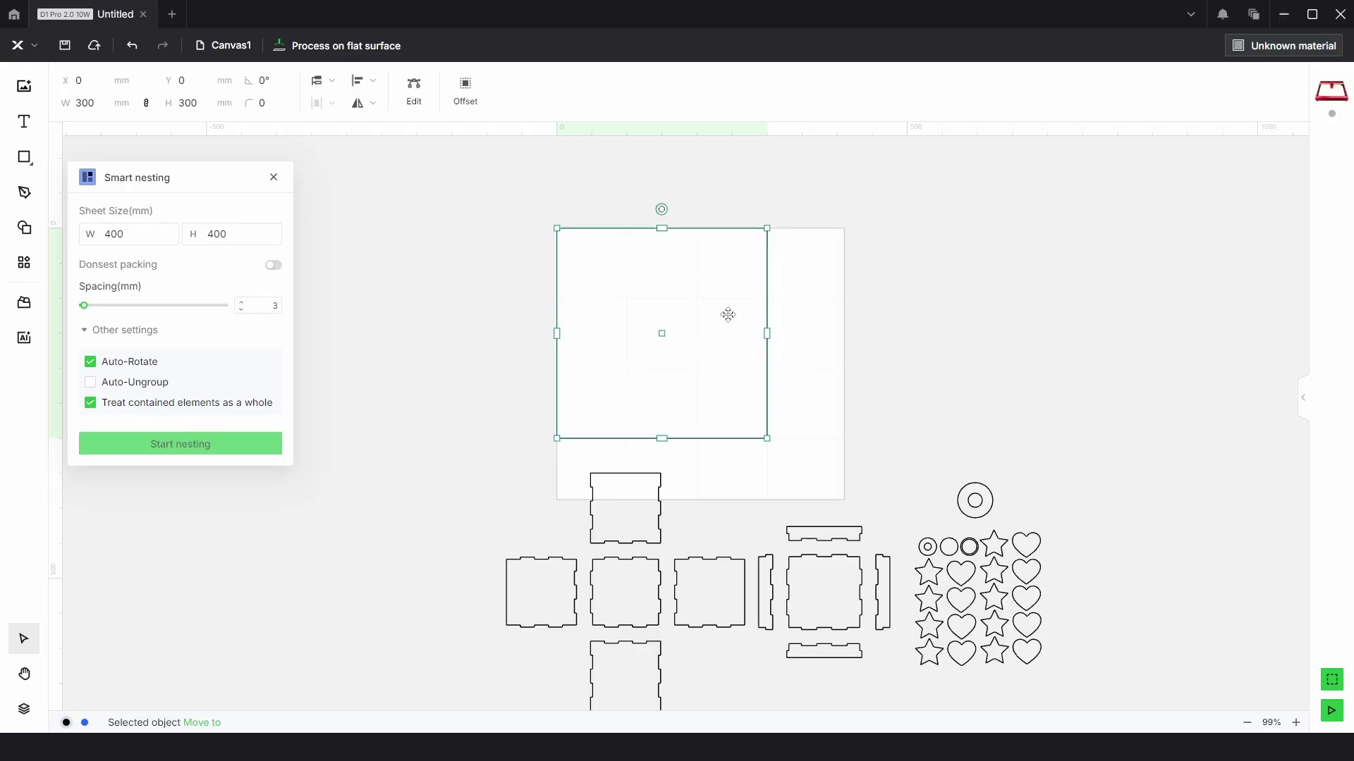
right_click(764, 315)
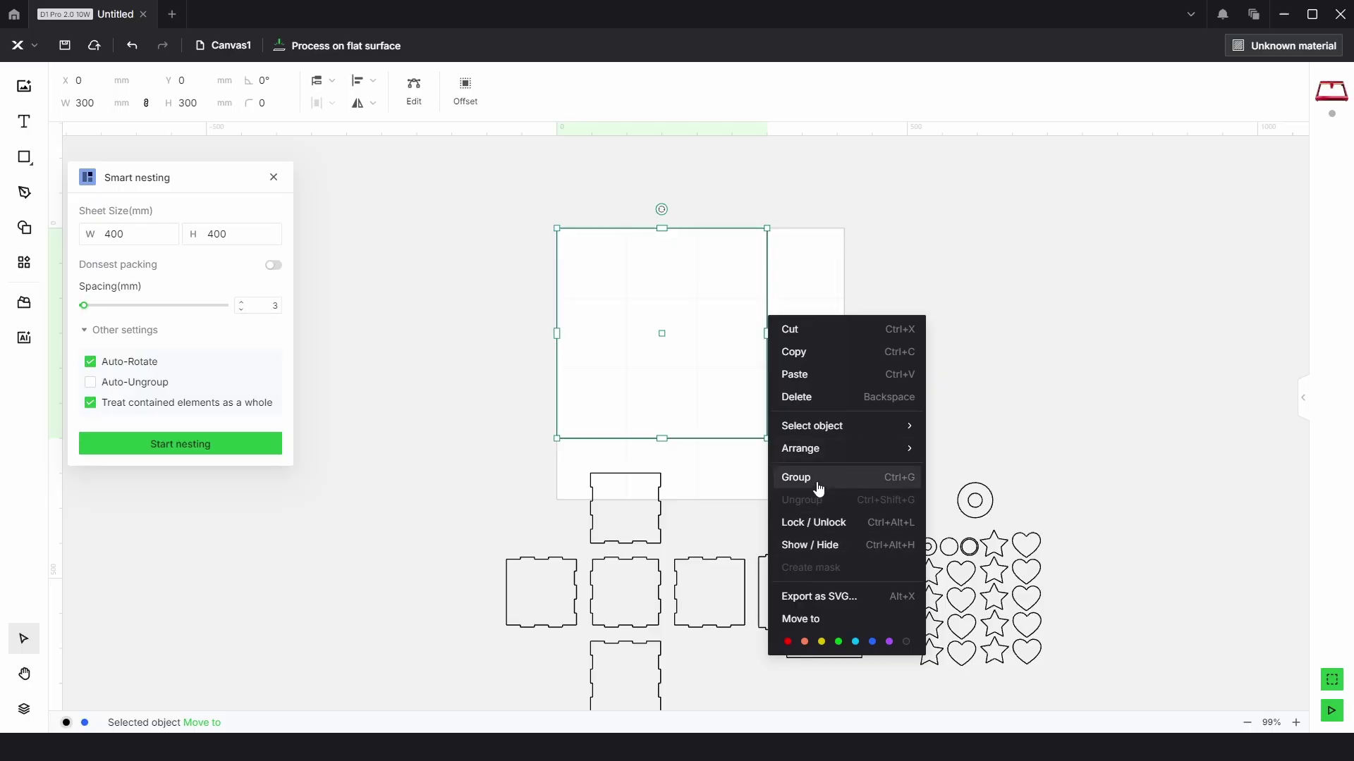
left_click(822, 526)
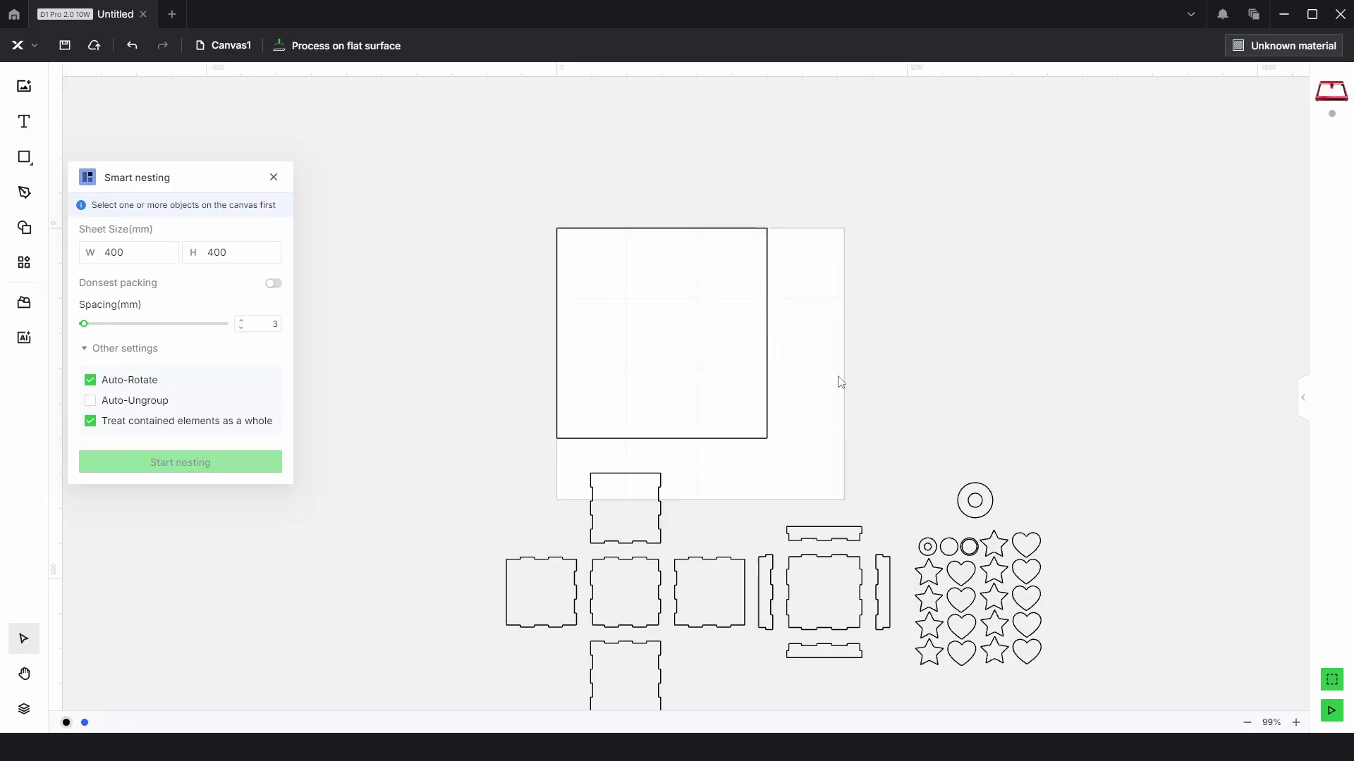
- Select all the parts below the sheet and move them up over the locked square
left_click_drag(837, 378, 820, 248)
left_click_drag(1106, 608, 505, 324)
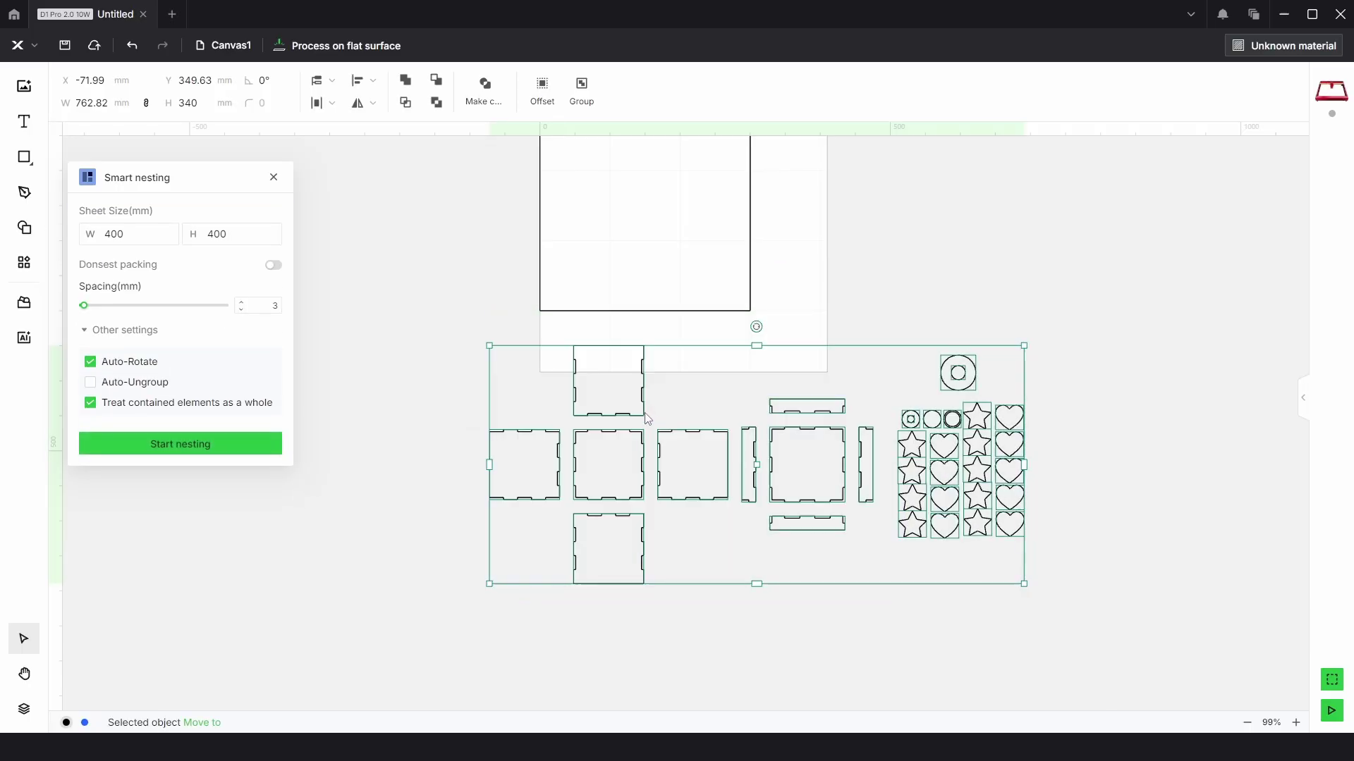
left_click_drag(677, 446, 691, 365)
scroll(691, 365, "up", 3)
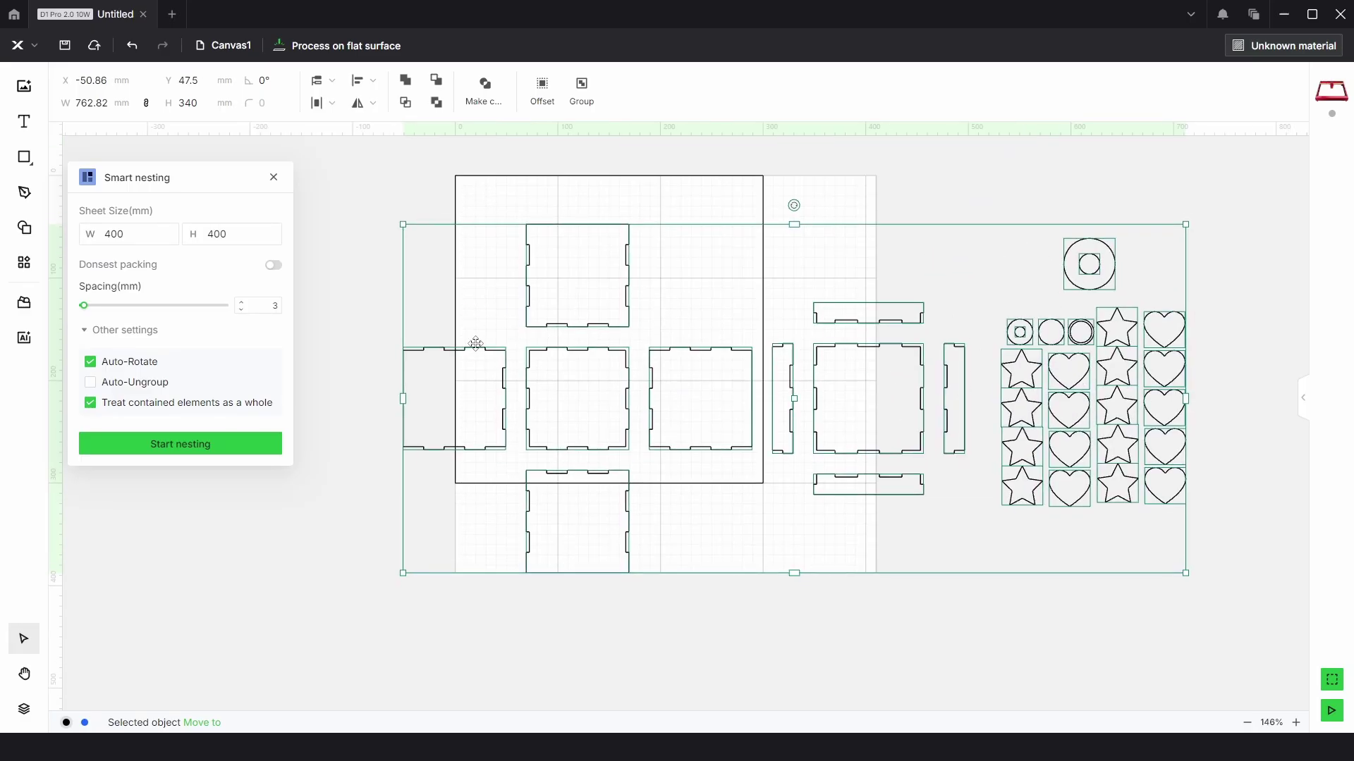
- Set the Smart nesting sheet width and height to 300 mm and try nesting the selection
left_click(141, 234)
left_click_drag(142, 234, 94, 240)
double_click(211, 237)
left_click(182, 445)
left_click(190, 450)
- Trial-select the circles, stars and hearts group and the upper tab piece, then clear the selection
left_click(906, 203)
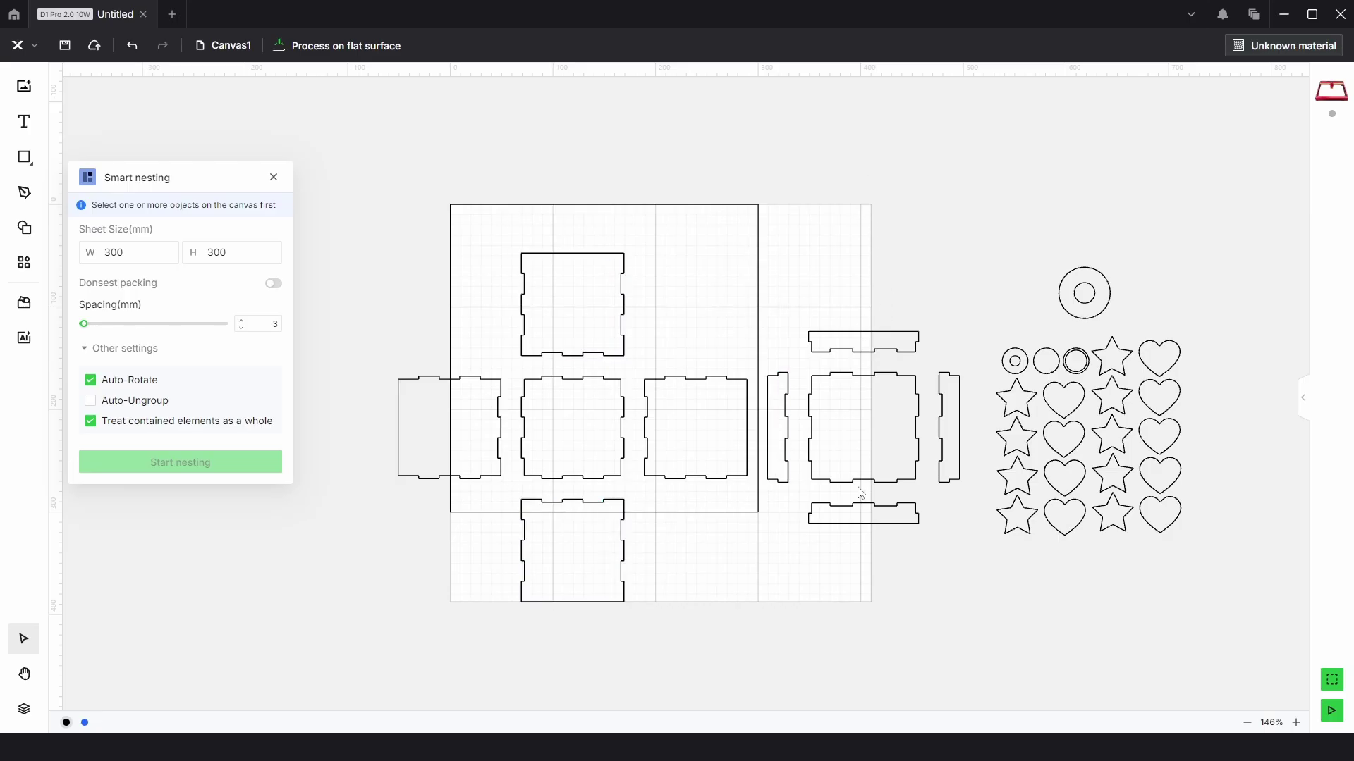
scroll(1024, 309, "right", 5)
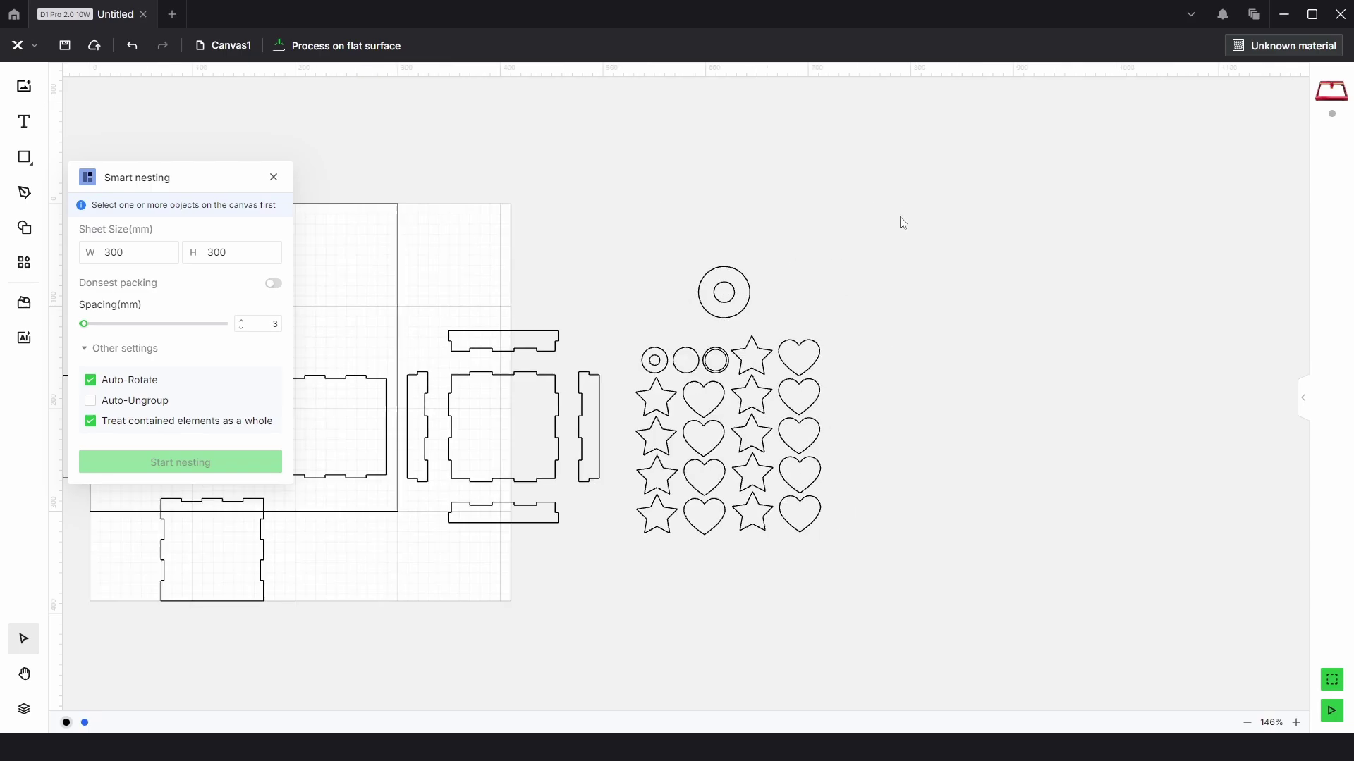
left_click_drag(903, 216, 1205, 504)
left_click_drag(569, 219, 903, 590)
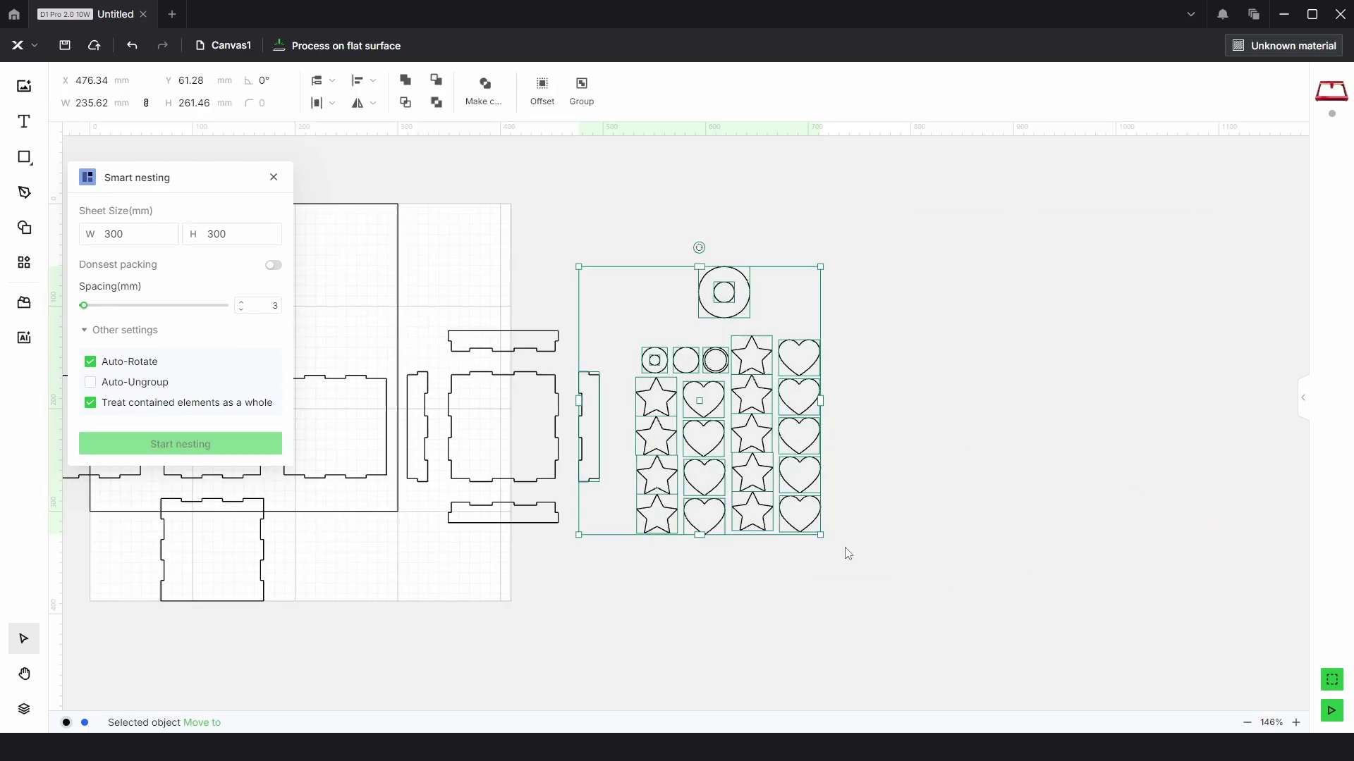
scroll(811, 402, "left", 5)
left_click(855, 295)
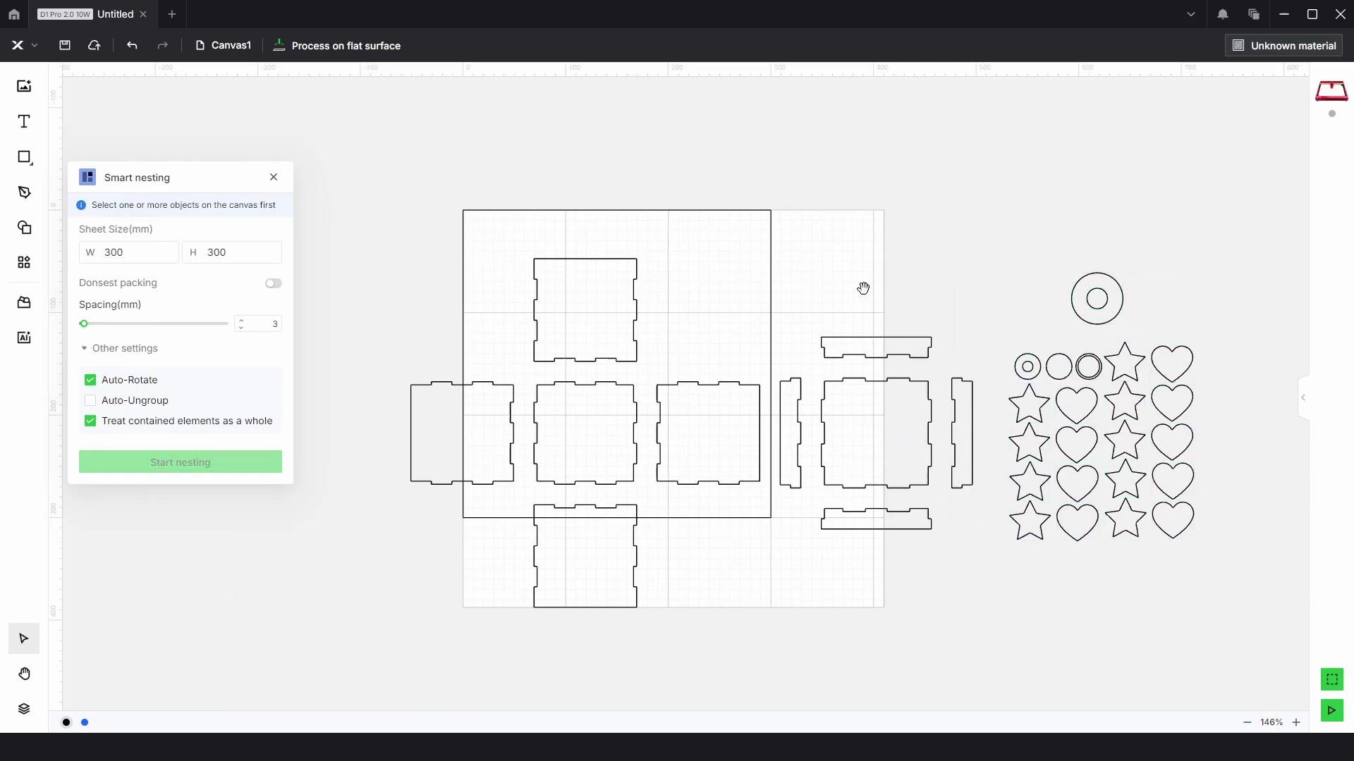
scroll(712, 300, "right", 1)
left_click_drag(816, 285, 786, 350)
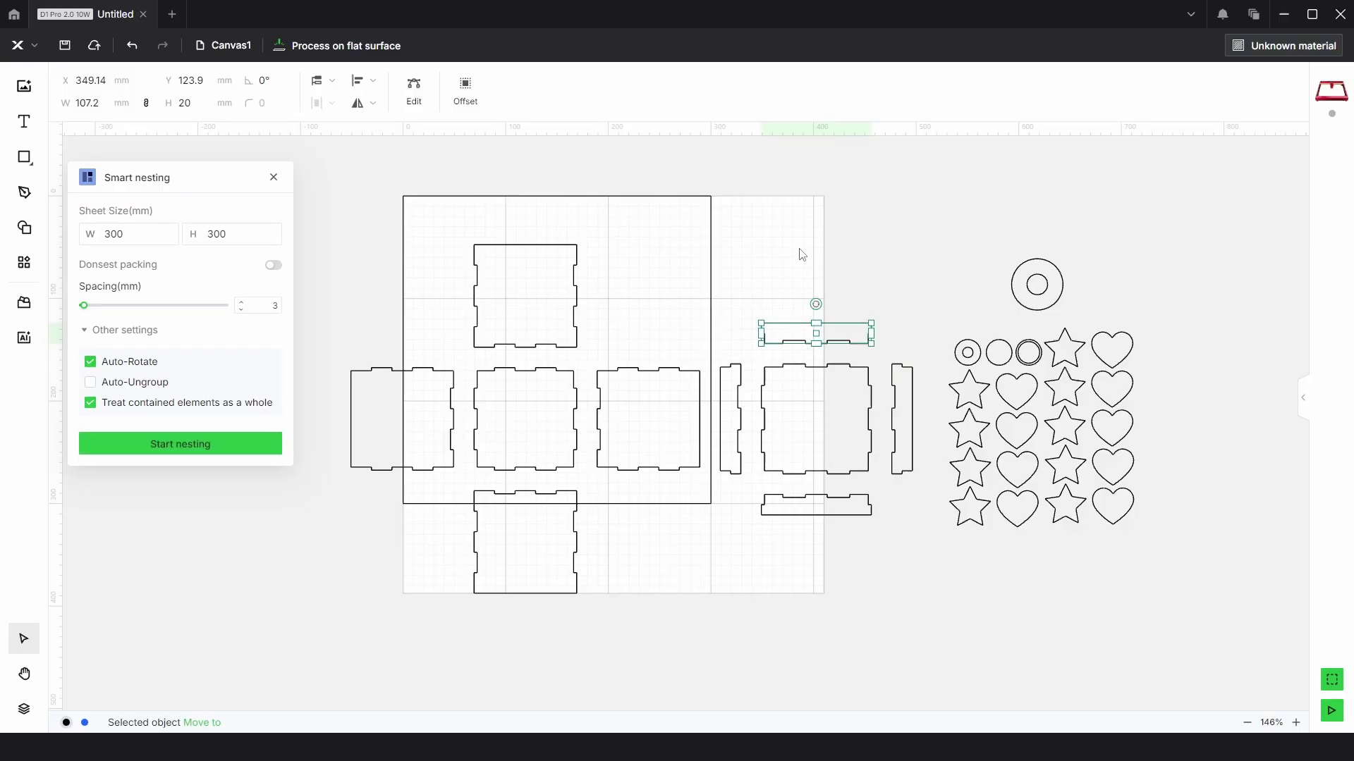
left_click(672, 302)
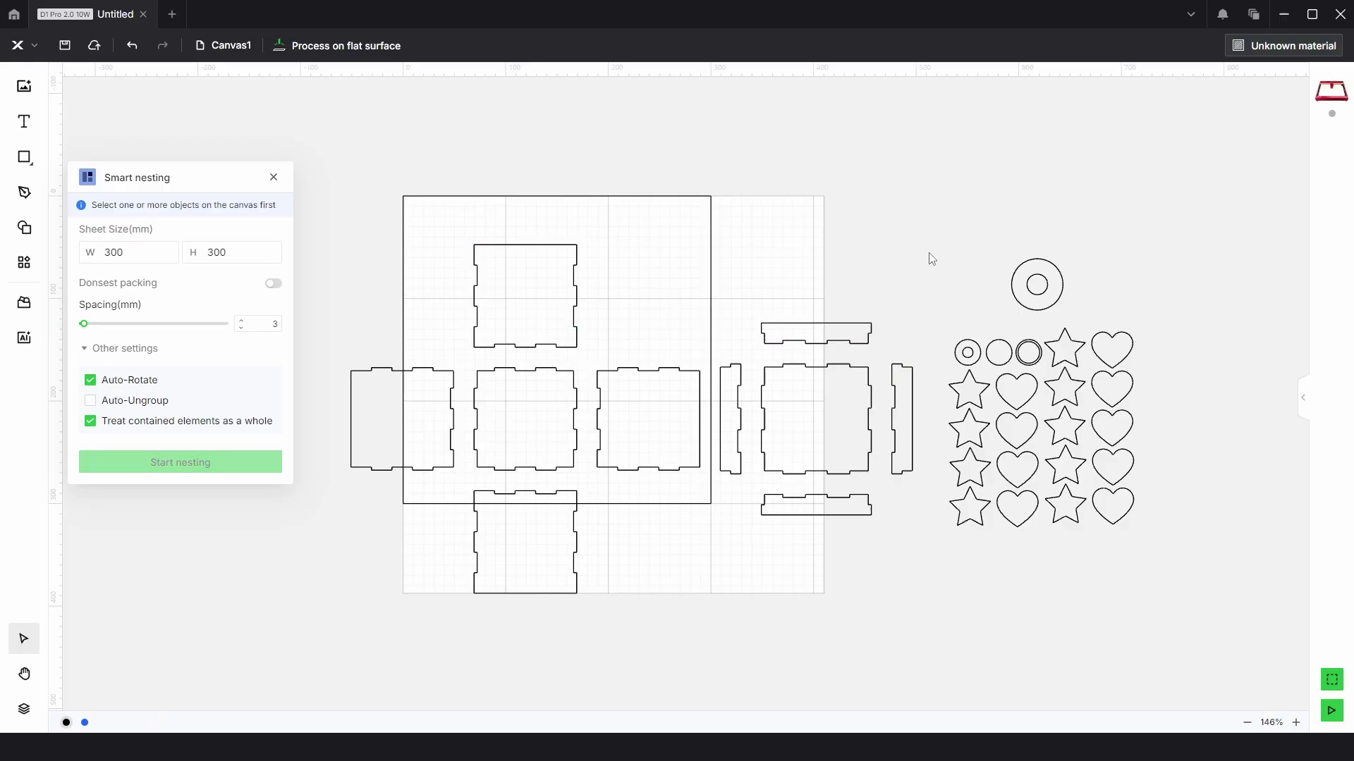
- Hand-place the box panels and tab strips inside the 300 mm square, then select the eight pieces inside it
left_click_drag(580, 314, 529, 273)
left_click_drag(423, 370, 619, 209)
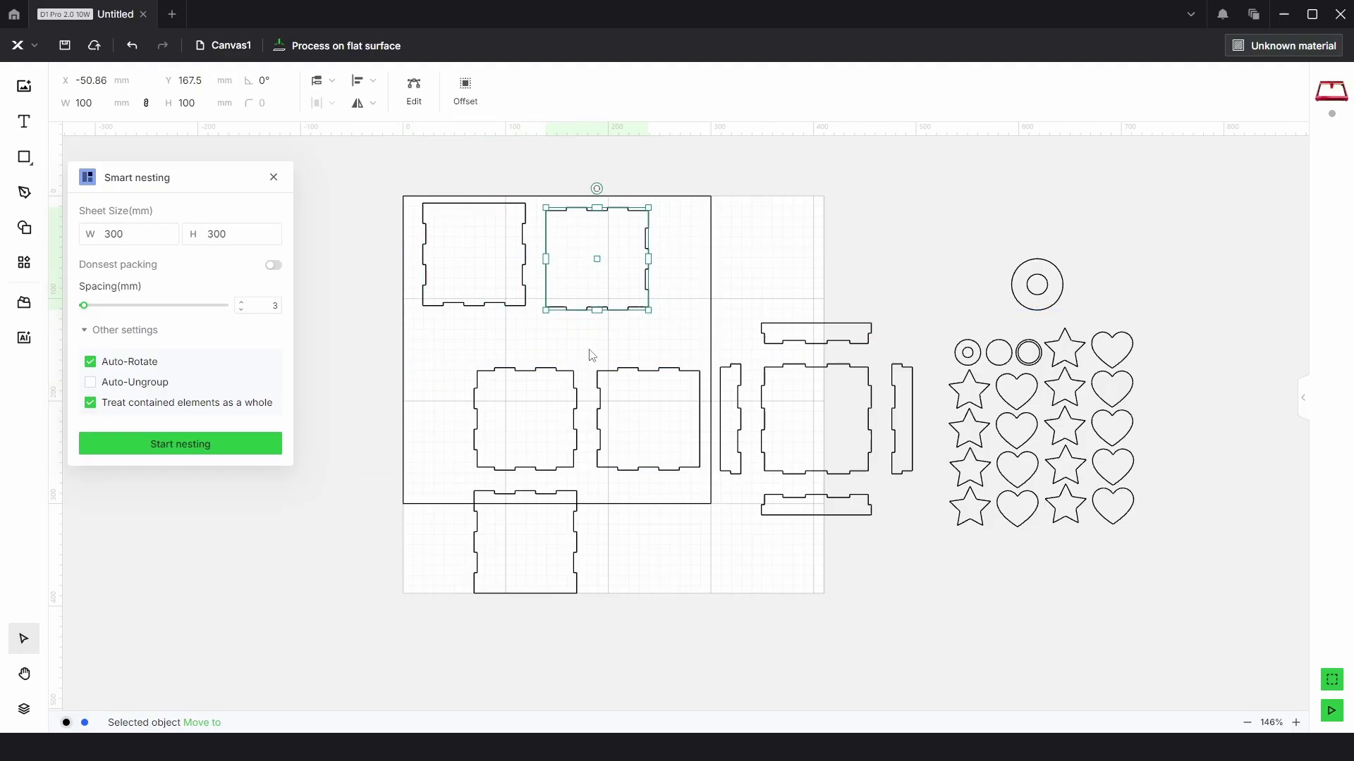
left_click_drag(562, 378, 497, 326)
left_click_drag(657, 381, 591, 332)
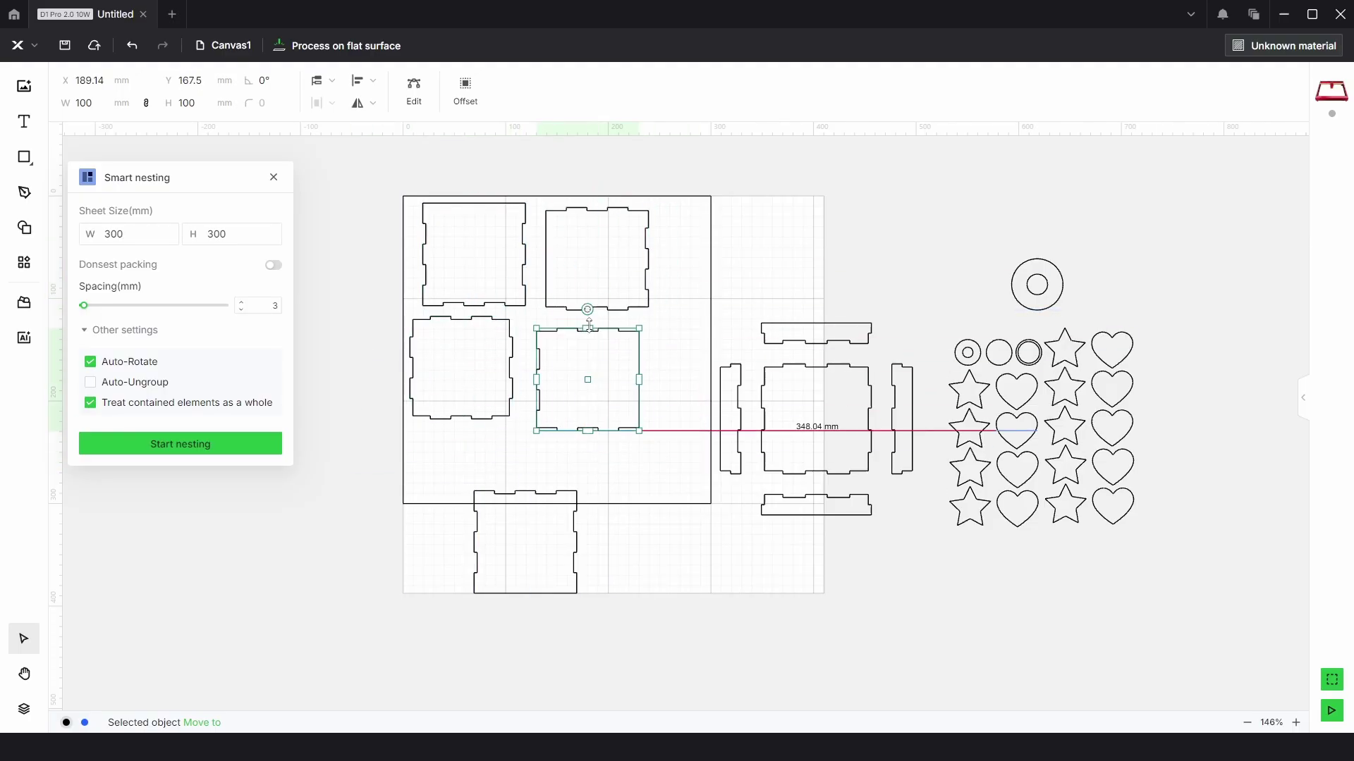
left_click_drag(767, 344, 438, 456)
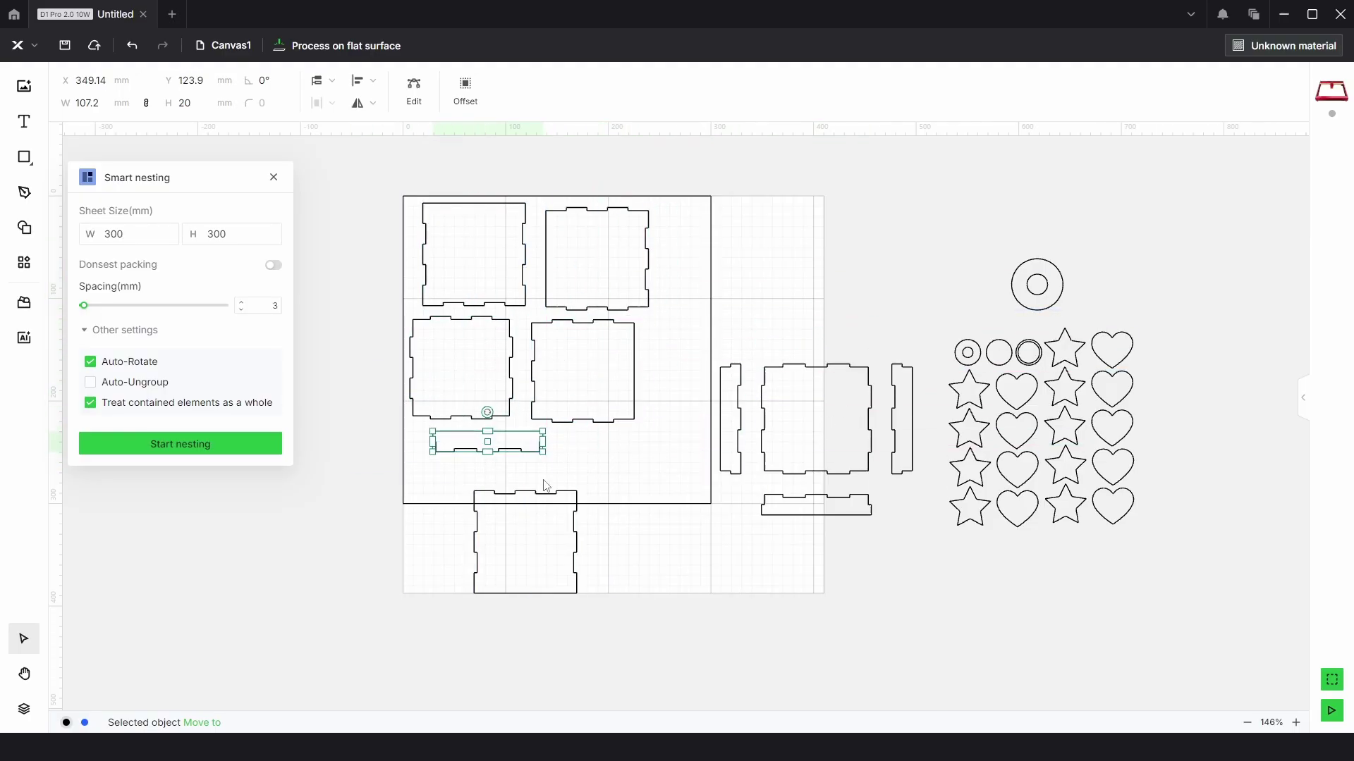
left_click_drag(578, 522, 842, 256)
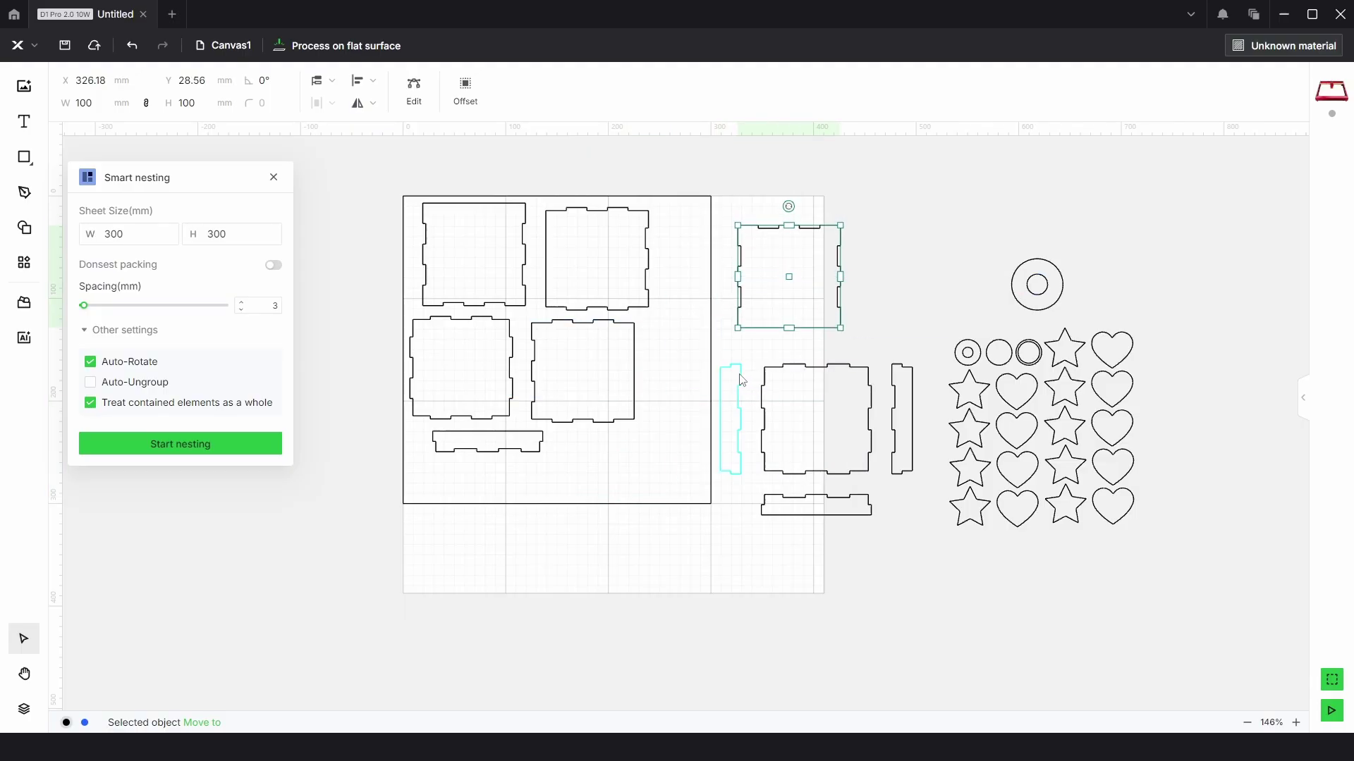
left_click_drag(730, 416, 687, 281)
left_click_drag(897, 415, 649, 392)
left_click_drag(825, 502, 603, 485)
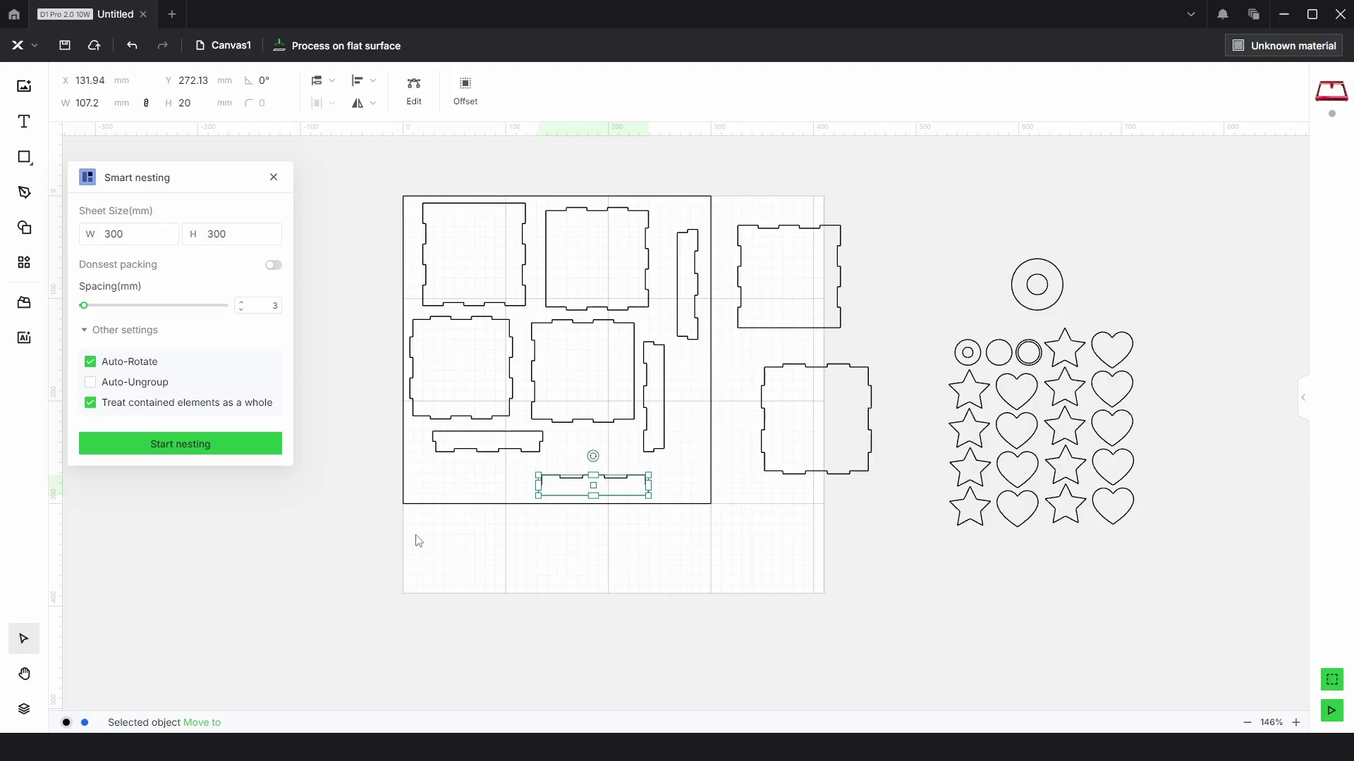
left_click_drag(419, 541, 709, 201)
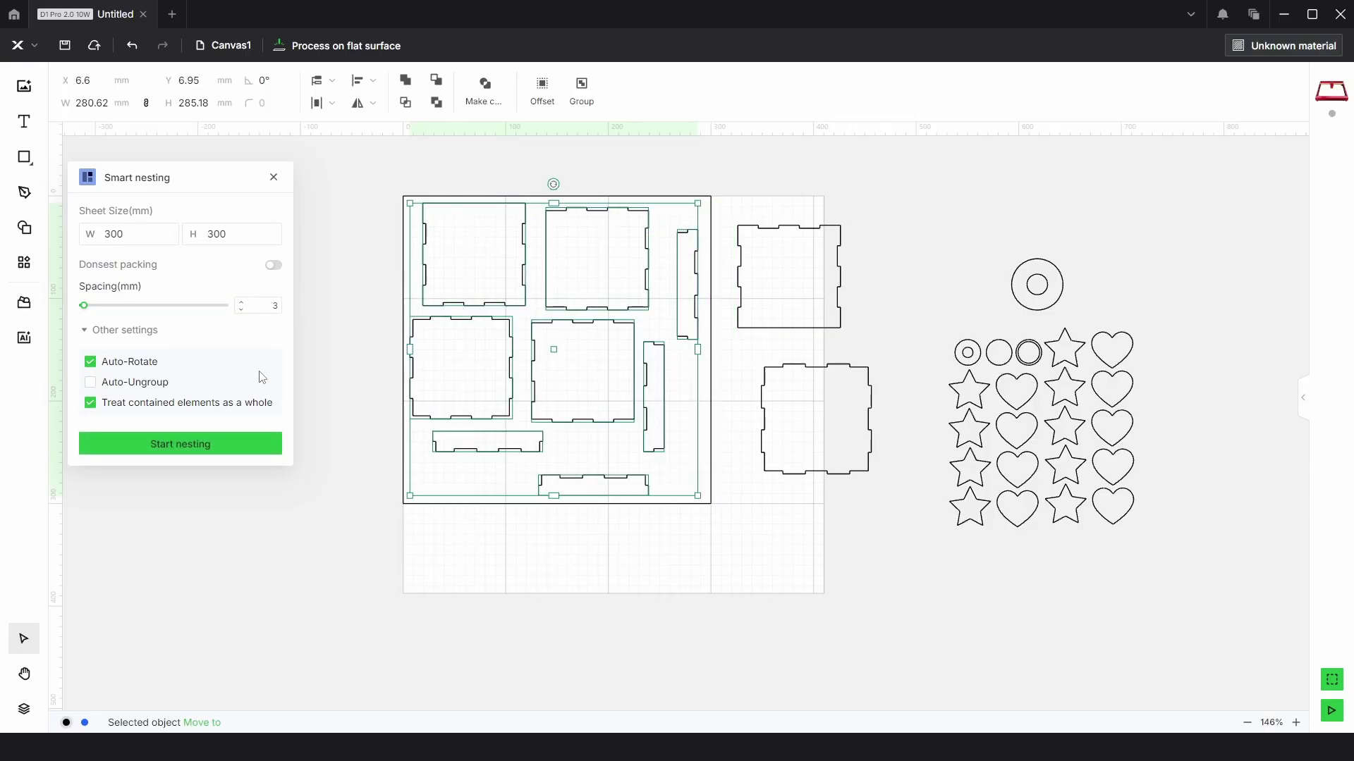
left_click(184, 443)
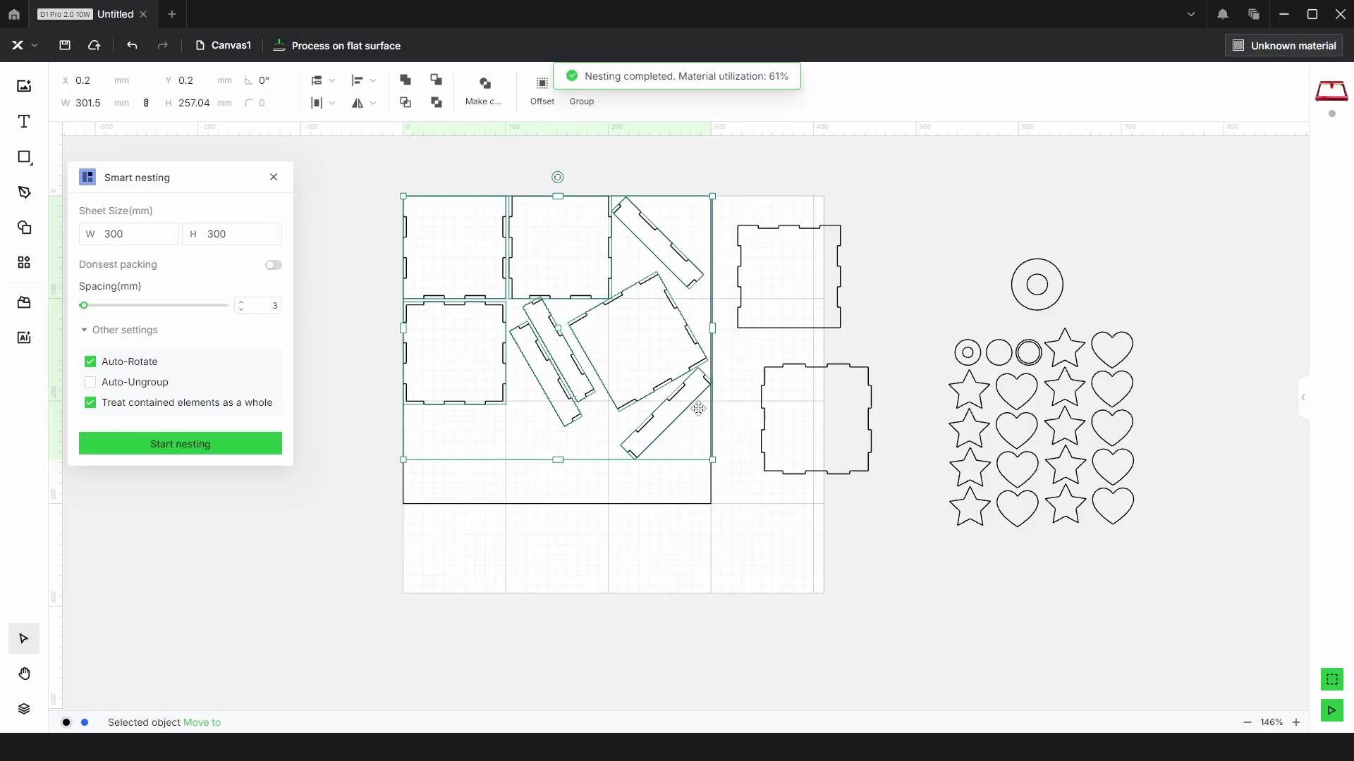
key("ctrl+z")
left_click_drag(923, 564, 1257, 347)
left_click_drag(408, 523, 710, 256)
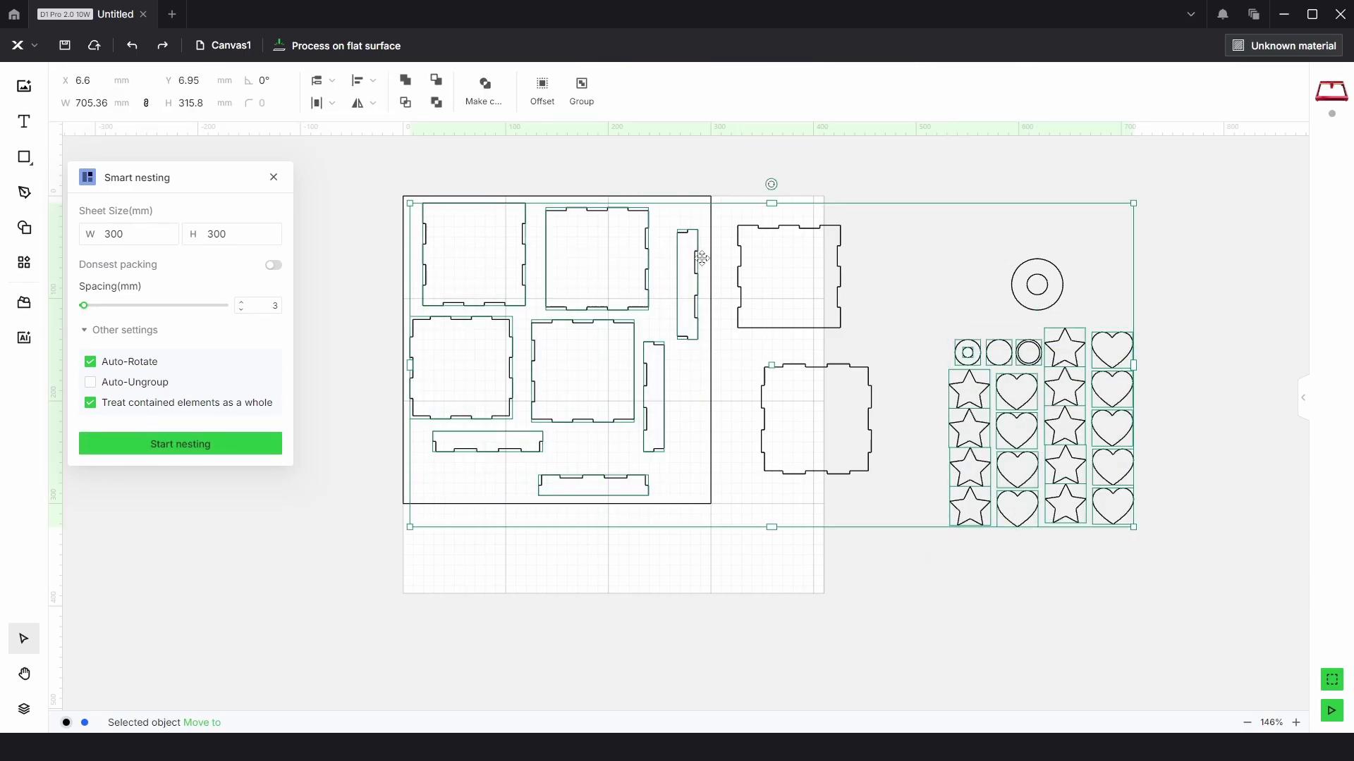
left_click(197, 450)
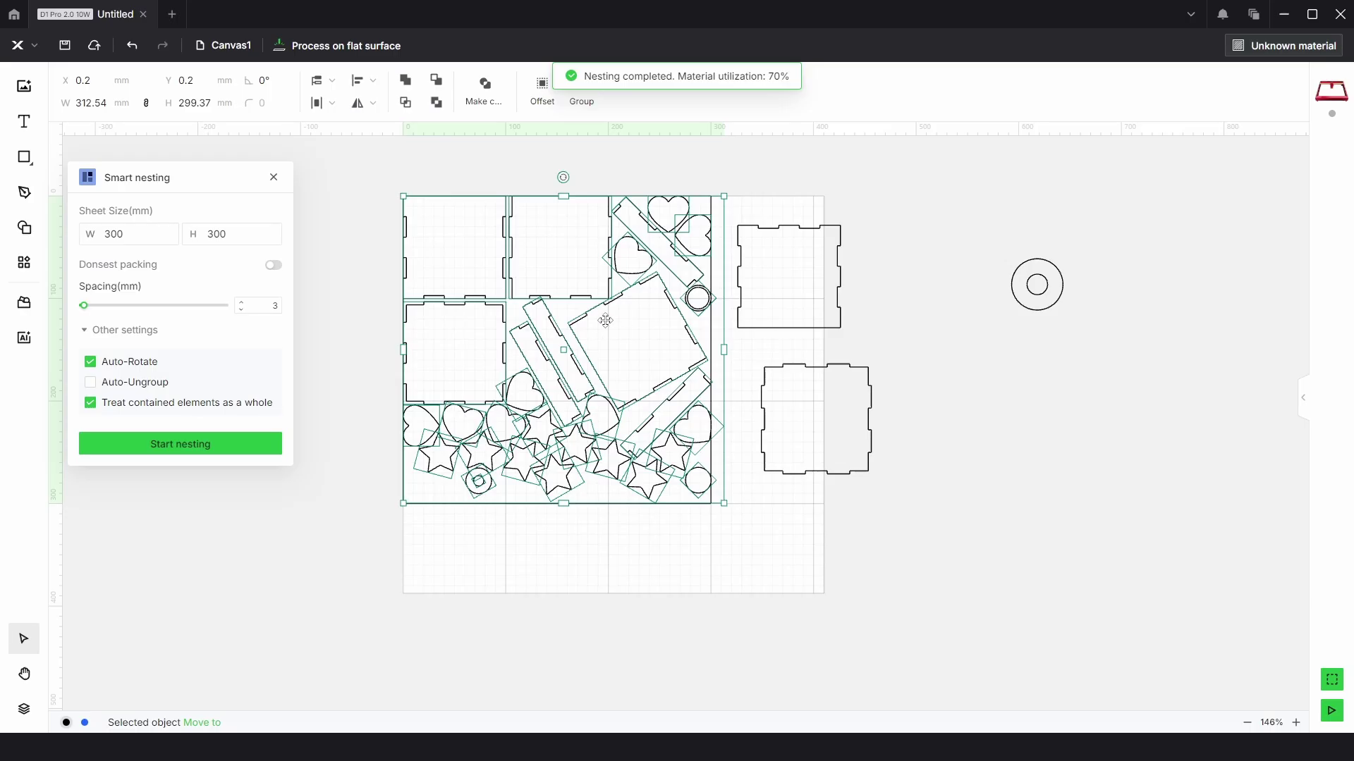
key("ctrl+z")
left_click_drag(342, 547, 712, 254)
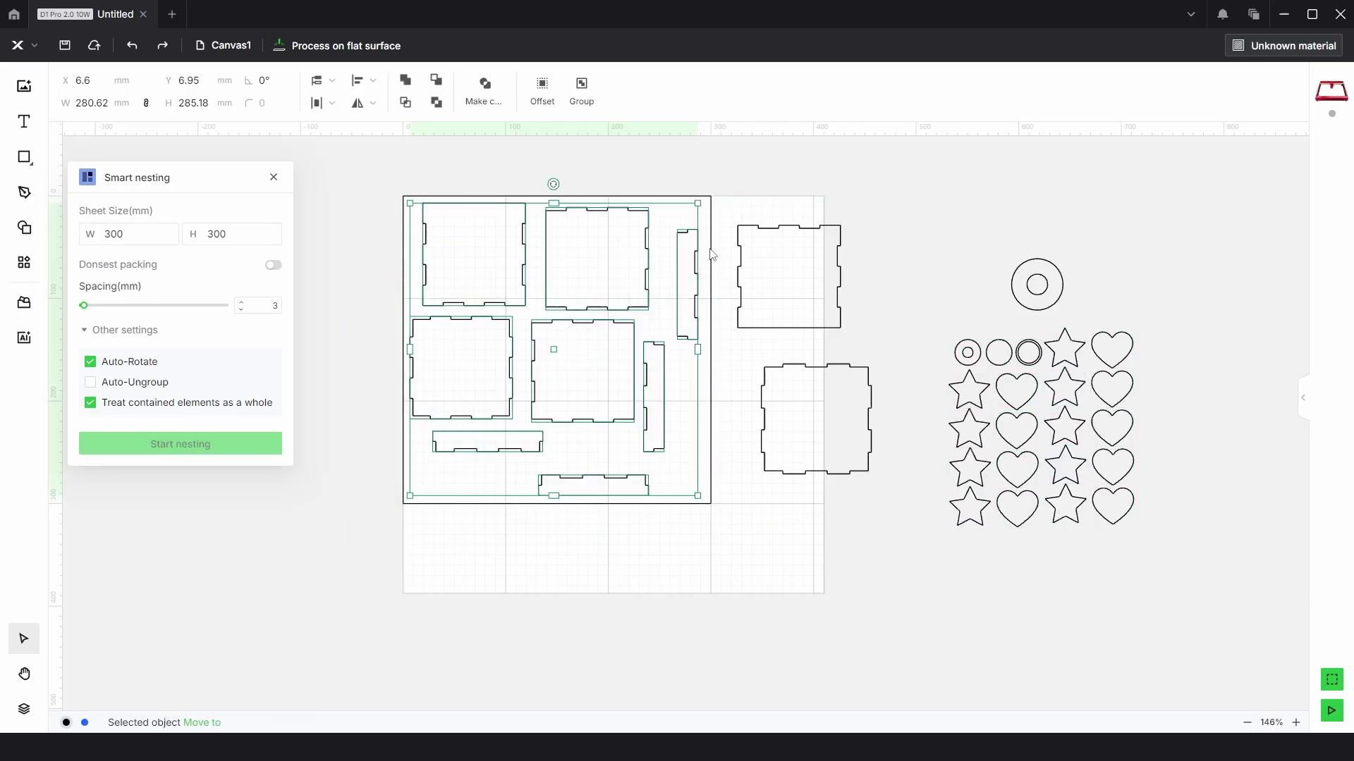
left_click(825, 265, "shift")
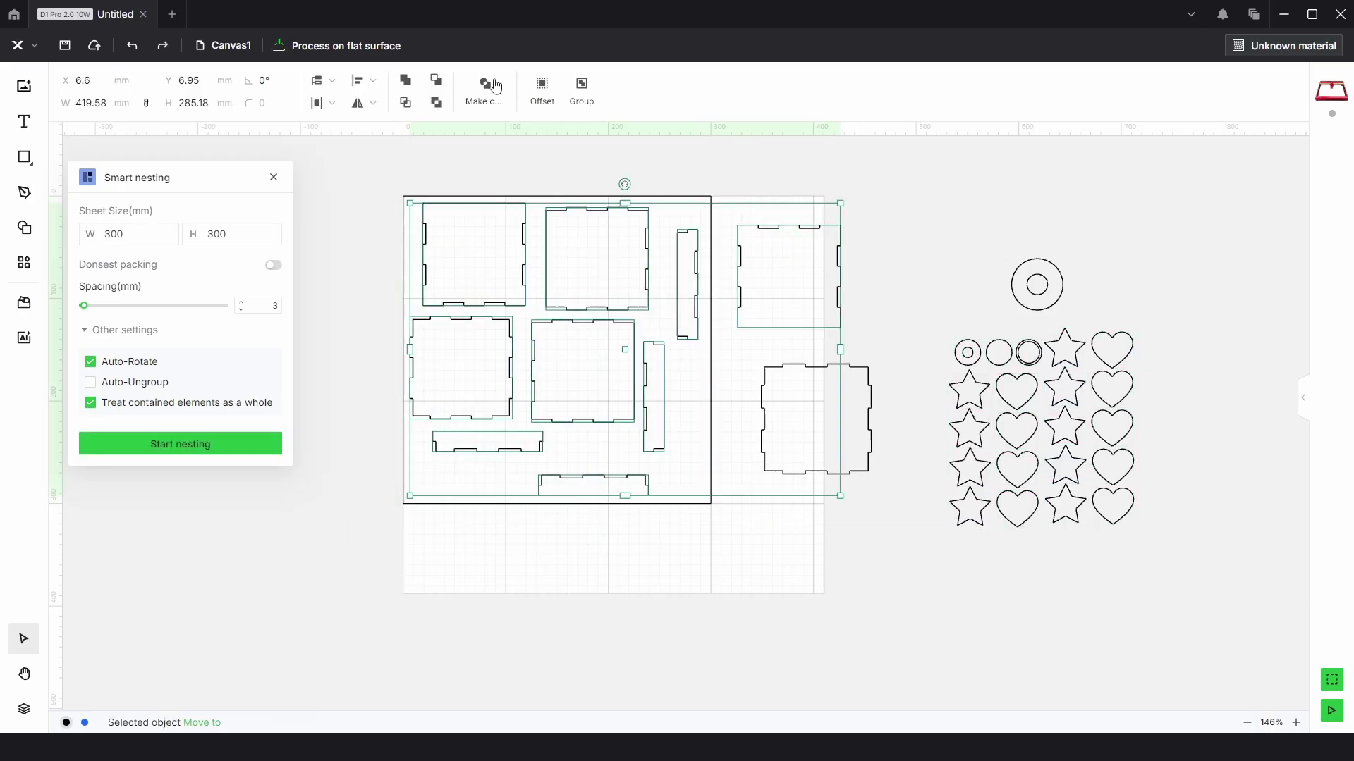
left_click(266, 447)
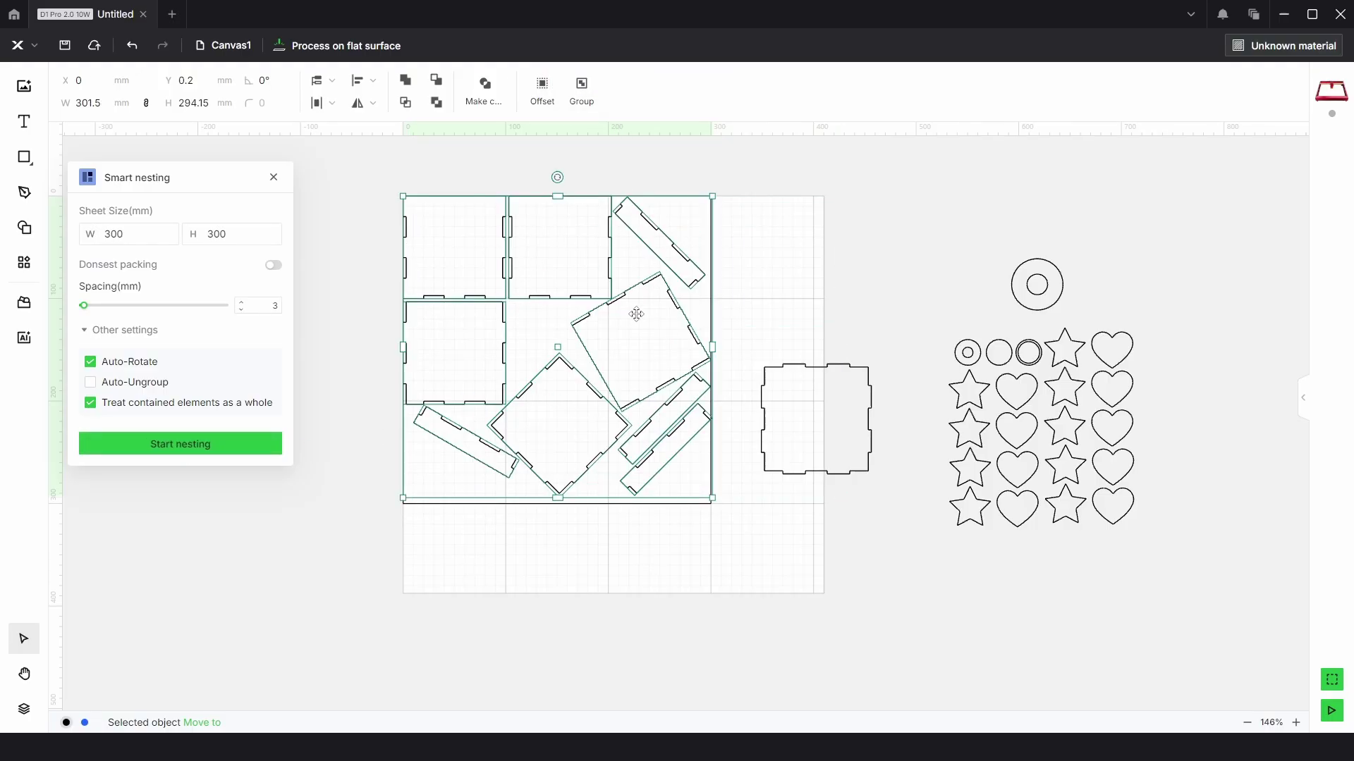
key("ctrl+z")
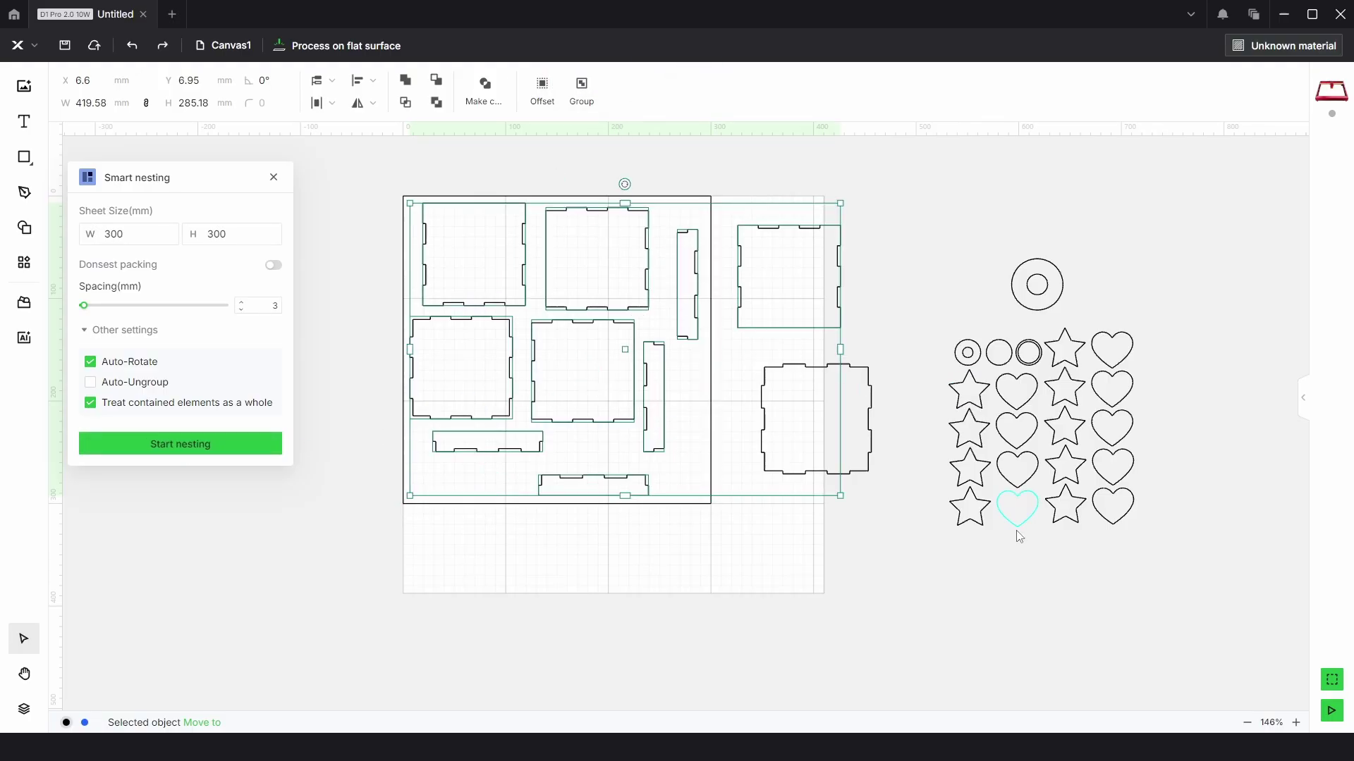
left_click_drag(935, 560, 1224, 333)
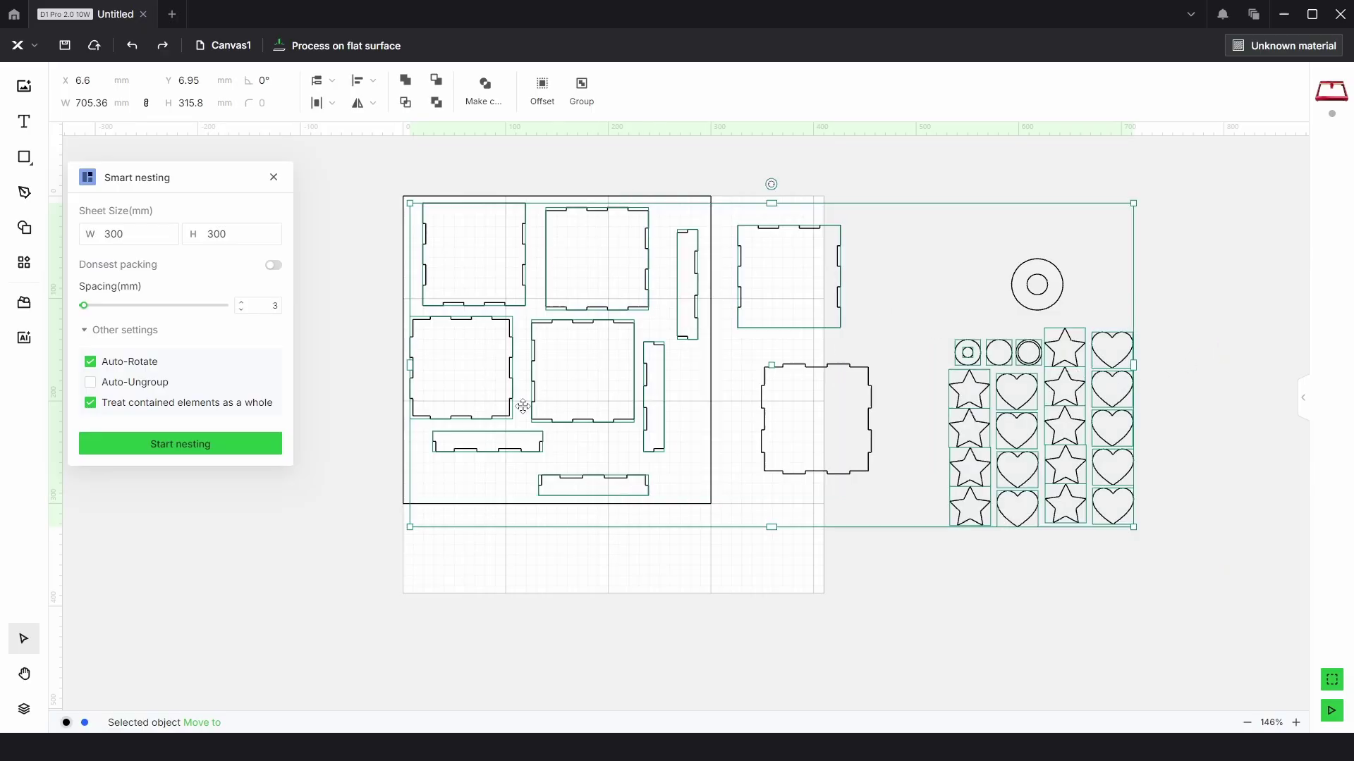
left_click(180, 444)
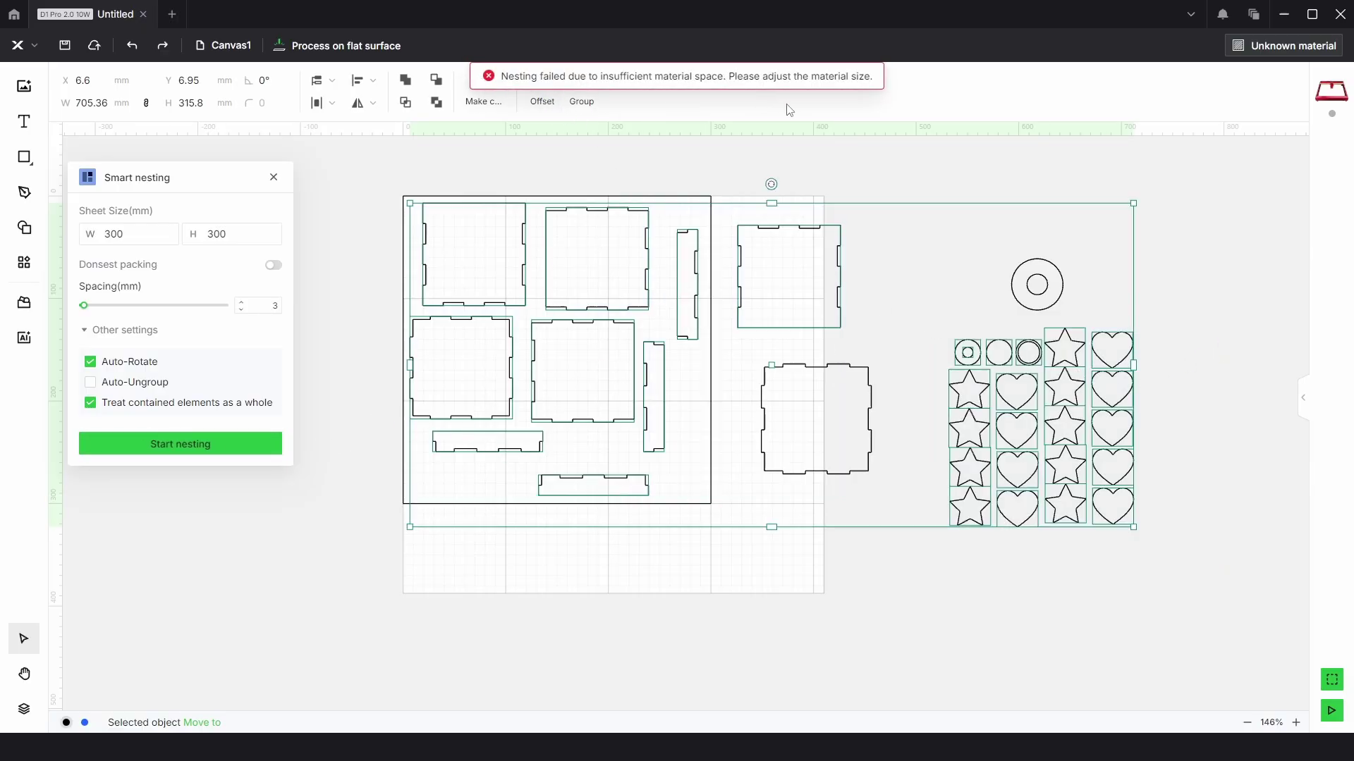
left_click(680, 383)
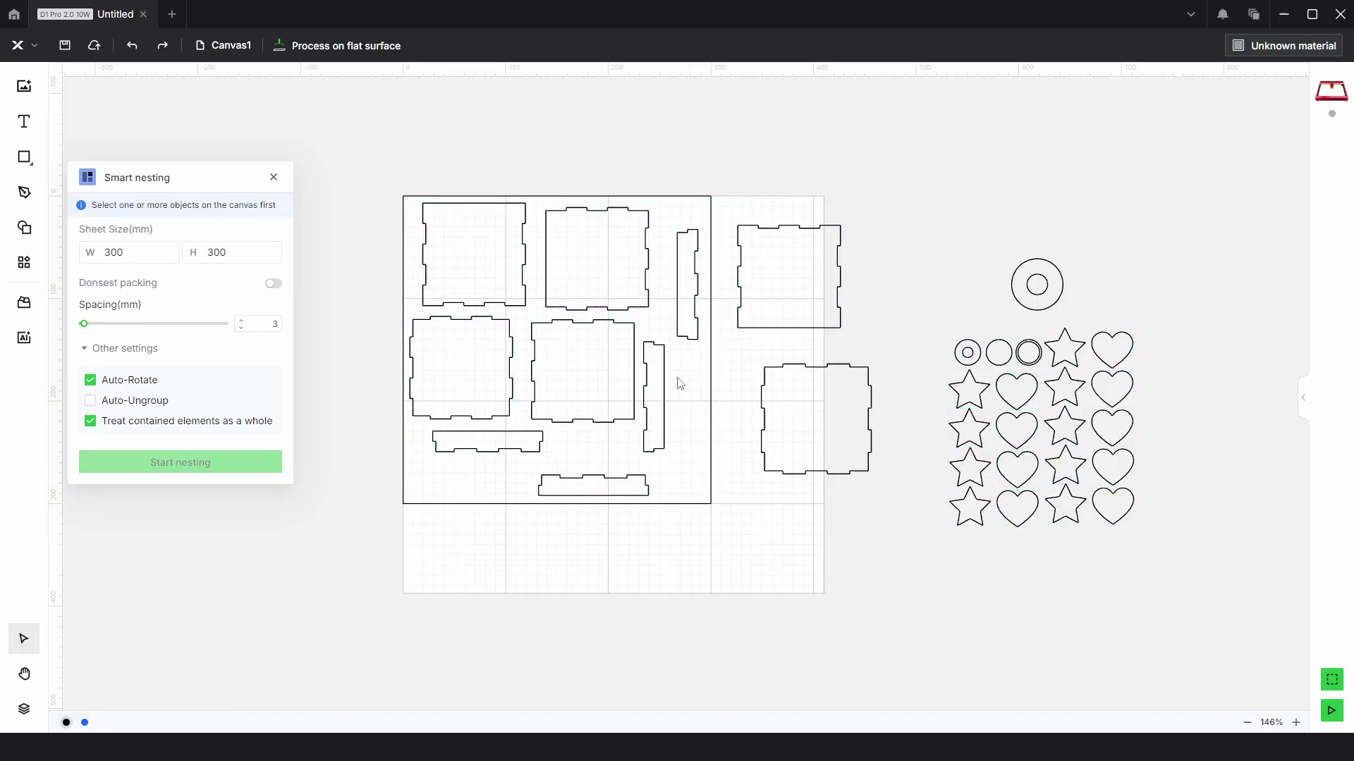
left_click_drag(436, 545, 703, 291)
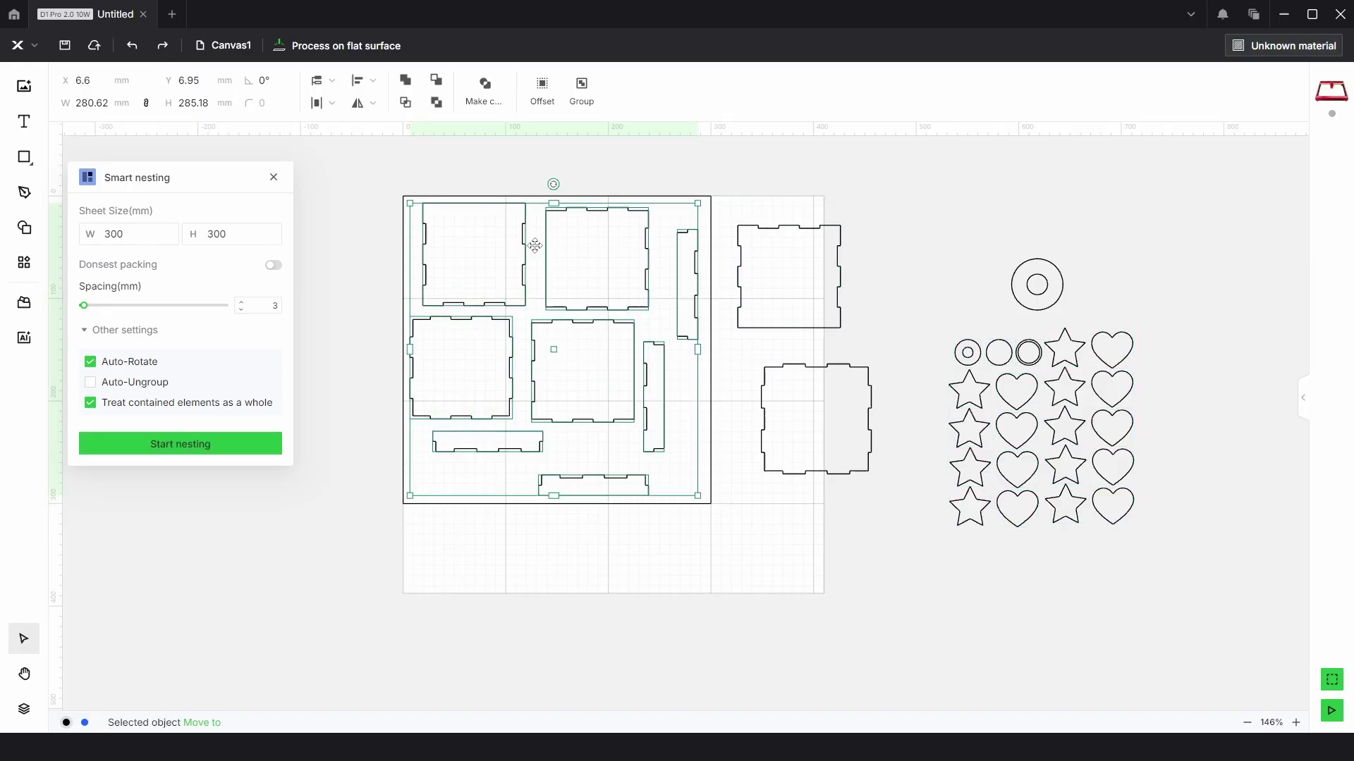
left_click(707, 568)
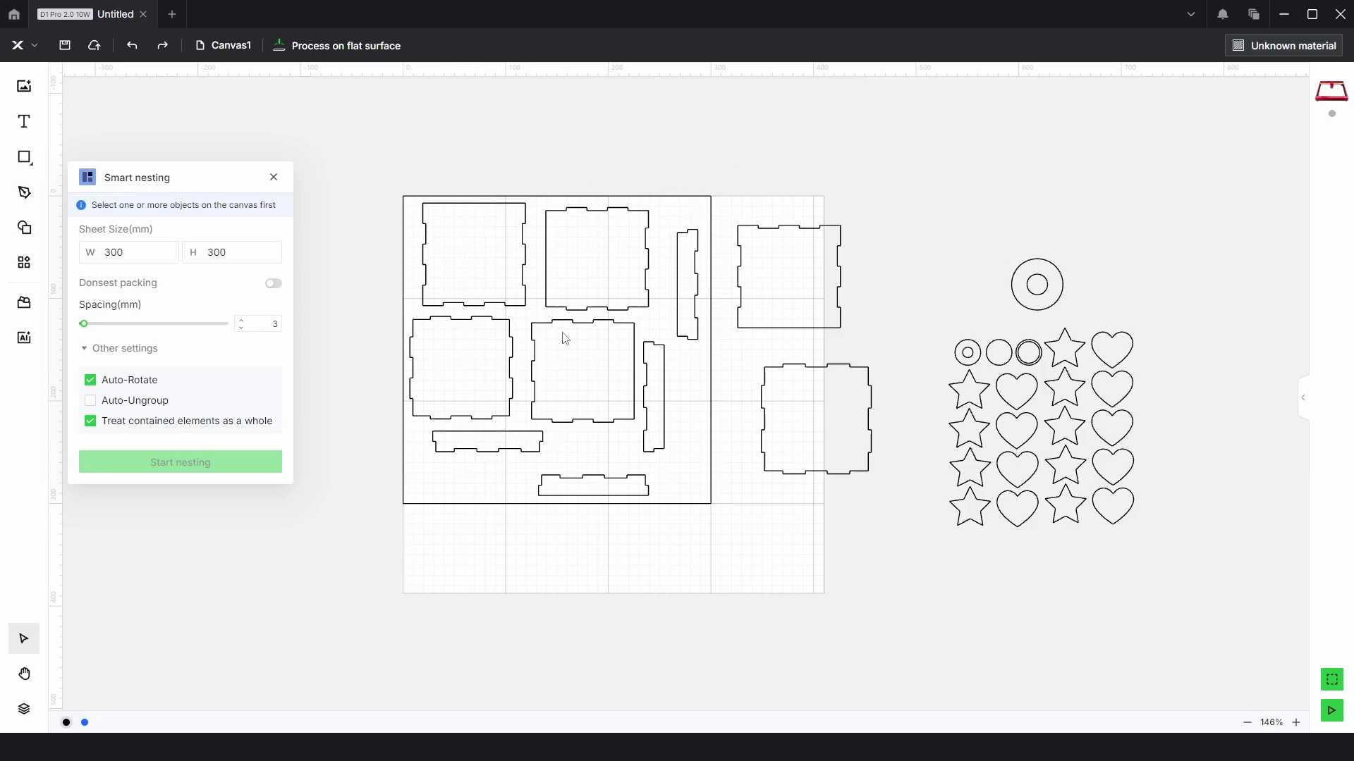
left_click_drag(580, 478, 475, 470)
left_click_drag(370, 551, 705, 305)
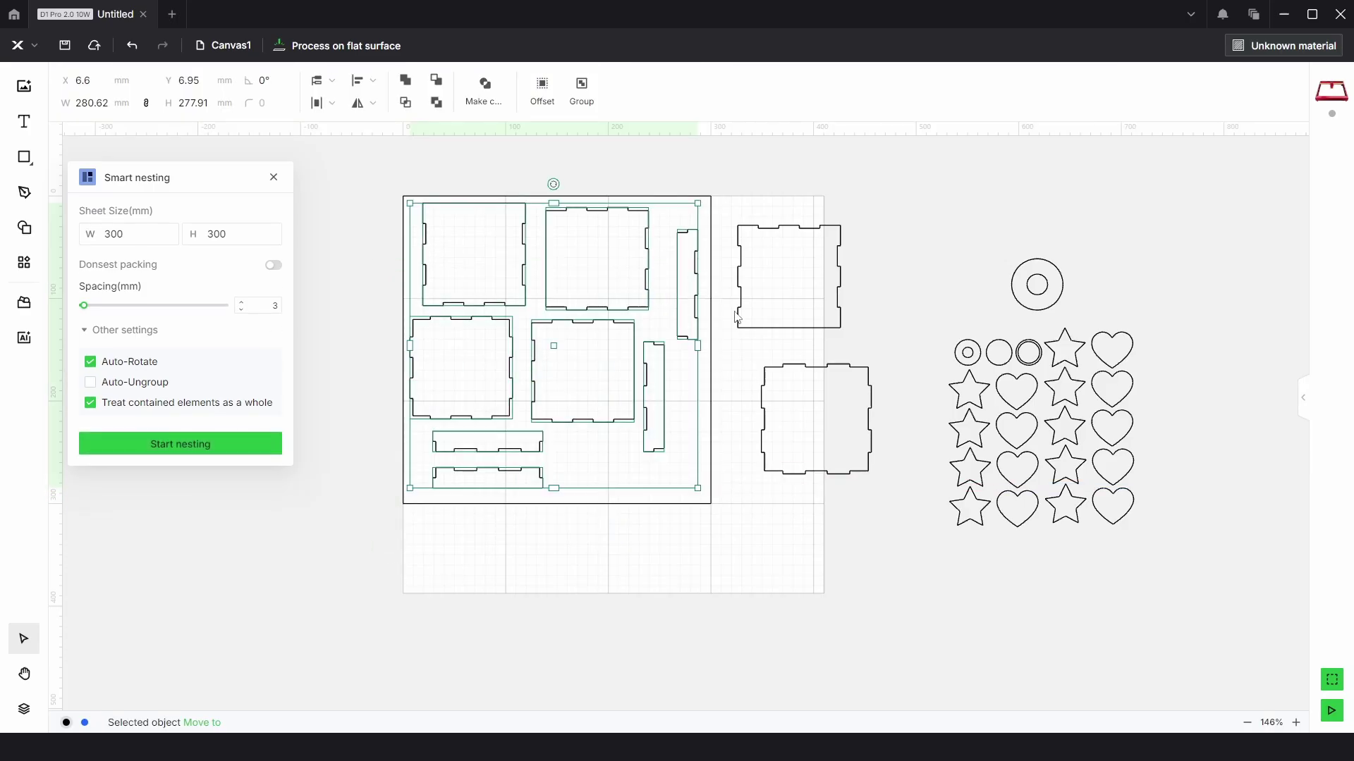
left_click(663, 361)
left_click_drag(664, 384, 663, 366)
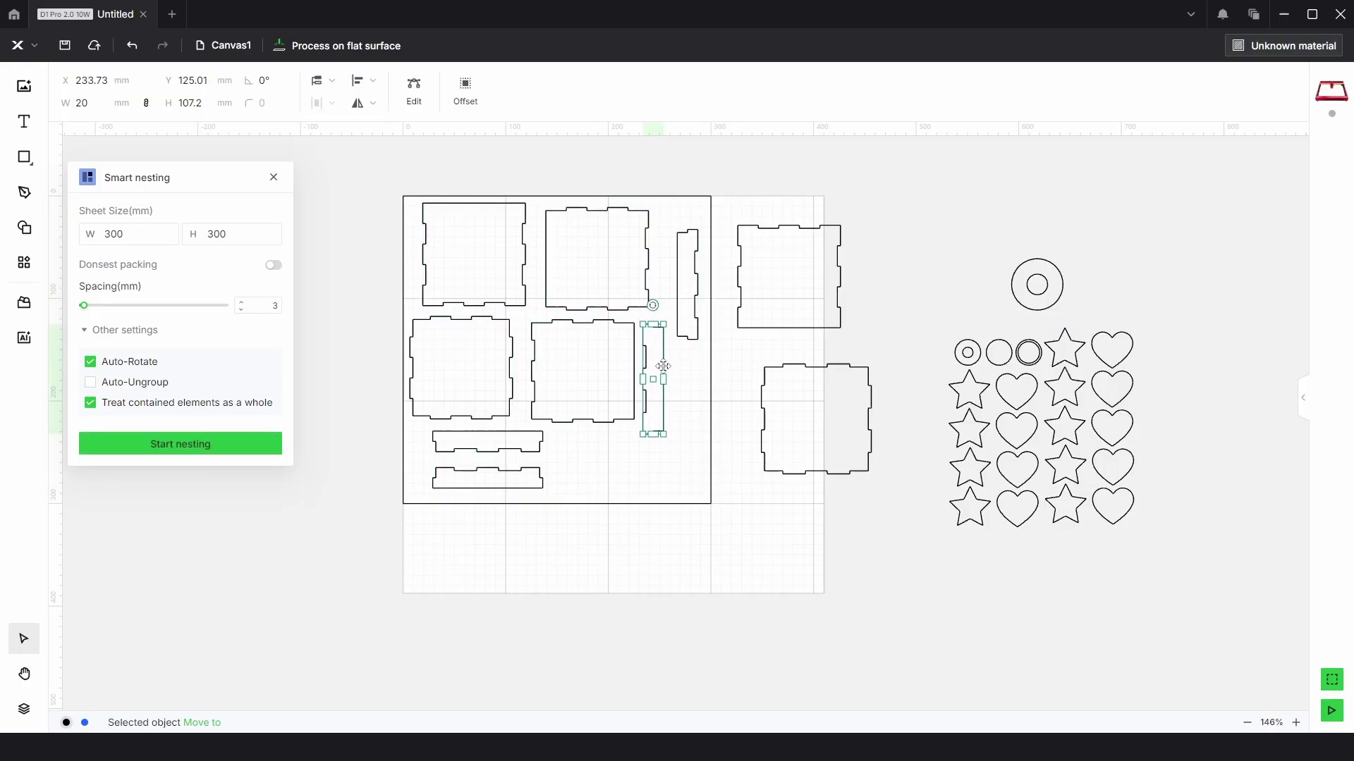
left_click(907, 248)
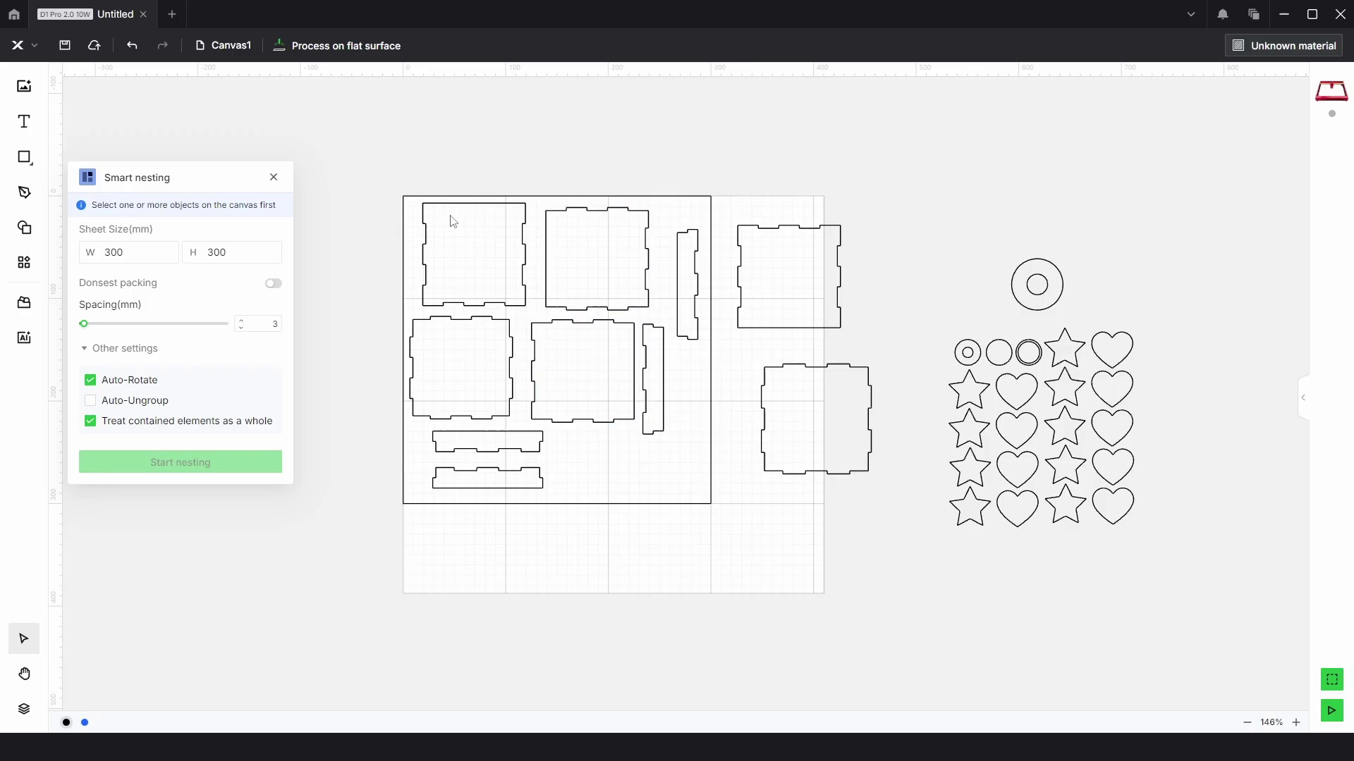
left_click_drag(409, 164, 1164, 643)
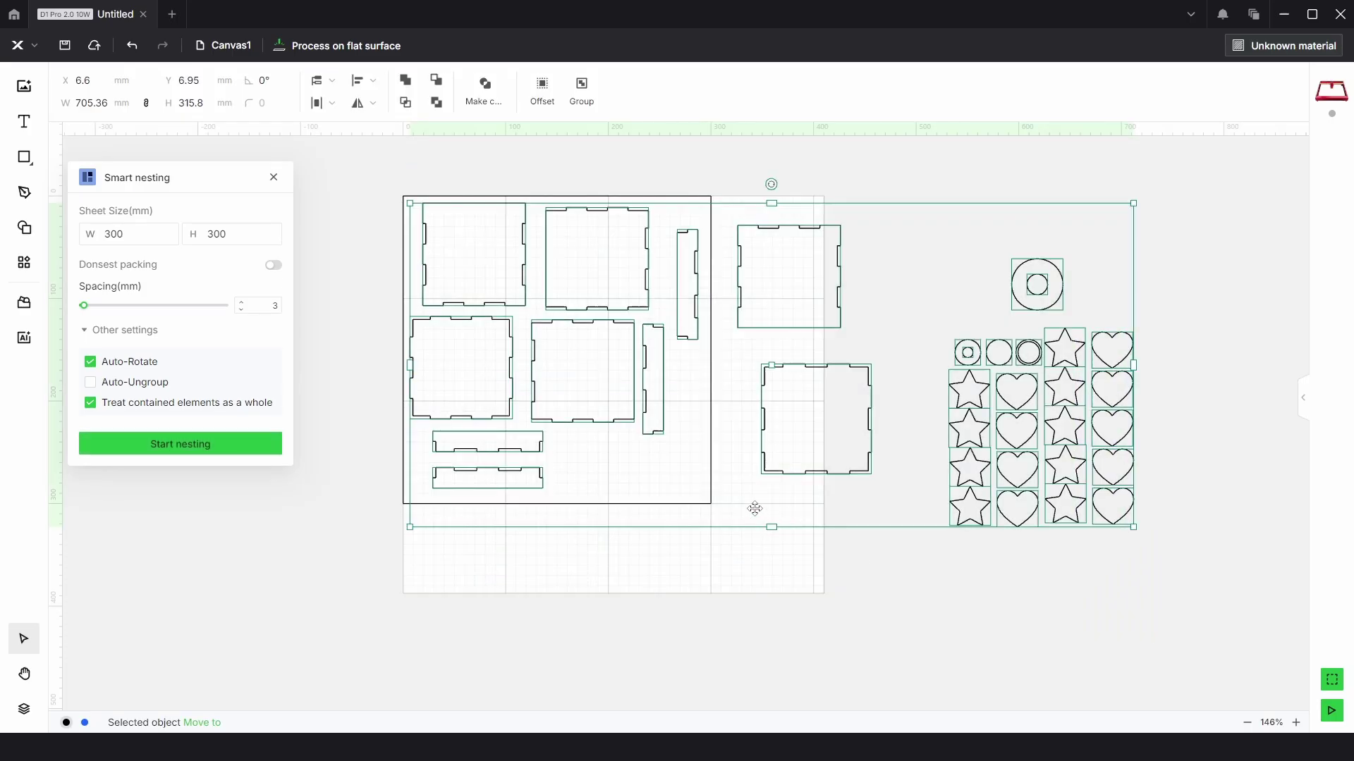
left_click(182, 449)
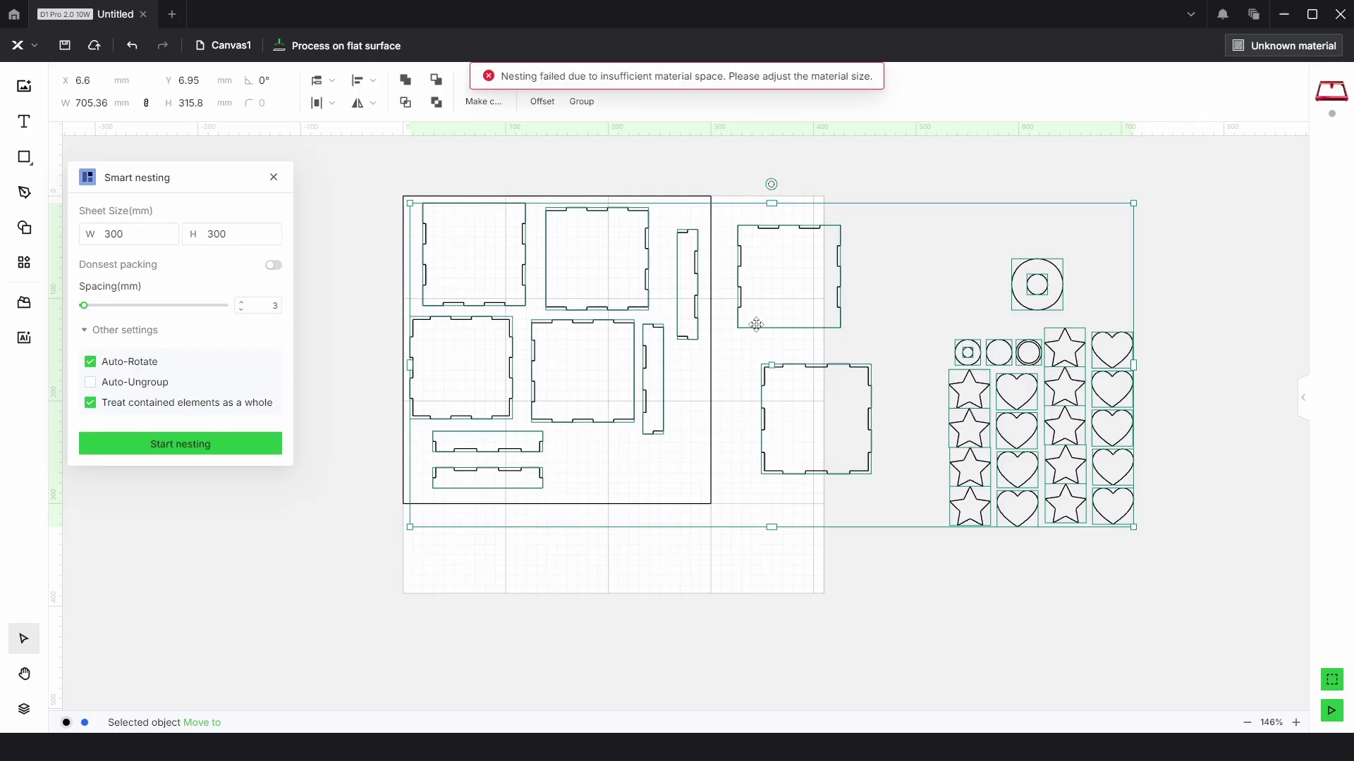
left_click(852, 200)
left_click_drag(403, 196, 717, 502)
left_click_drag(773, 196, 1013, 516)
left_click_drag(1129, 214, 1276, 543)
left_click(929, 567)
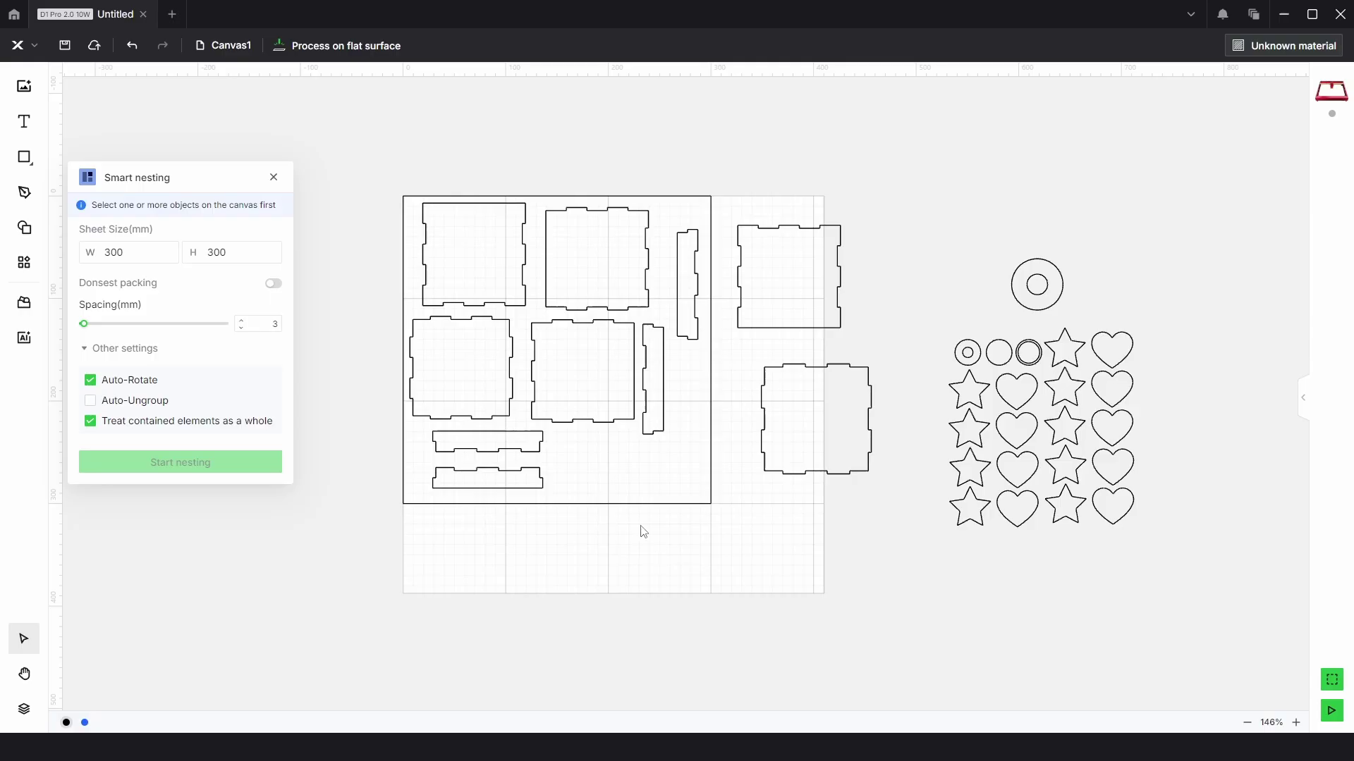
- Select the eight sheet pieces, the upper loose box piece and the bottom star/heart rows, and nest them
left_click_drag(402, 538, 702, 266)
left_click_drag(752, 204, 848, 306)
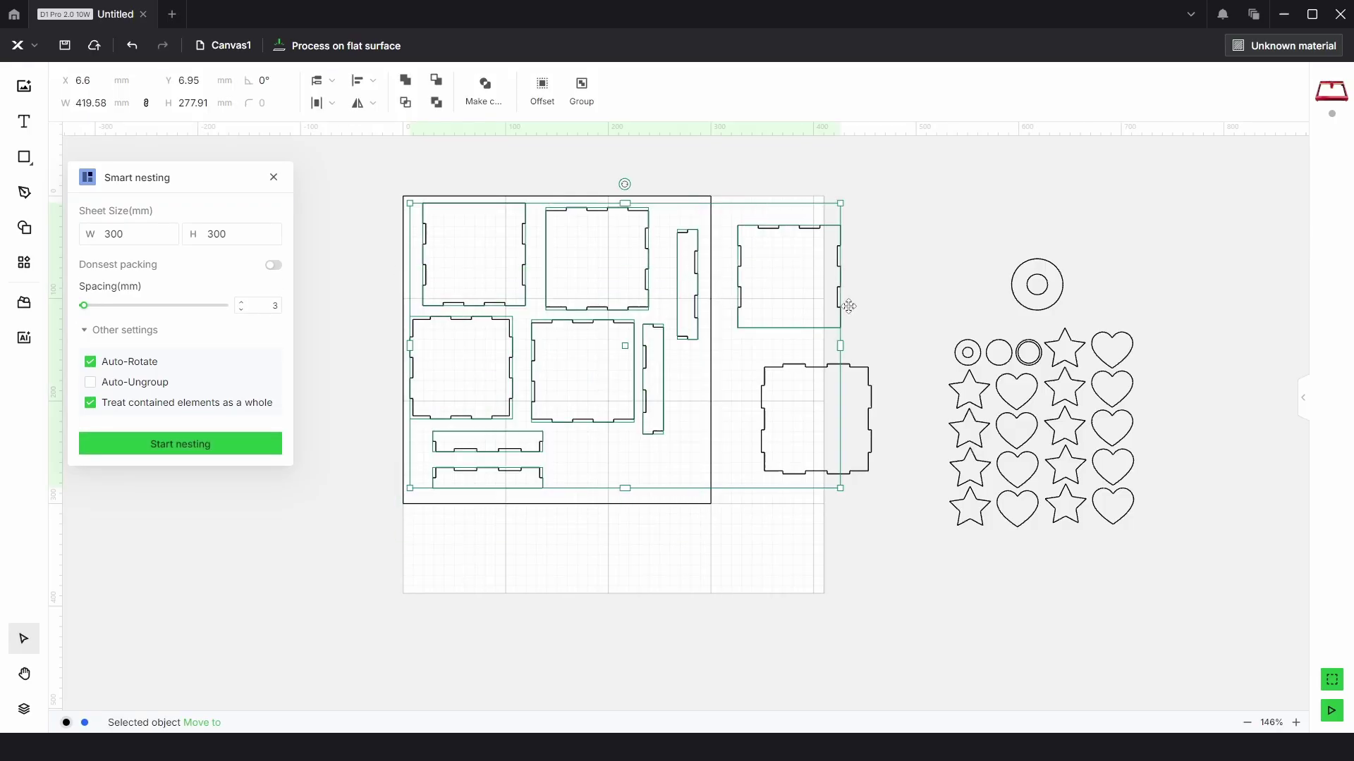
left_click_drag(905, 572, 1202, 474)
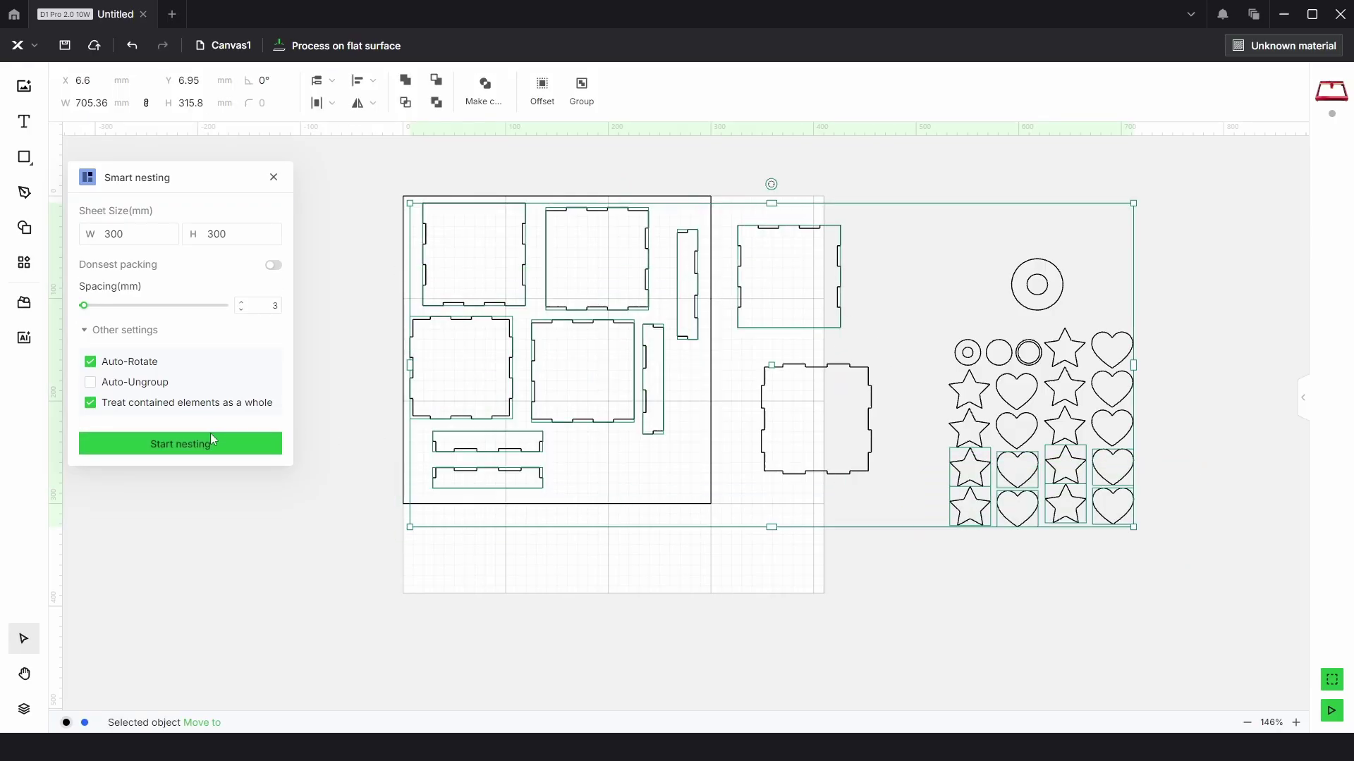
left_click(258, 444)
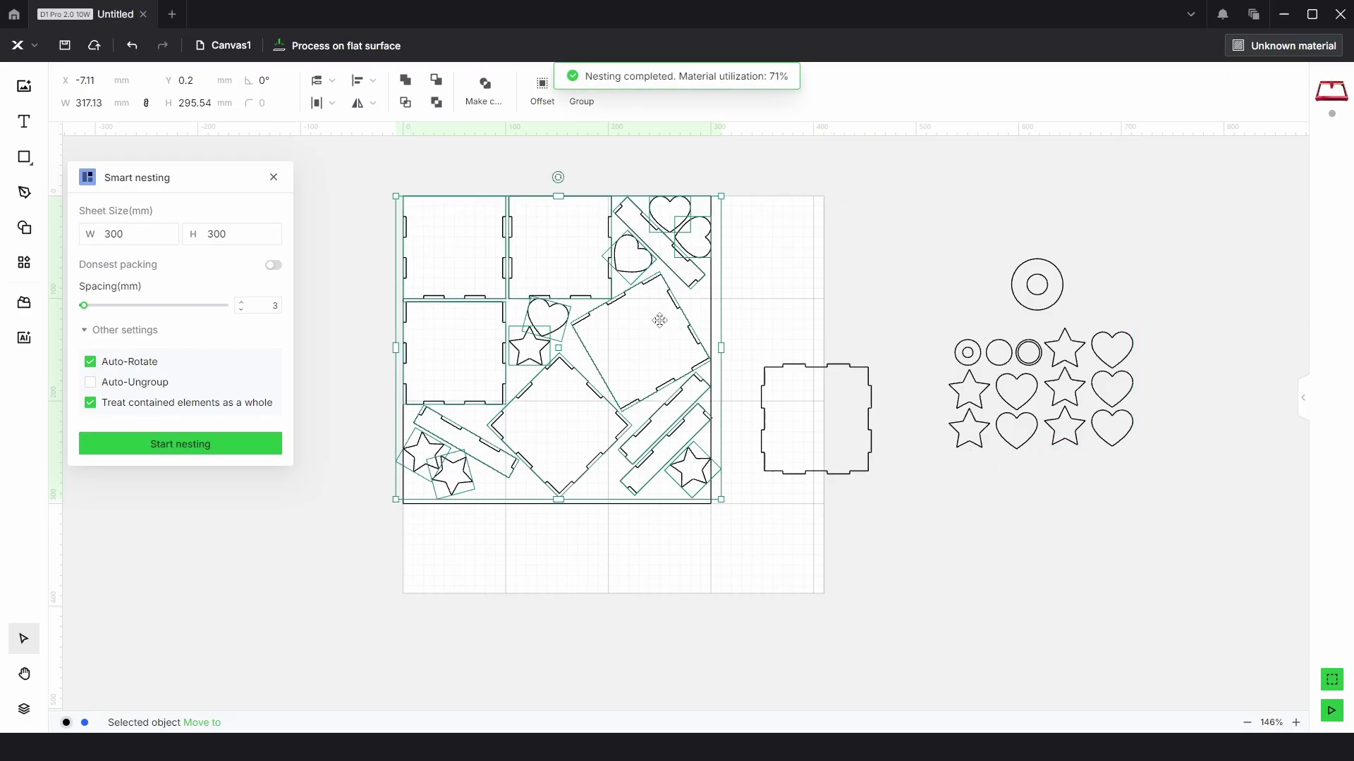
- Add the right column of hearts, drop two after failed attempts, and re-nest to 71% utilisation
left_click_drag(1144, 483, 1118, 319)
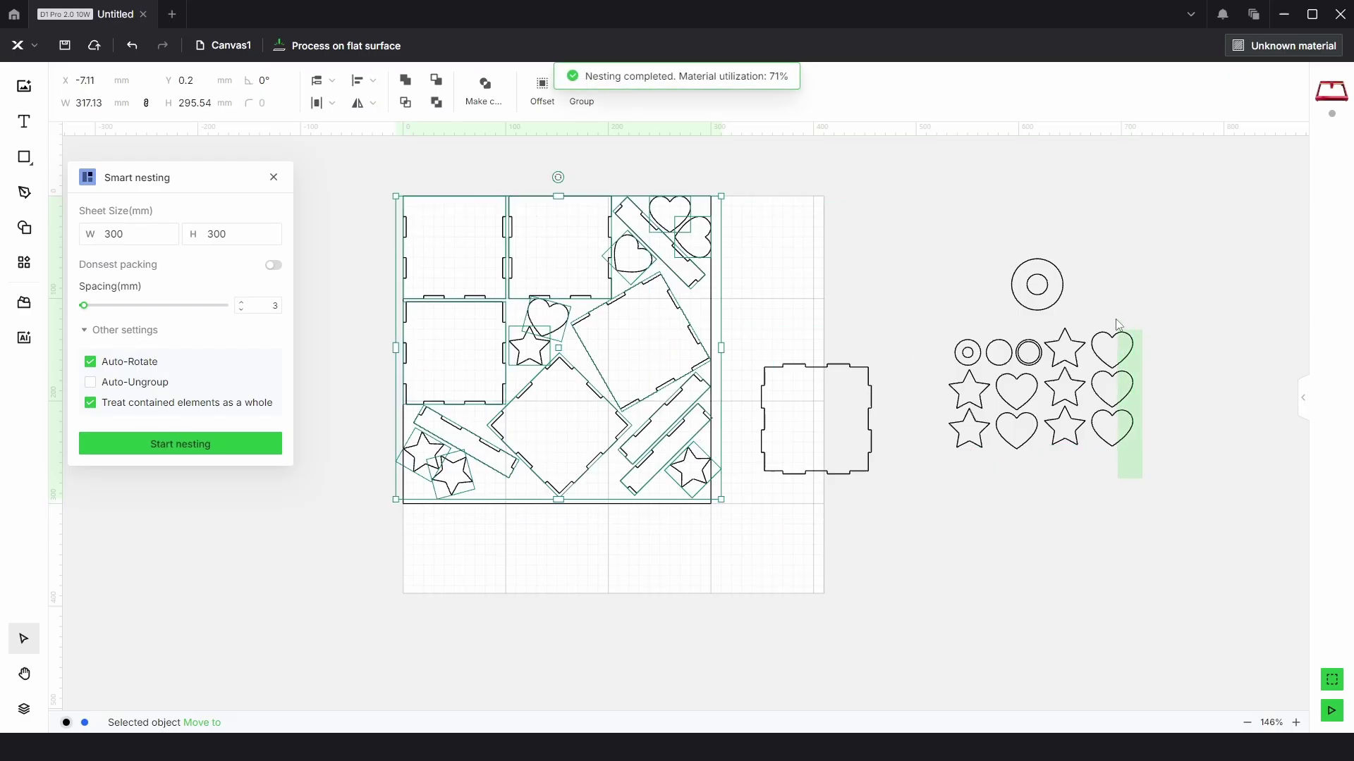
left_click(187, 444)
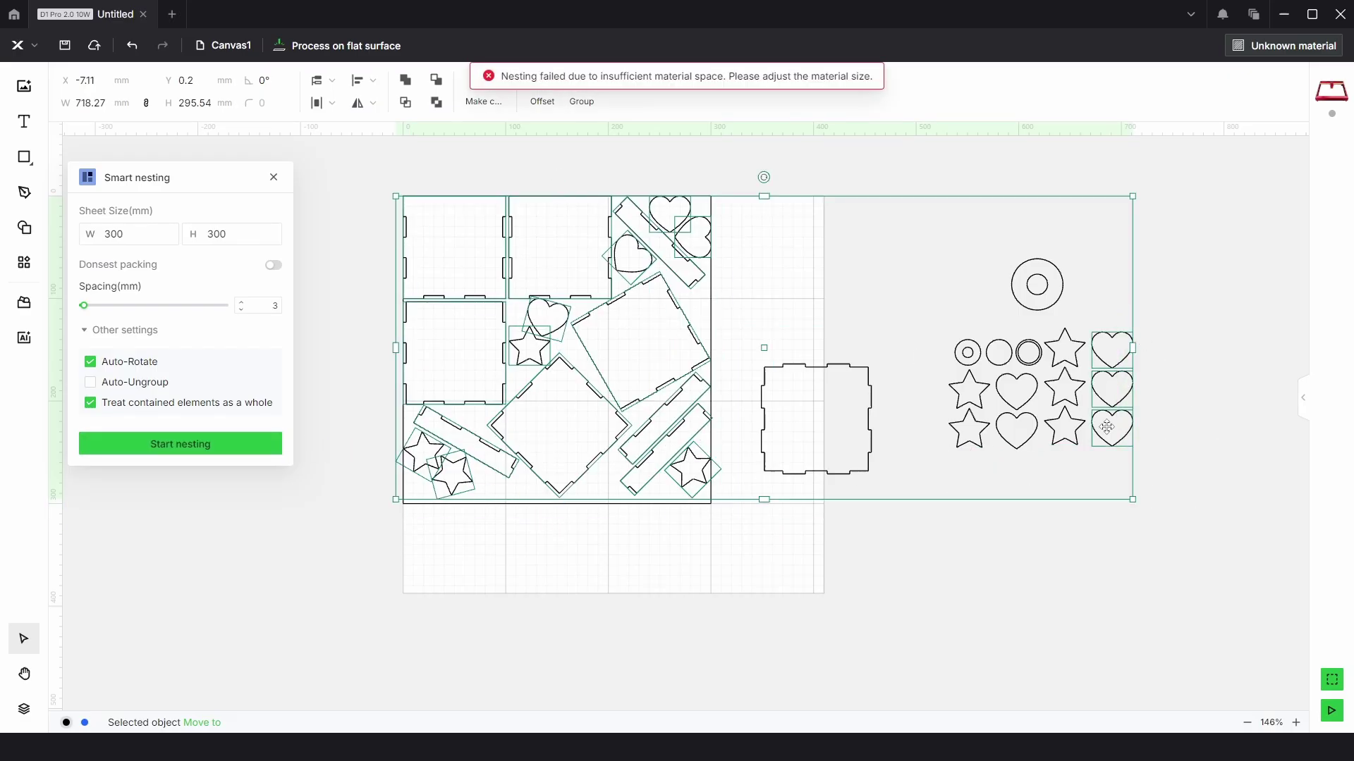
left_click_drag(1124, 345, 1125, 349)
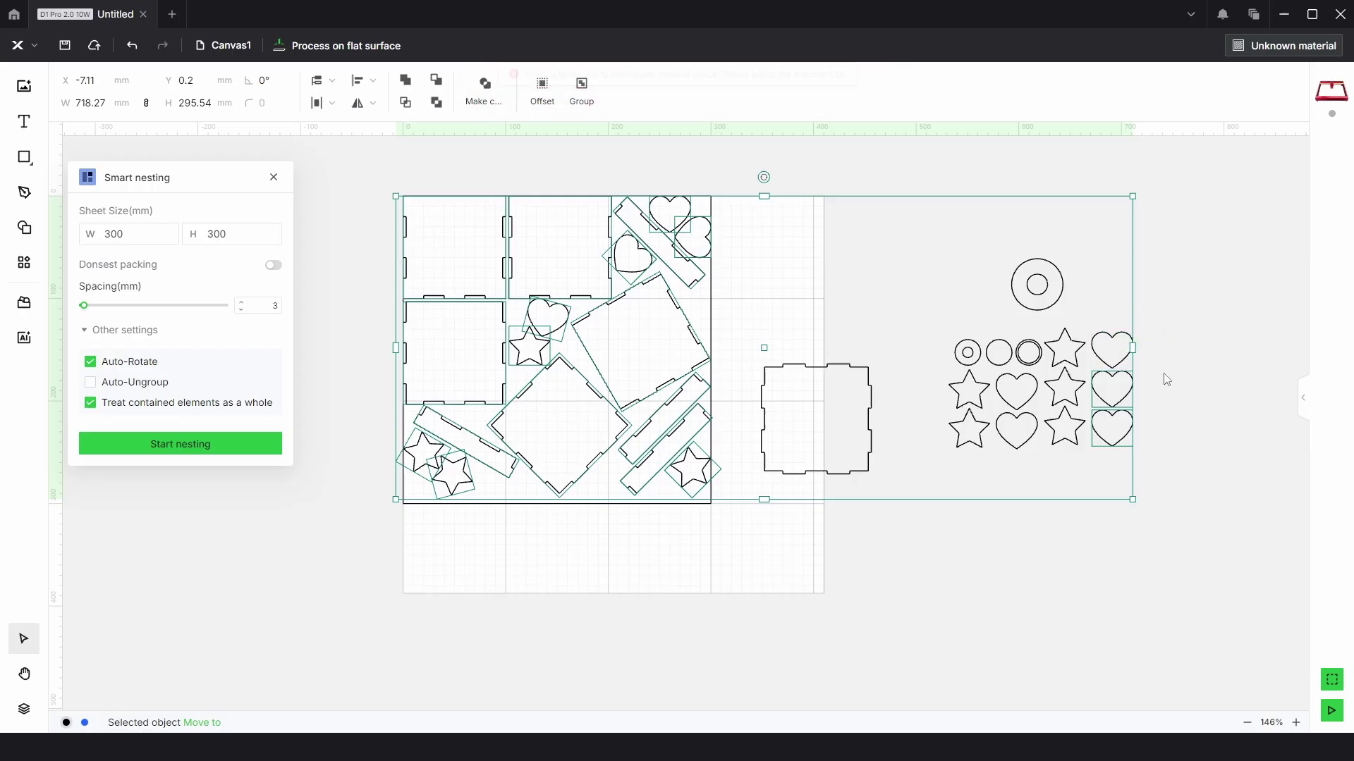
left_click(239, 450)
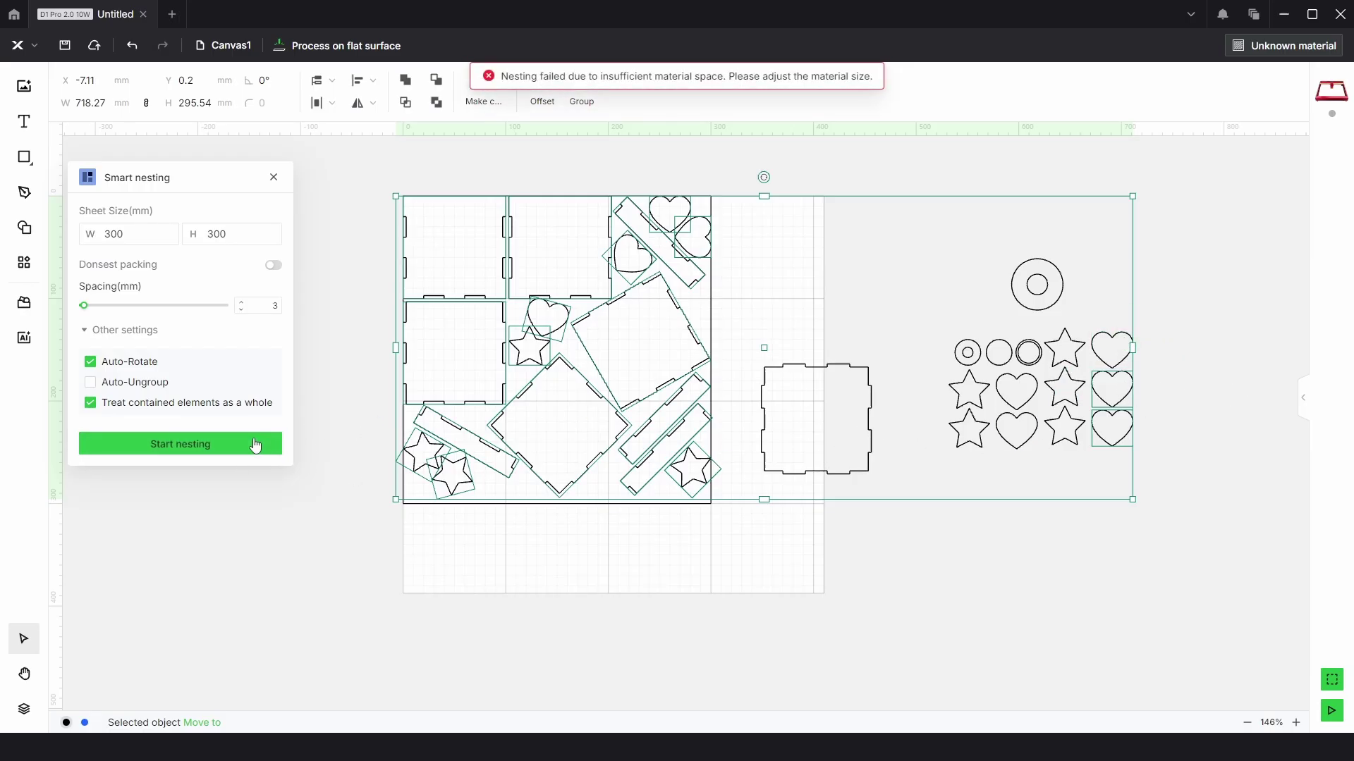
left_click(1114, 392, "shift")
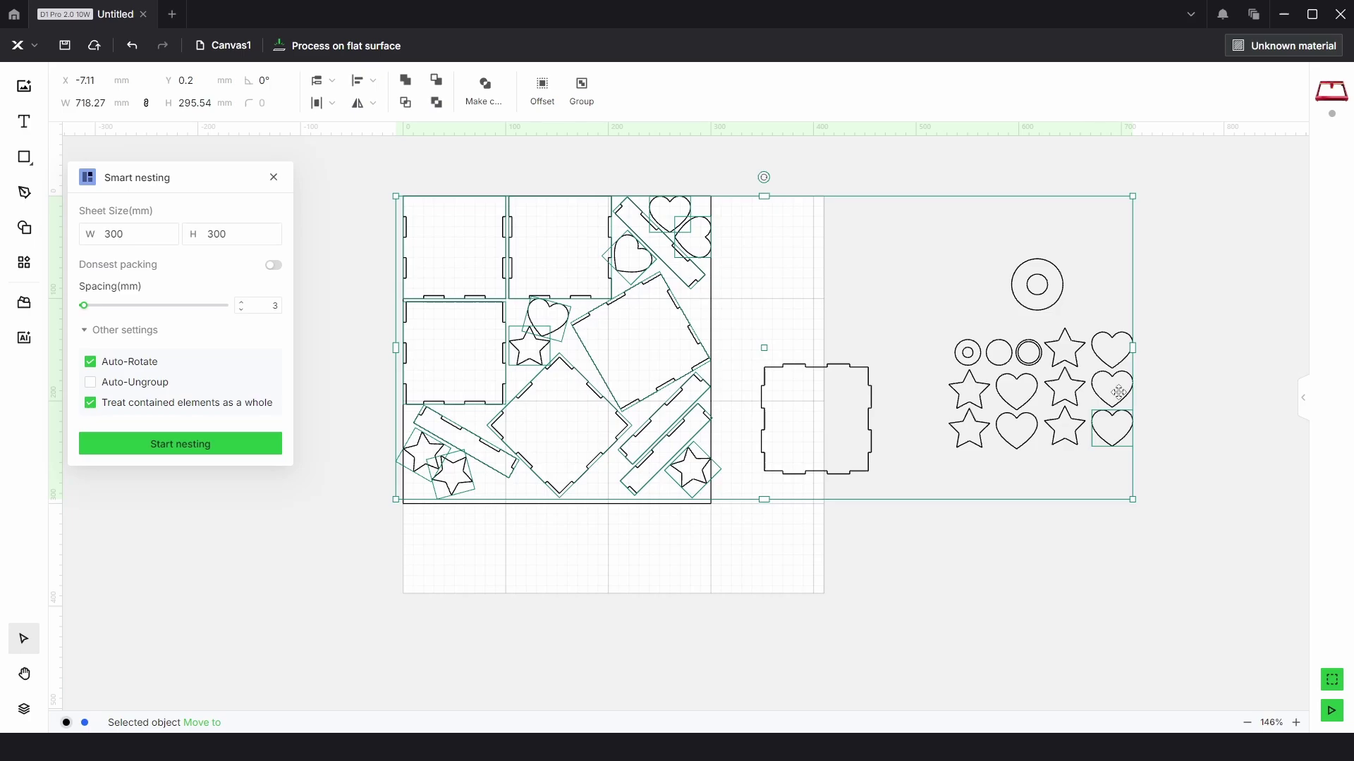
left_click(218, 446)
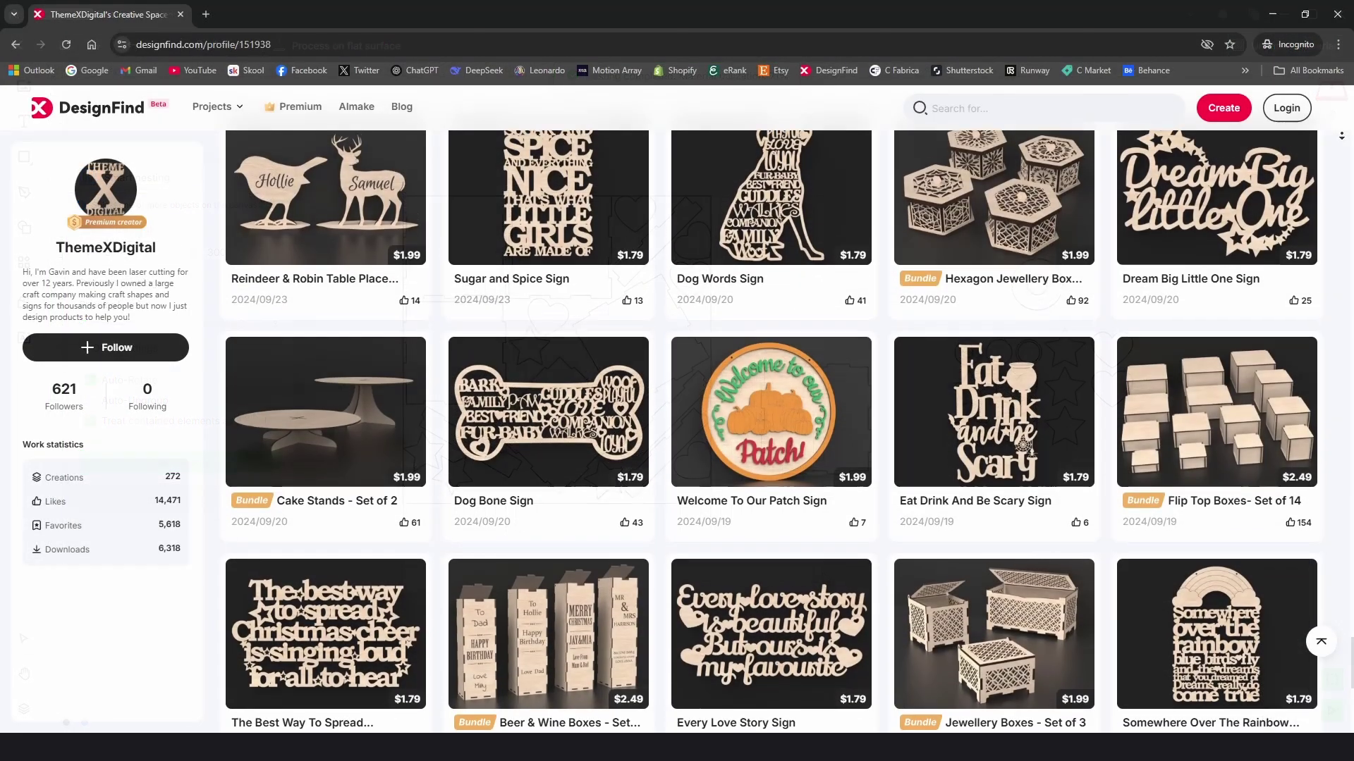
scroll(775, 423, "down", 4)
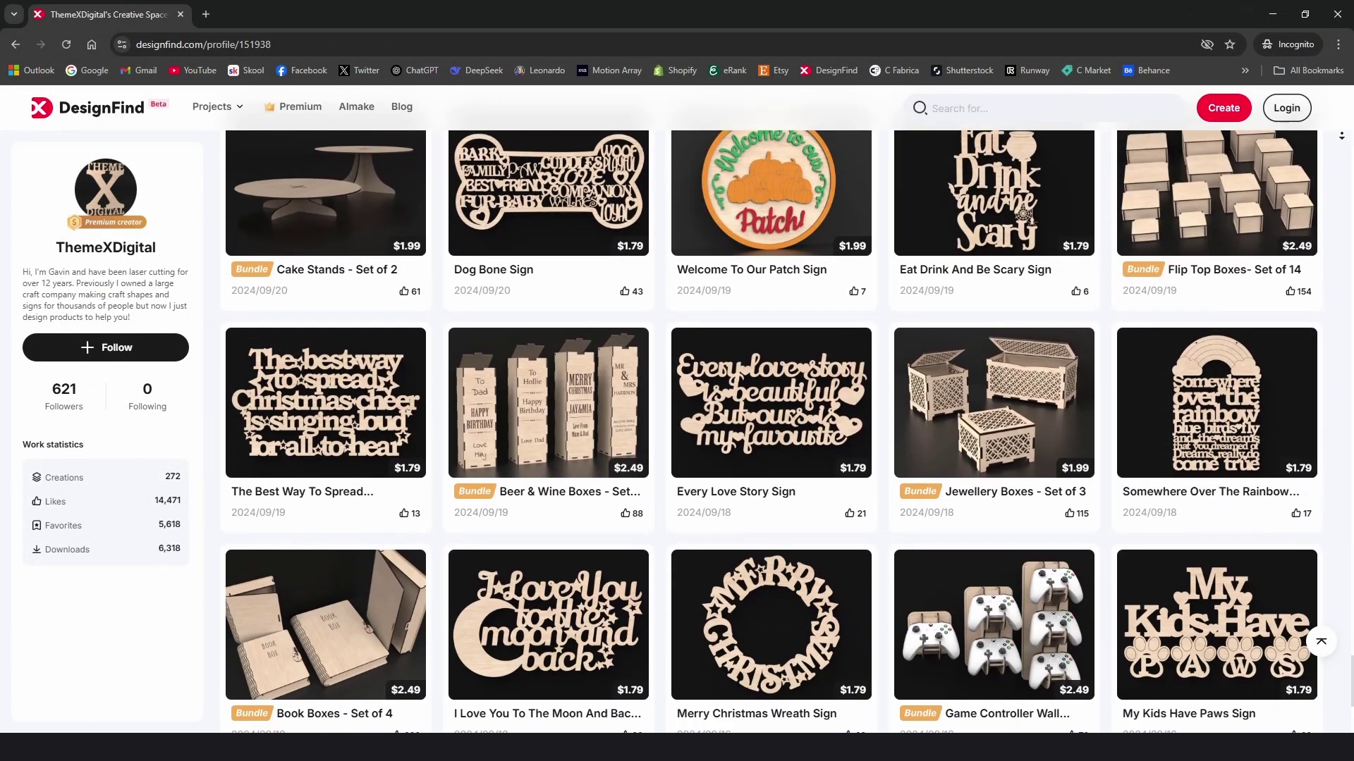
scroll(776, 423, "down", 7)
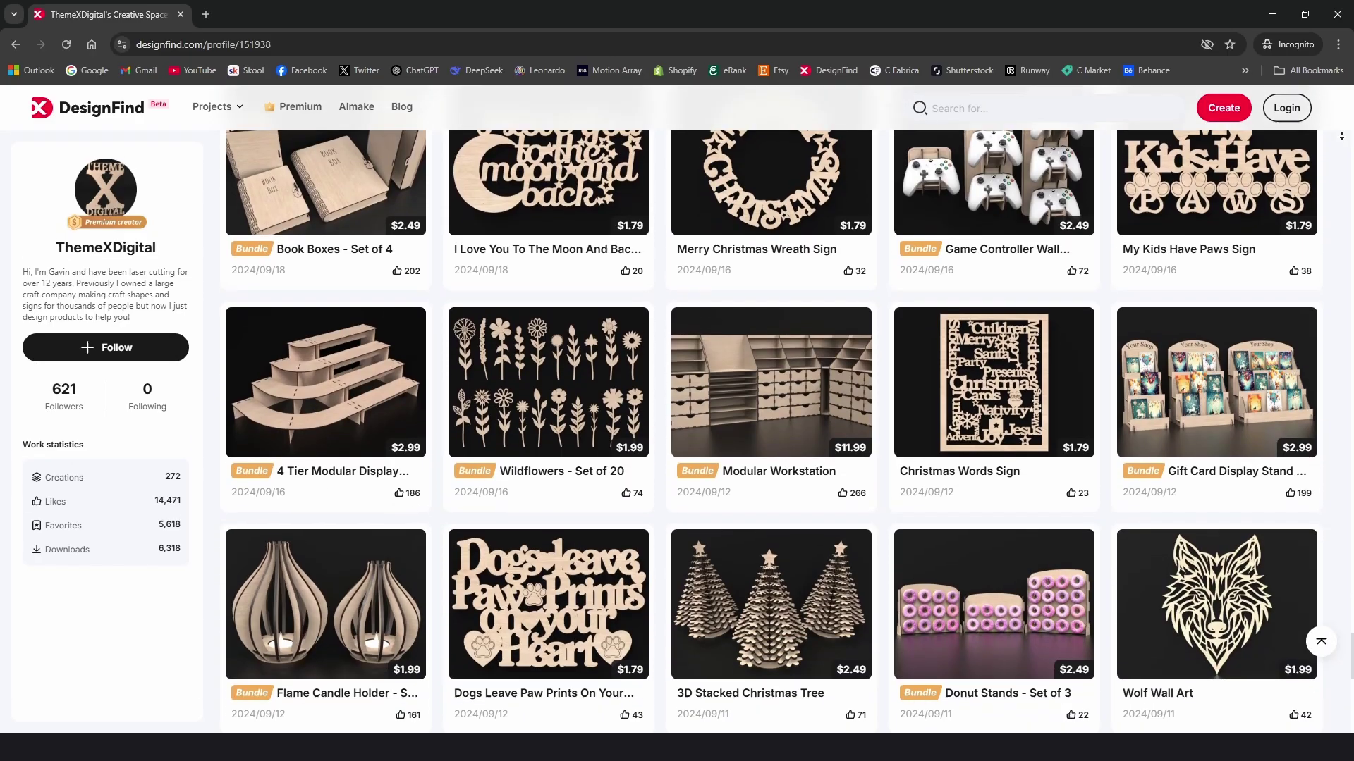
scroll(775, 423, "down", 7)
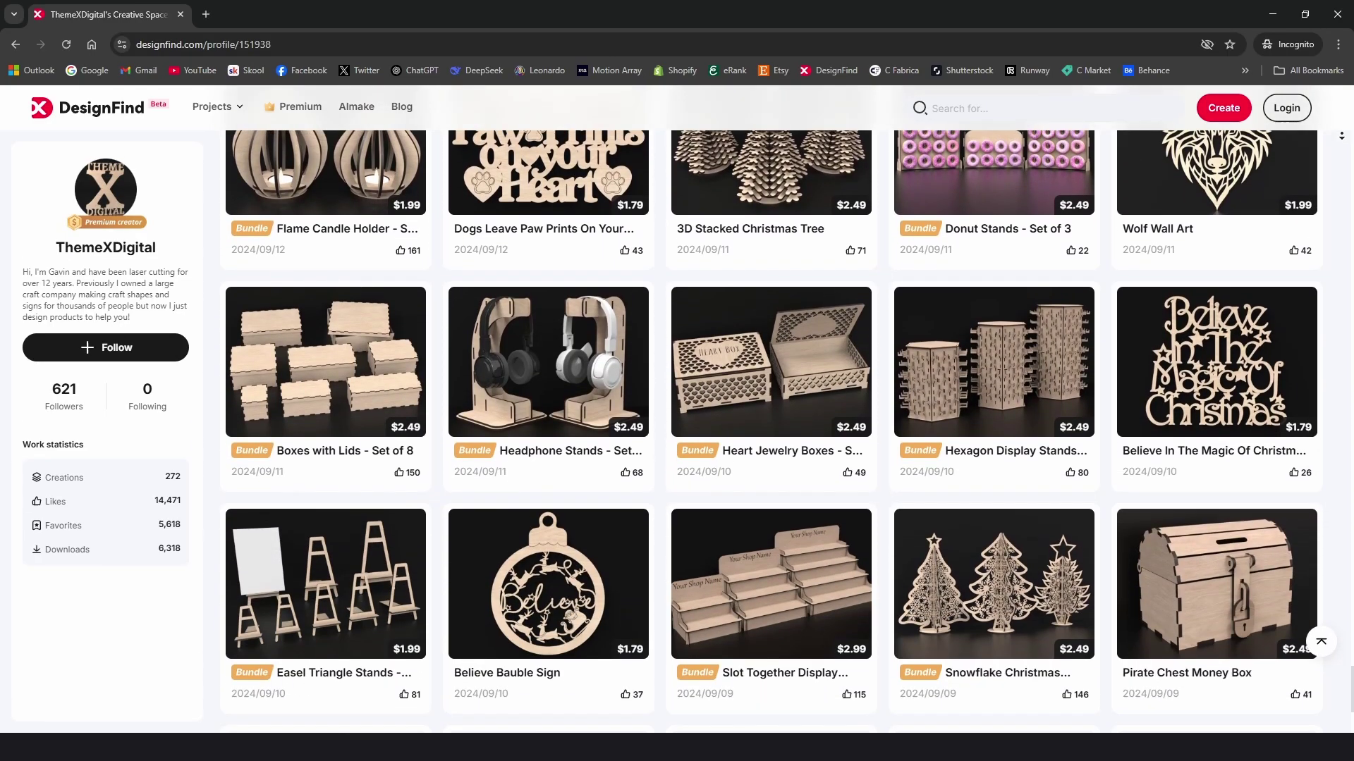
scroll(775, 423, "down", 7)
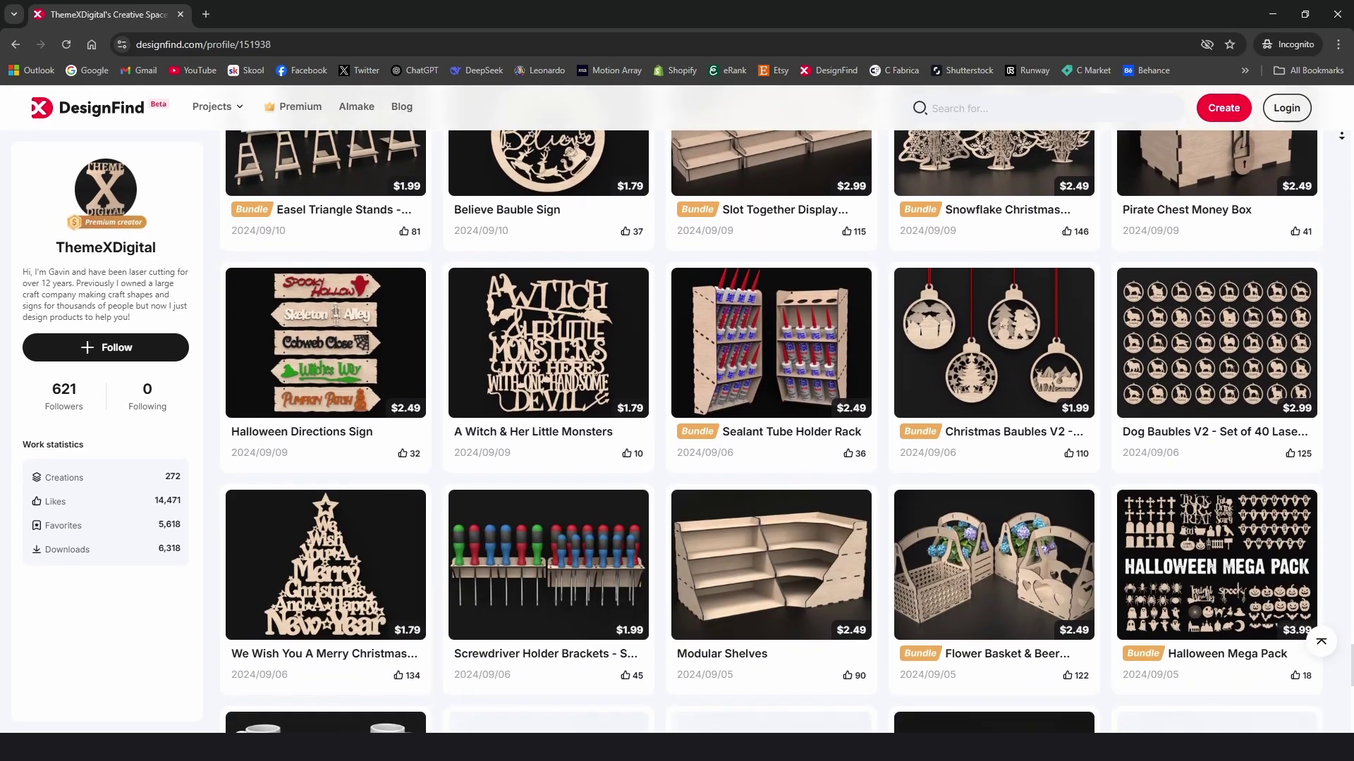
scroll(775, 423, "down", 7)
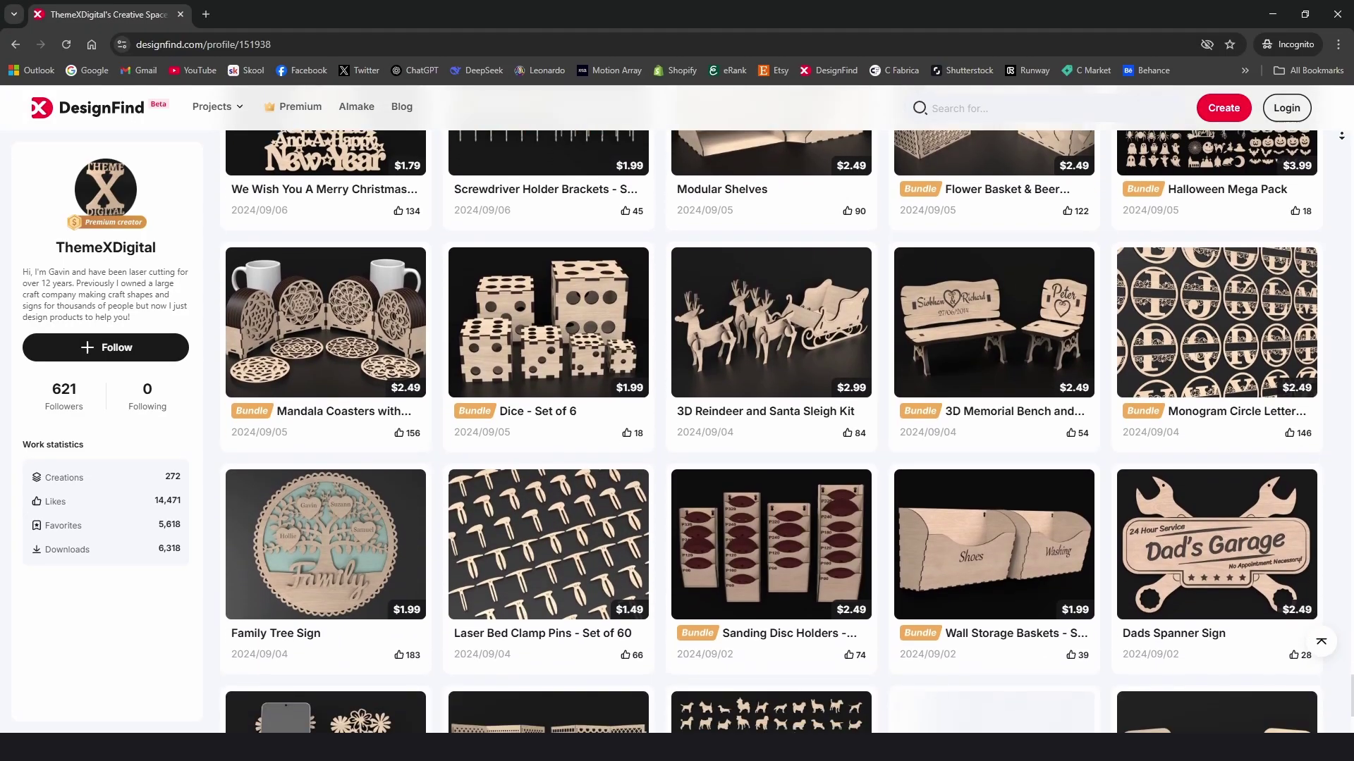
scroll(776, 423, "down", 7)
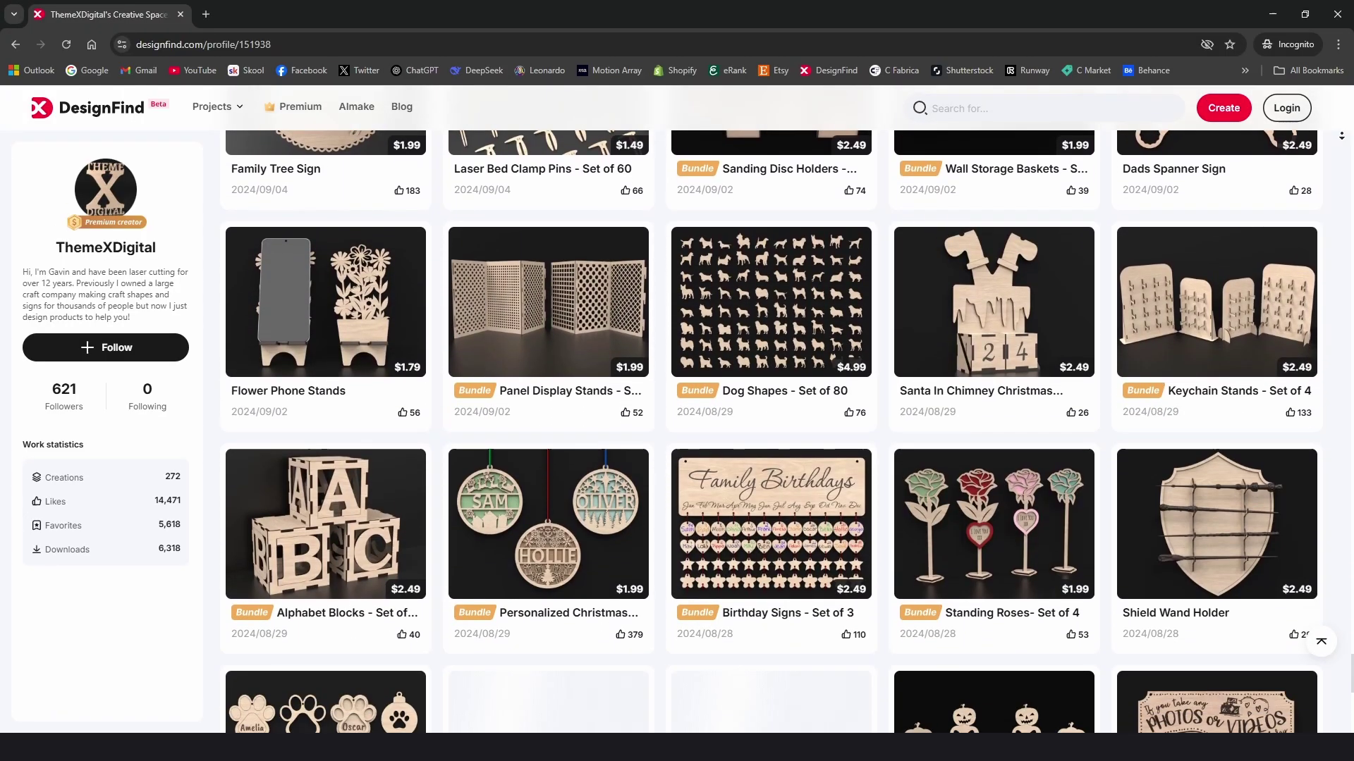
scroll(775, 423, "down", 7)
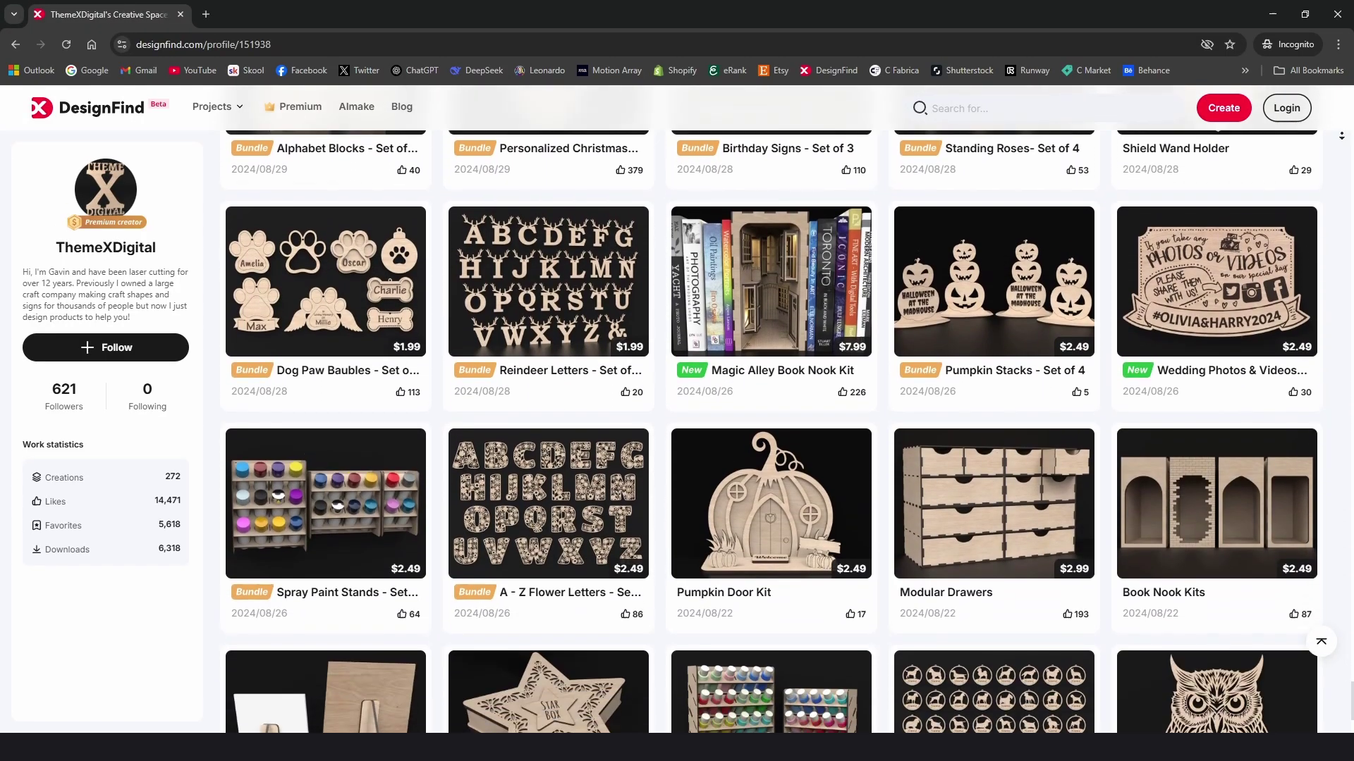
scroll(775, 423, "down", 7)
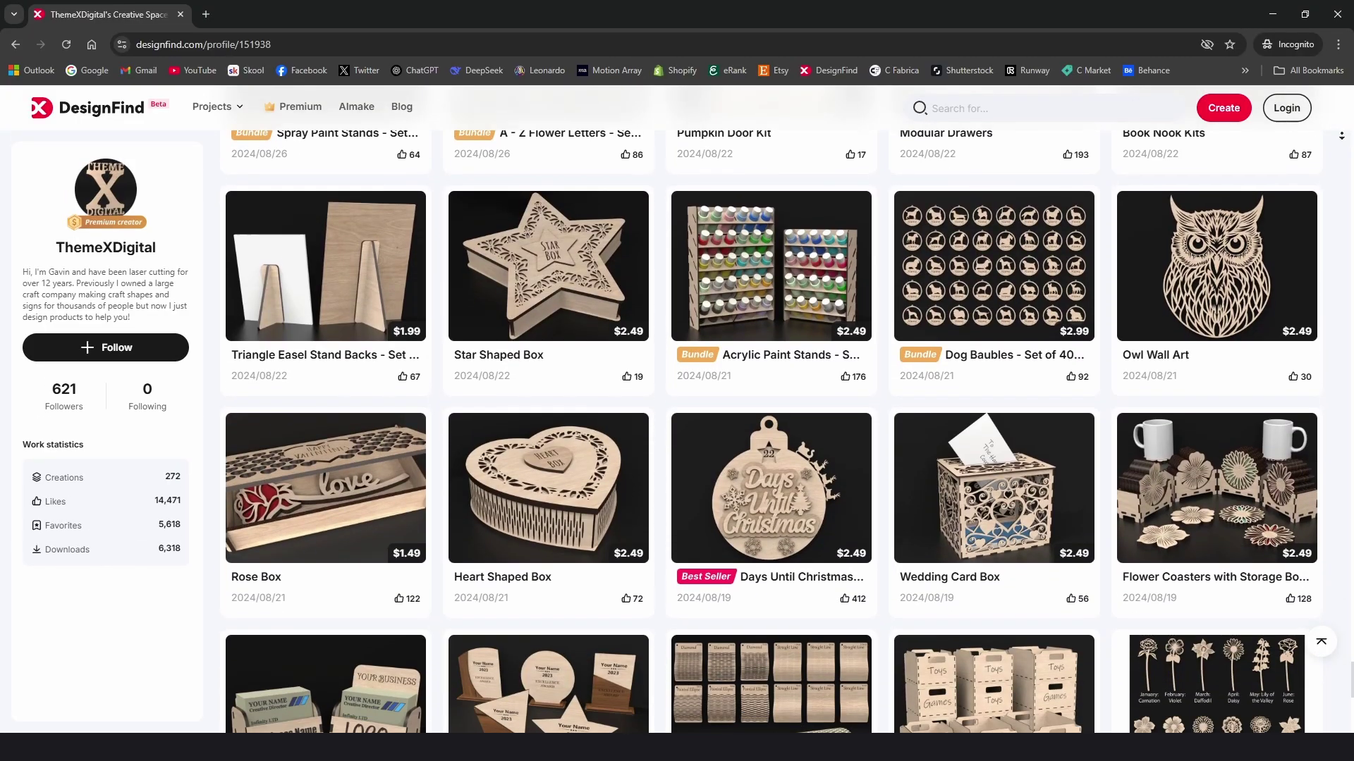
scroll(775, 423, "down", 7)
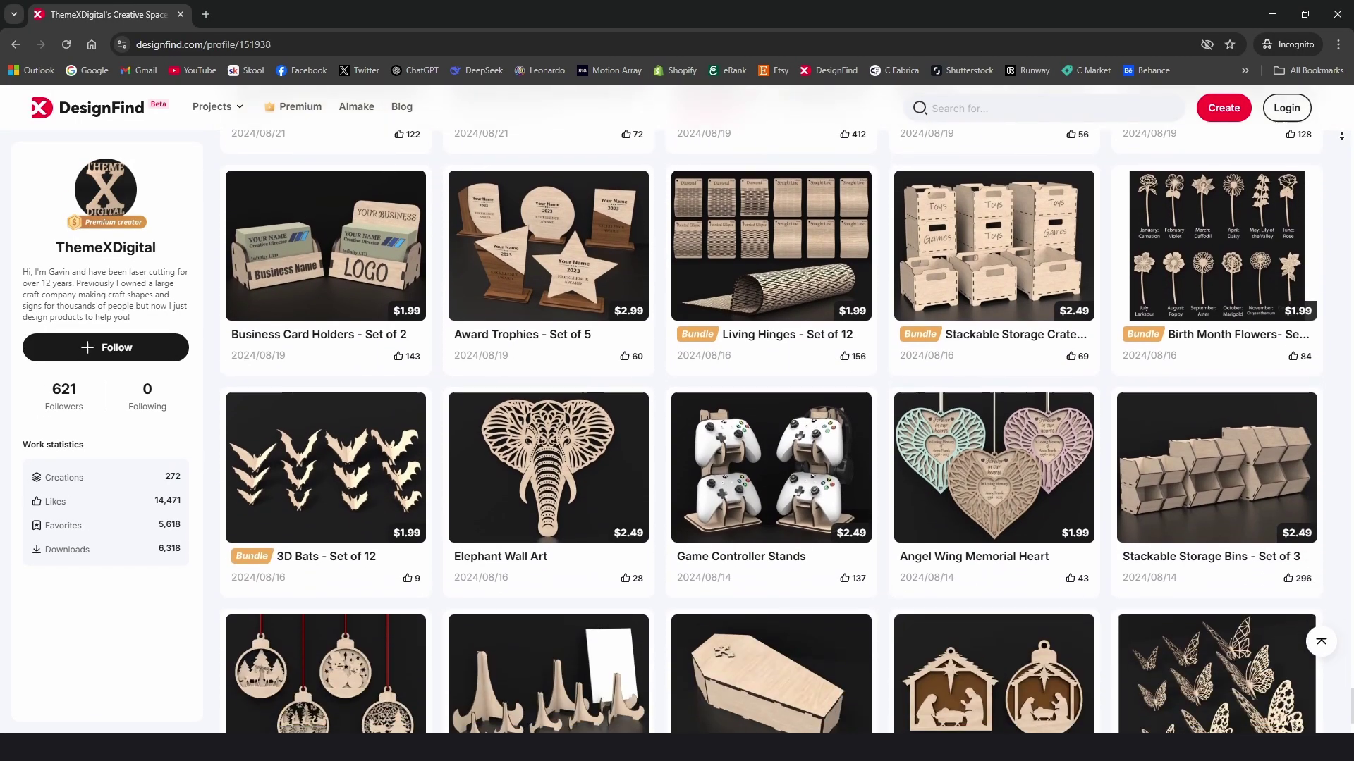
scroll(776, 423, "down", 5)
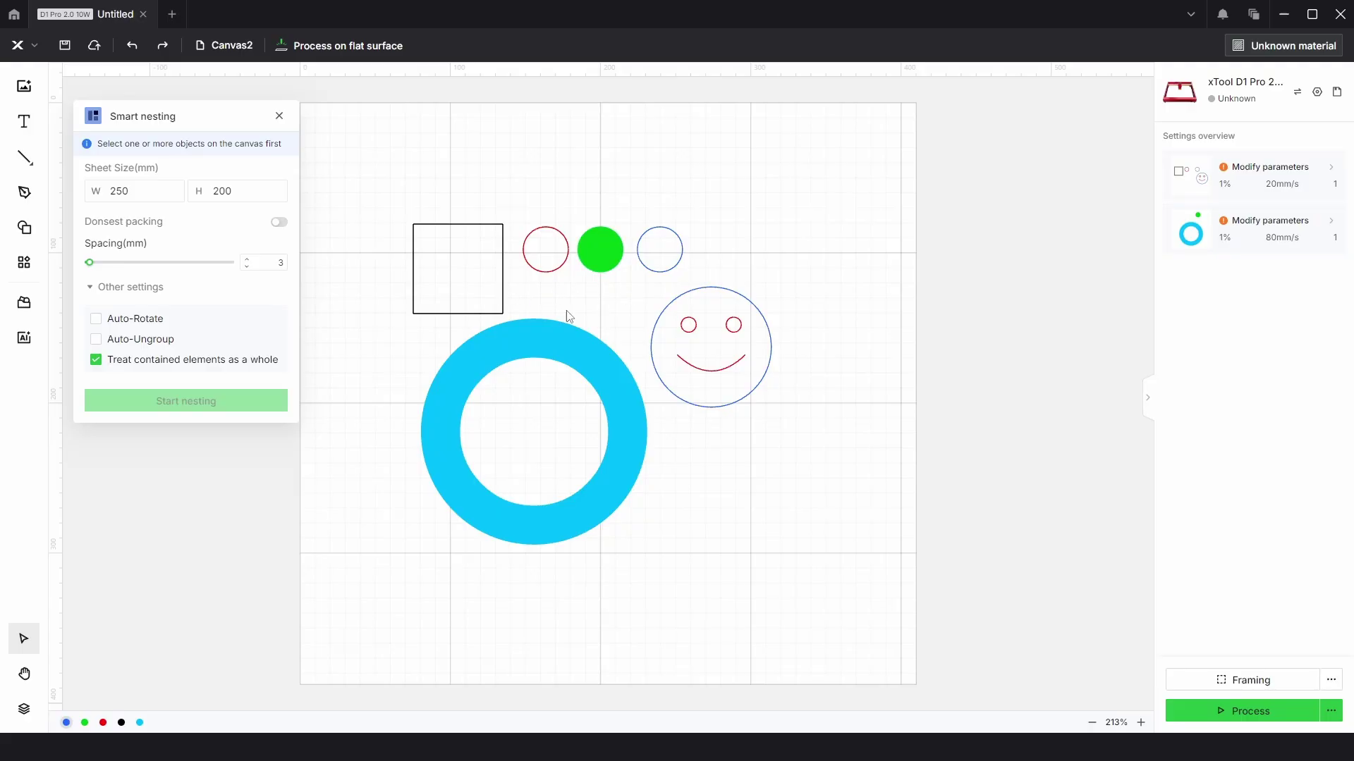
- Select all Canvas2 shapes, nest them onto the 250×200 sheet, and zoom in on the result
left_click_drag(814, 497, 414, 189)
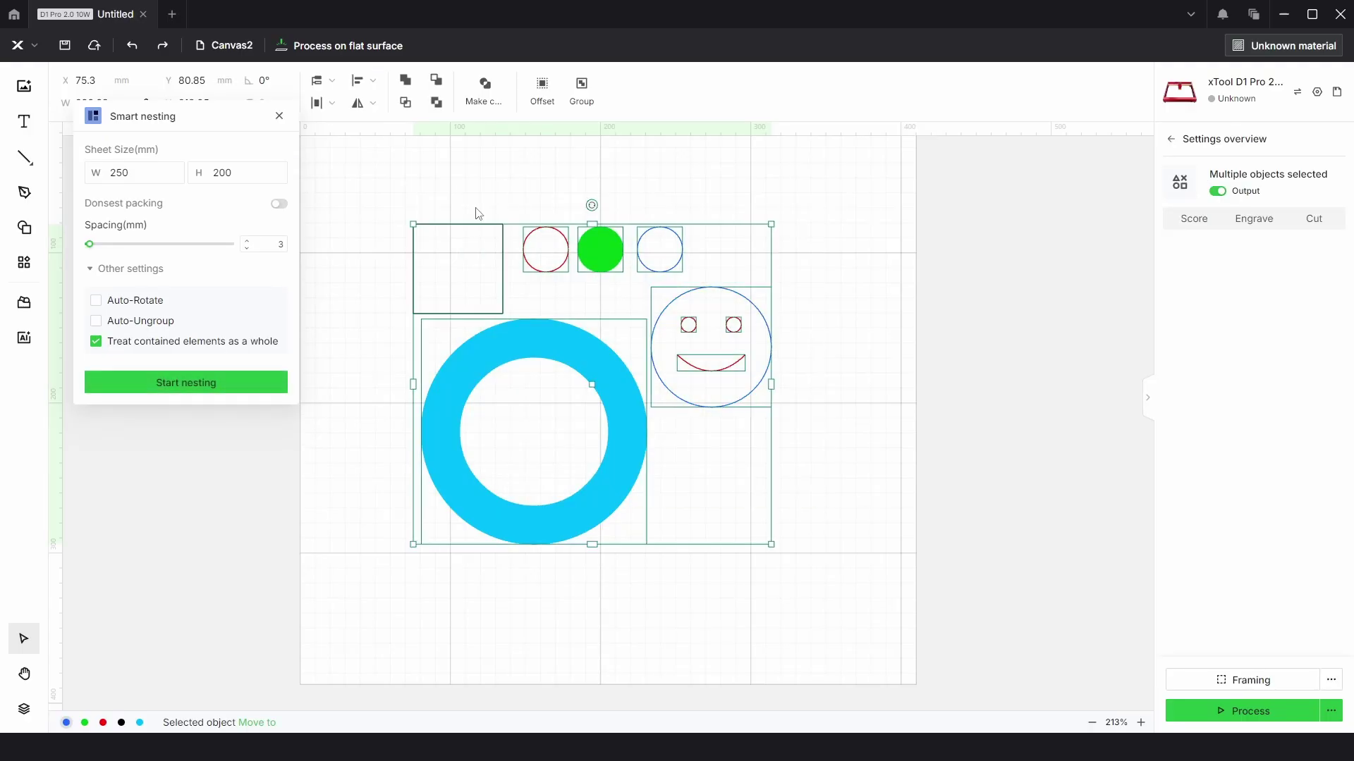
left_click(175, 384)
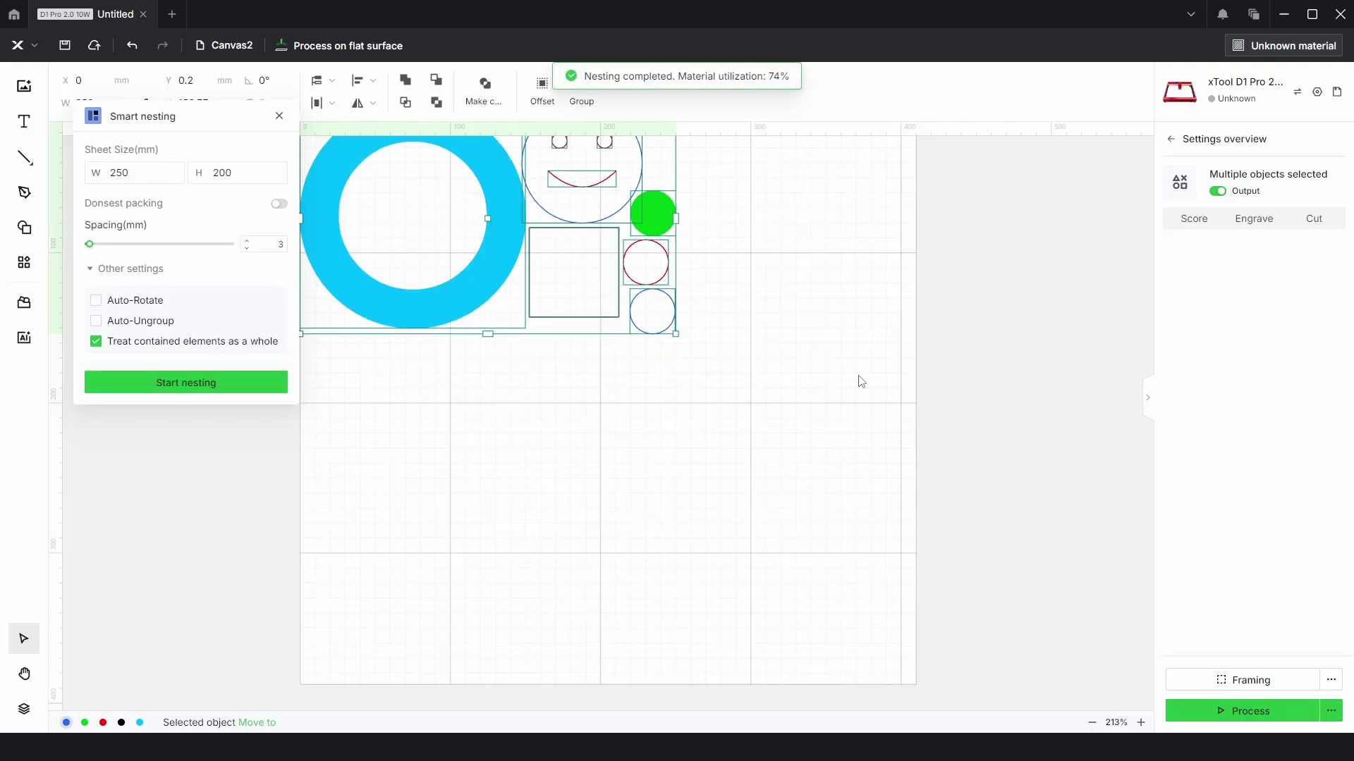
left_click(848, 414)
scroll(848, 414, "up", 3)
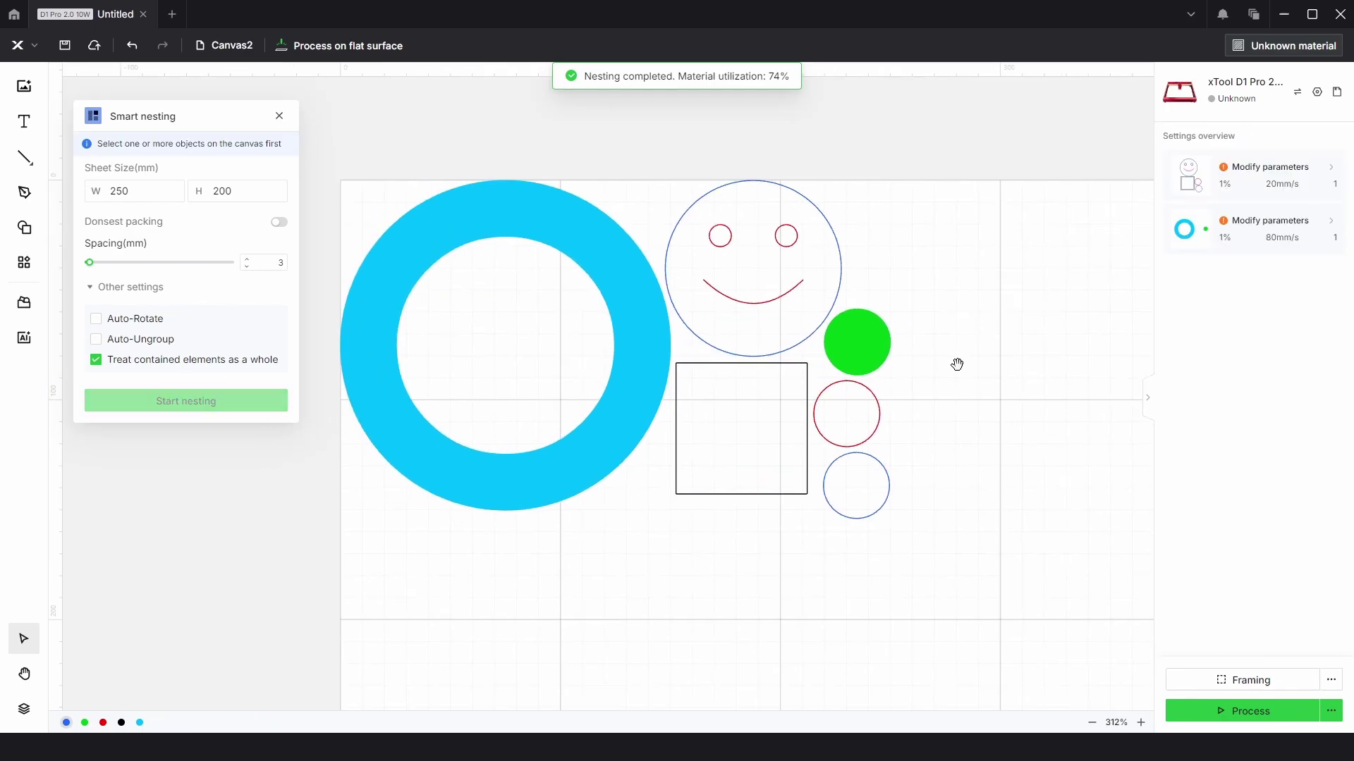